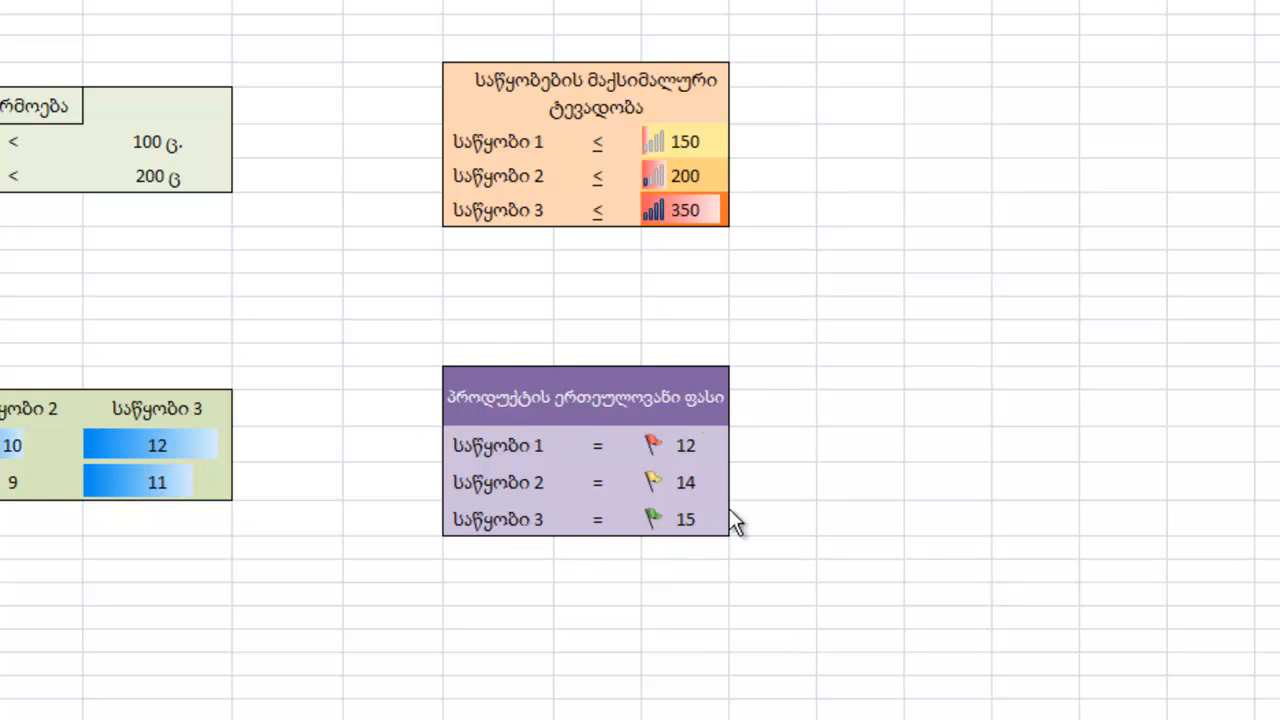
{"action": "left_click", "coordinate": [485, 466]}
{"action": "left_click", "coordinate": [471, 440]}
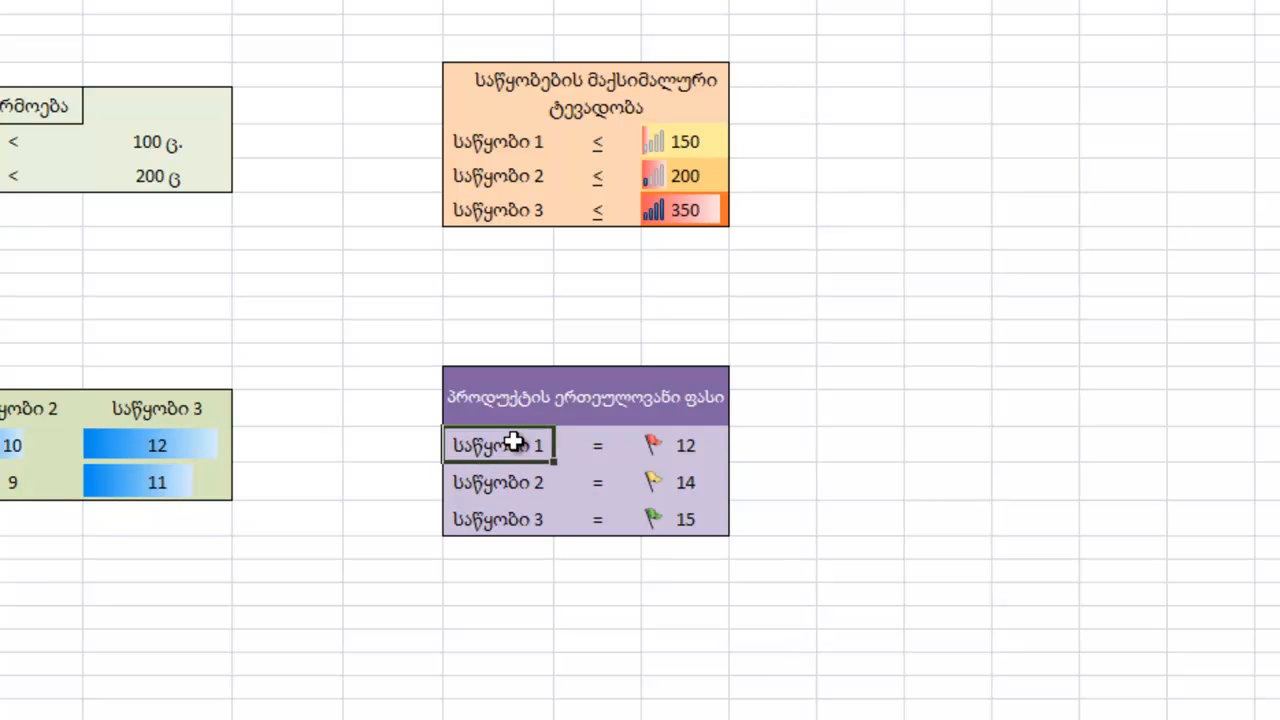
{"action": "left_click", "coordinate": [890, 450]}
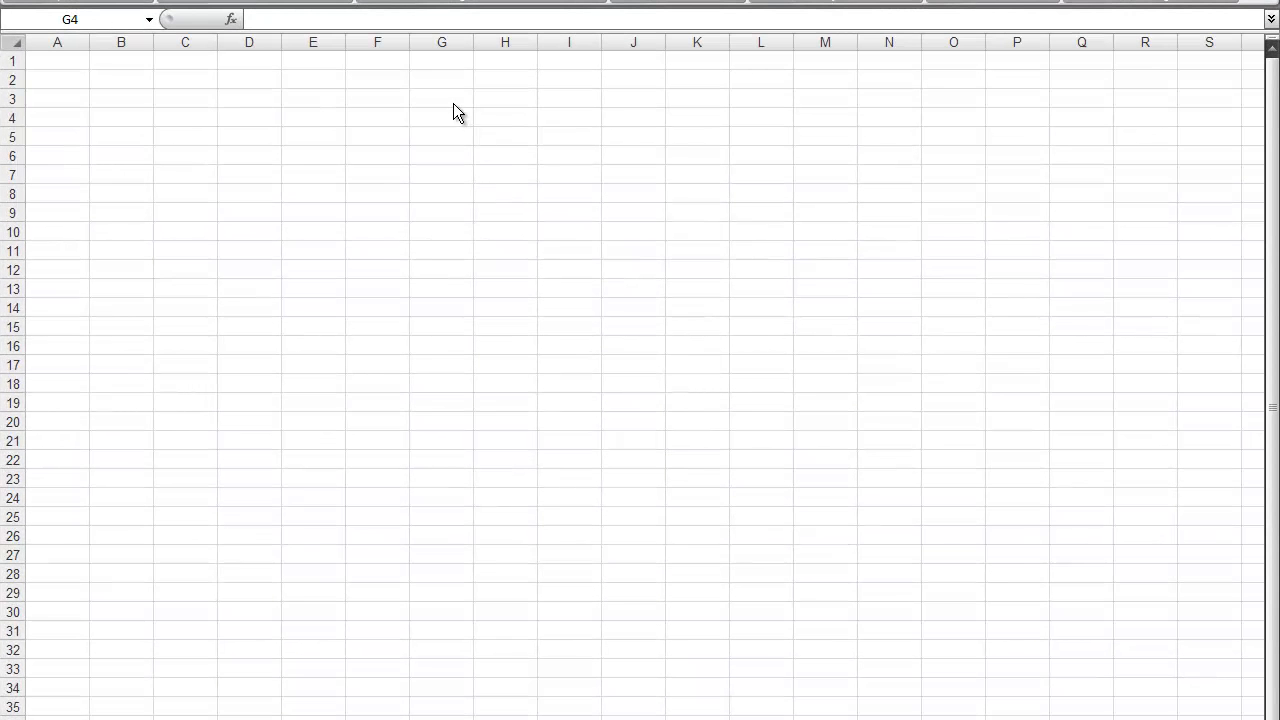
Step: Enter the title "სატრანპორტო მოდელი" in G4 and merge and center it across G4:I4
{"action": "left_click_drag", "start_coordinate": [457, 114], "coordinate": [589, 115]}
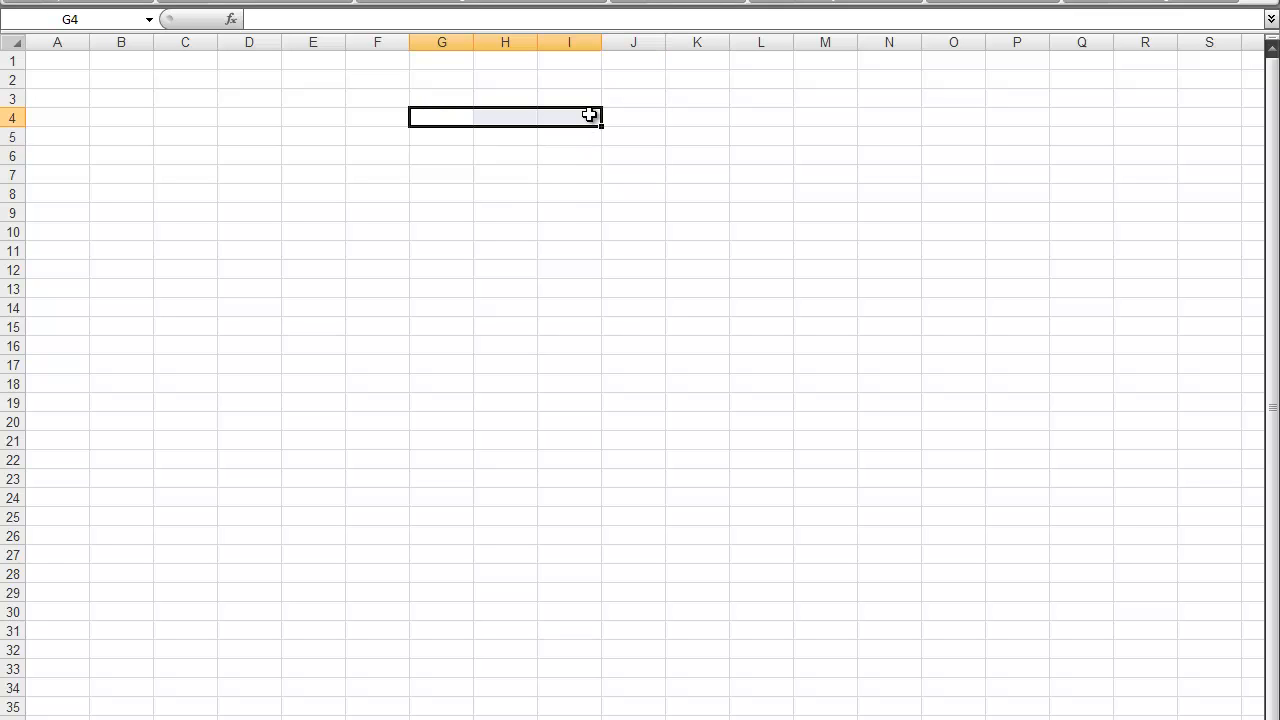
{"action": "type", "text": "სატრან"}
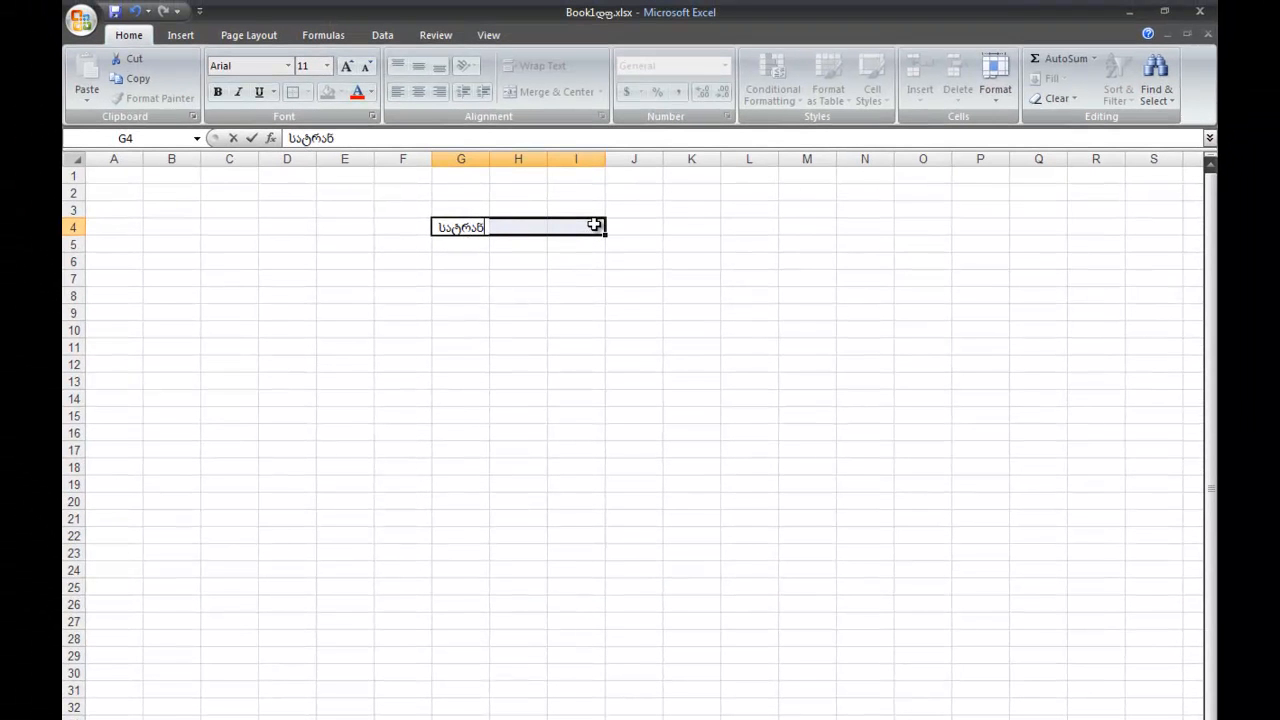
{"action": "type", "text": "სპორტო მოდული"}
{"action": "key", "text": "Return"}
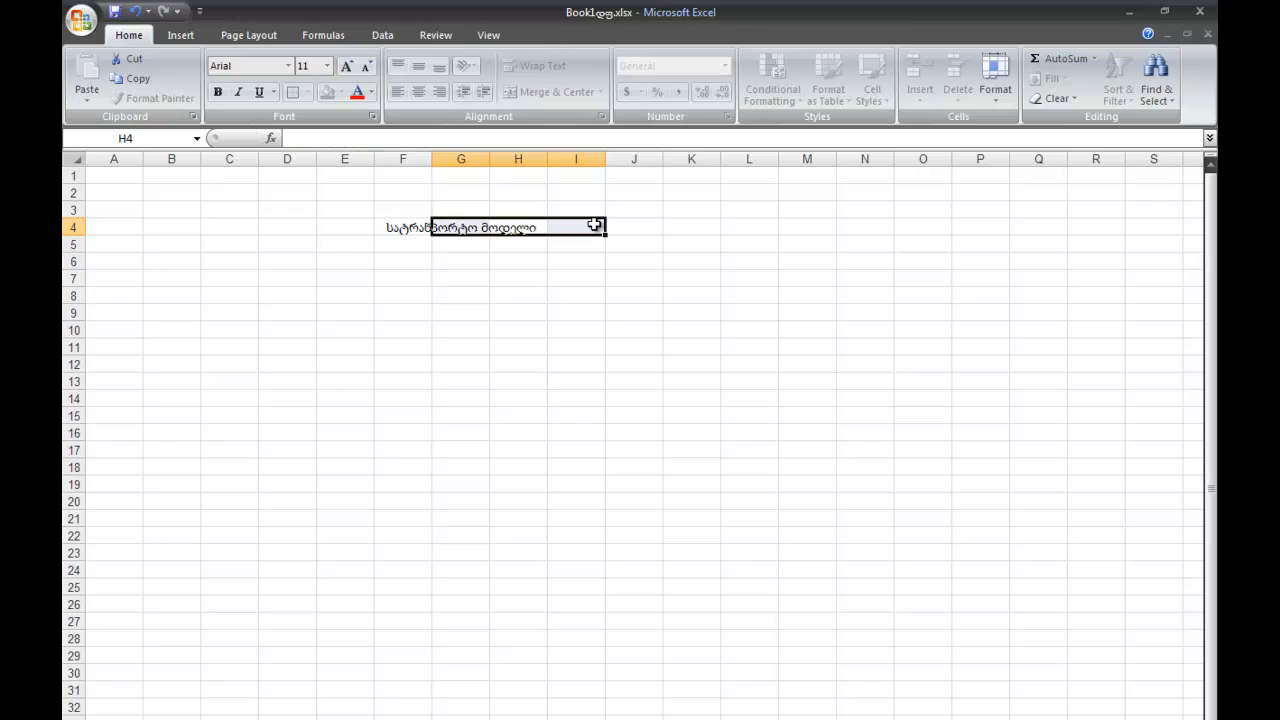
{"action": "left_click", "coordinate": [542, 91]}
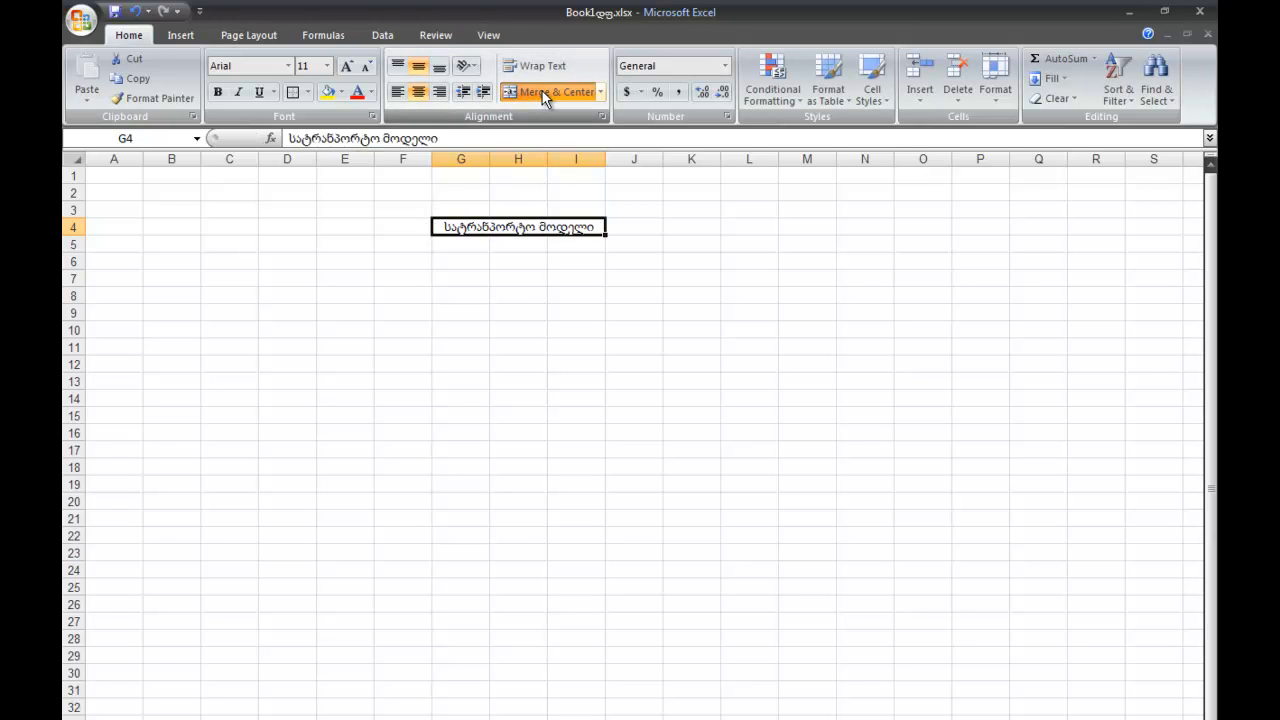
Step: Enter the row-label heading "მიწოდება" in cell D6
{"action": "left_click", "coordinate": [343, 262]}
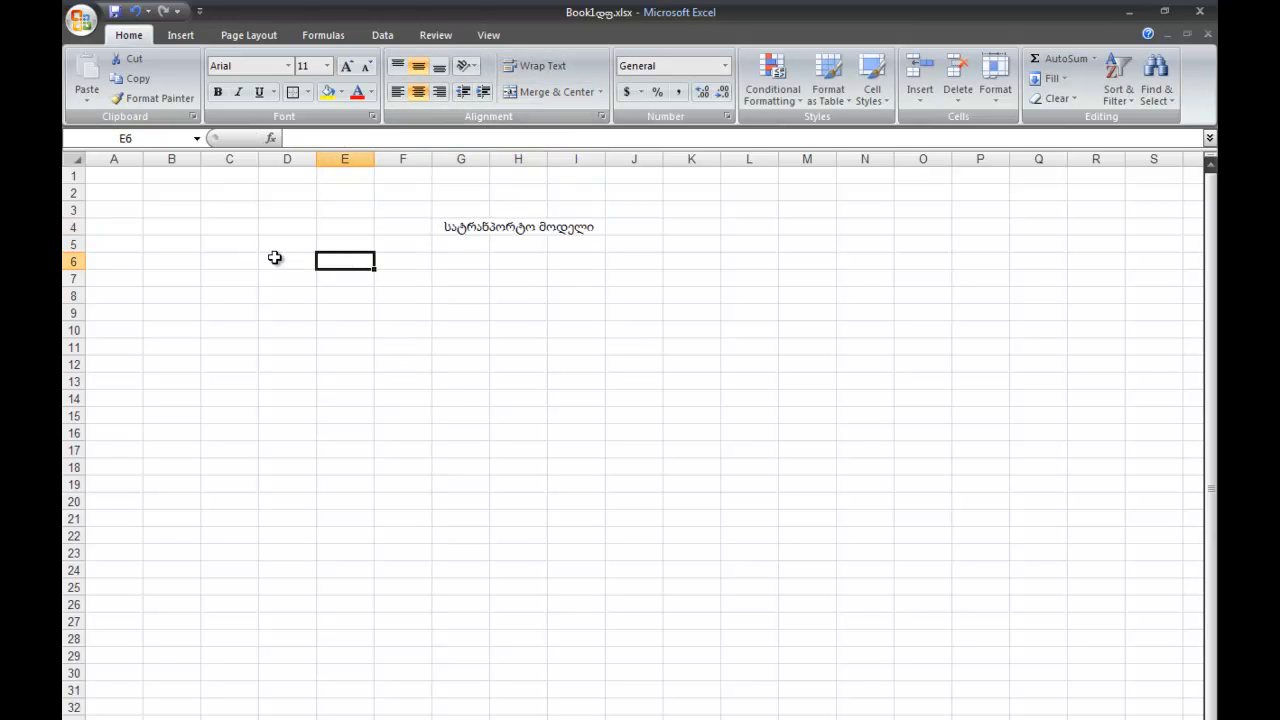
{"action": "left_click", "coordinate": [297, 266]}
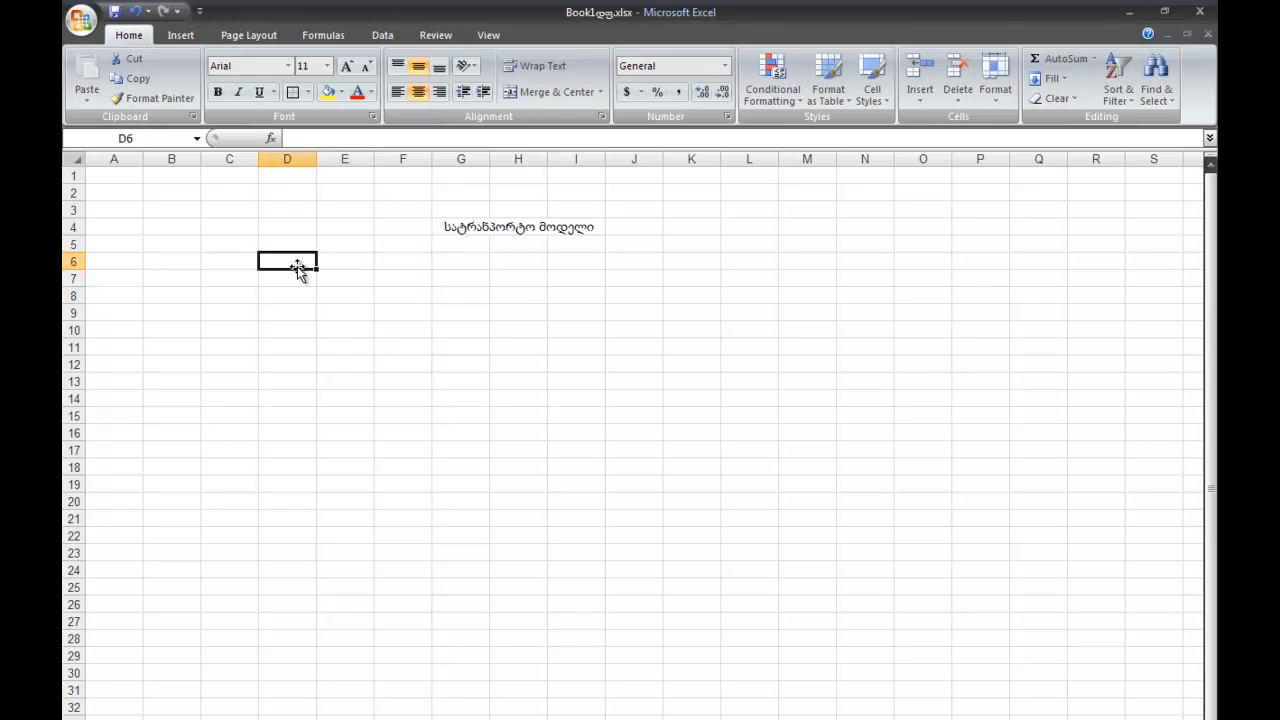
{"action": "type", "text": "მიწ"}
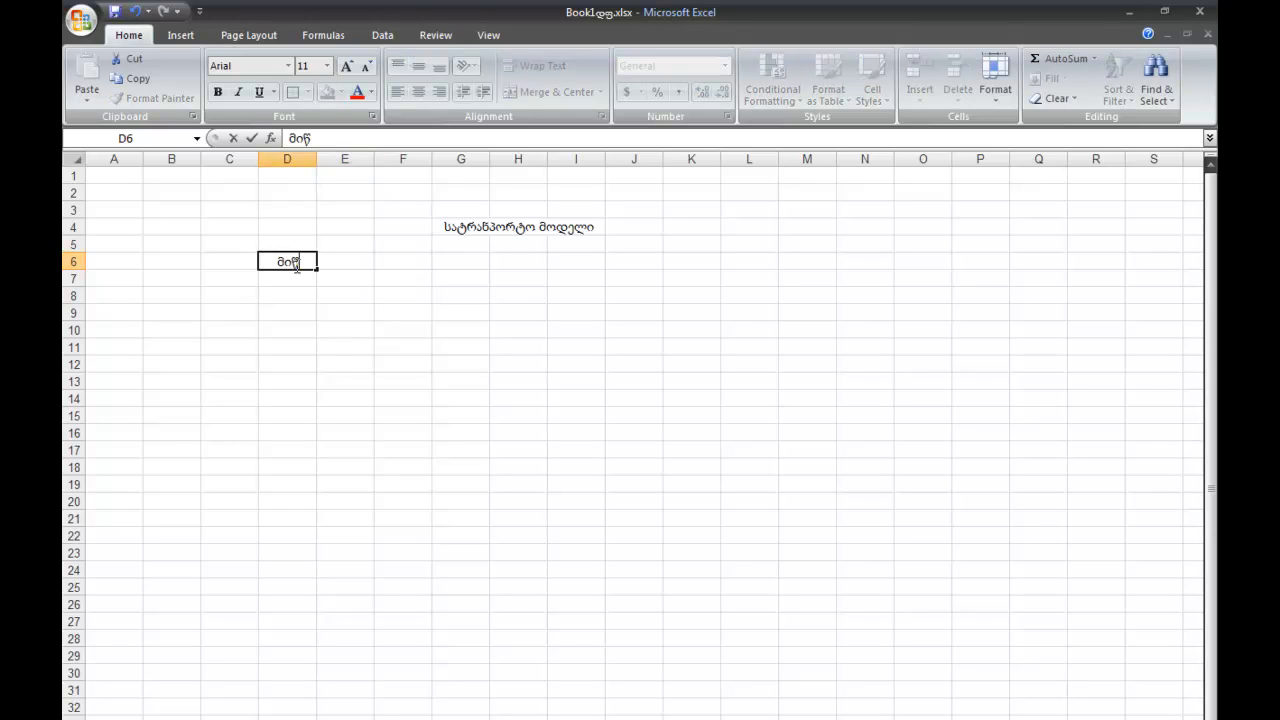
{"action": "type", "text": "ოდება"}
{"action": "key", "text": "Tab"}
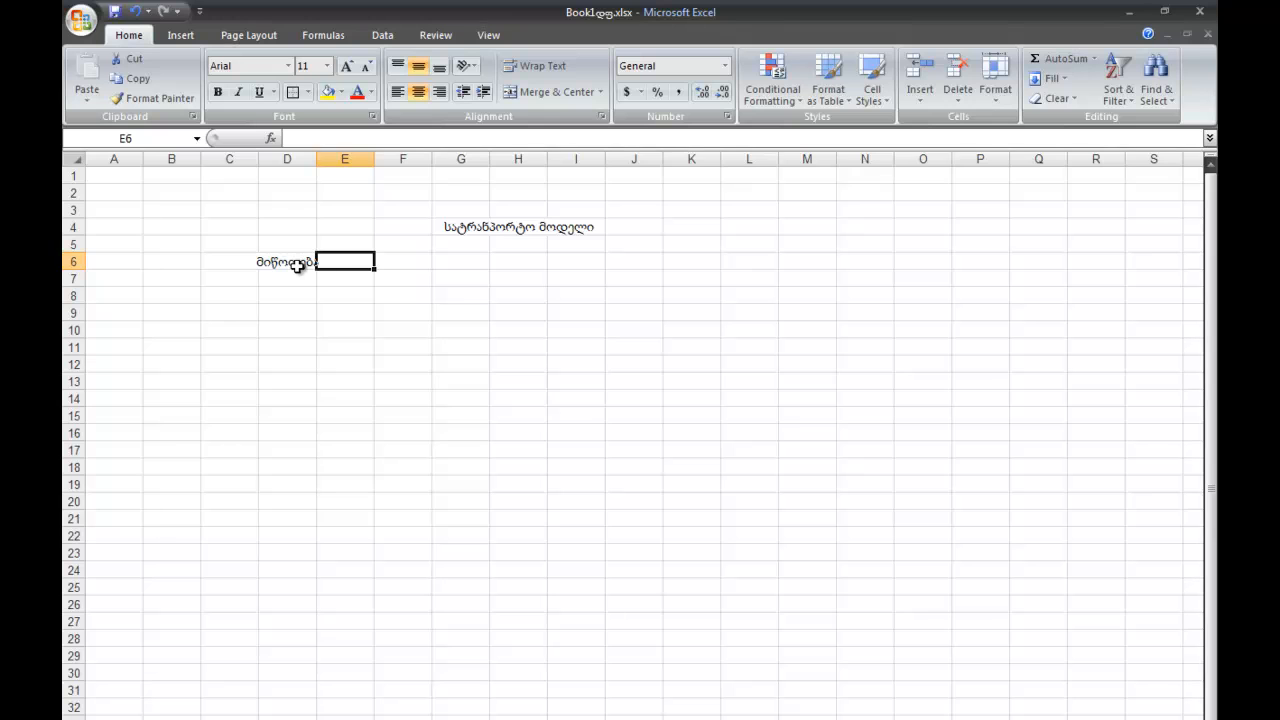
Step: Enter the column headings "საწყობი 1", "საწყობი 2" and "საწყობი 3" in cells E6, F6 and G6
{"action": "type", "text": "საწ"}
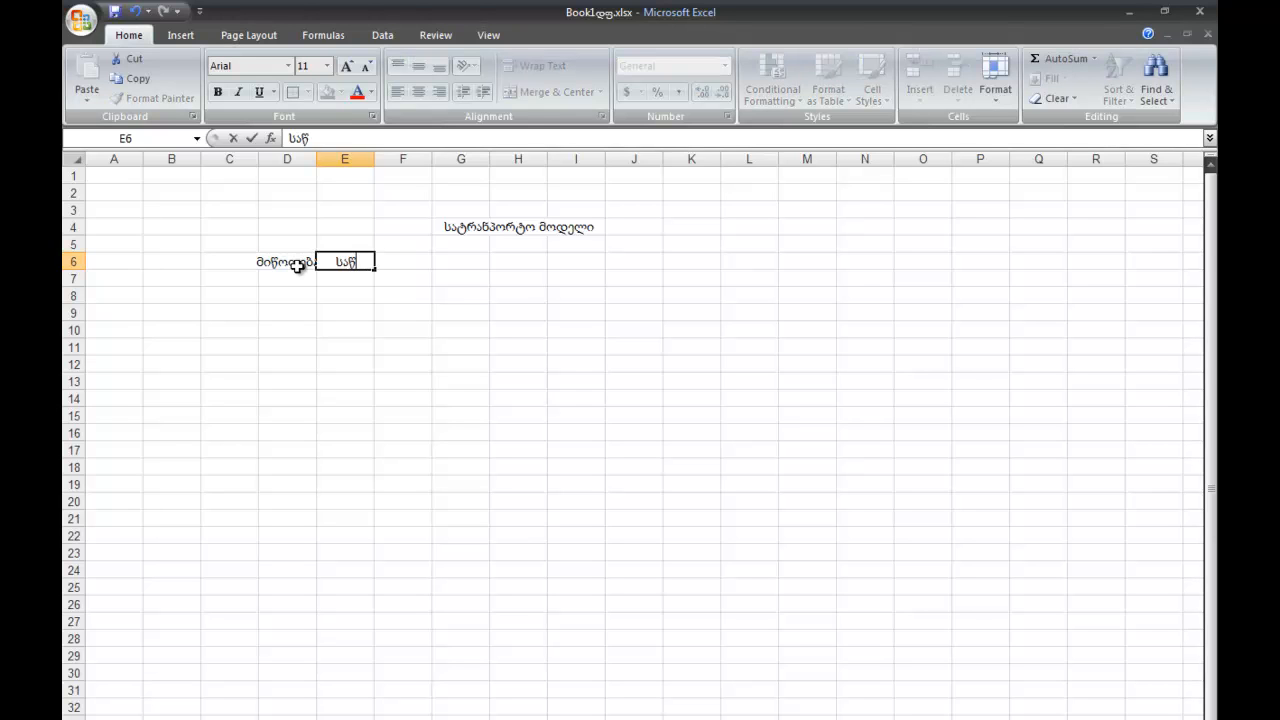
{"action": "type", "text": "ყობი 1"}
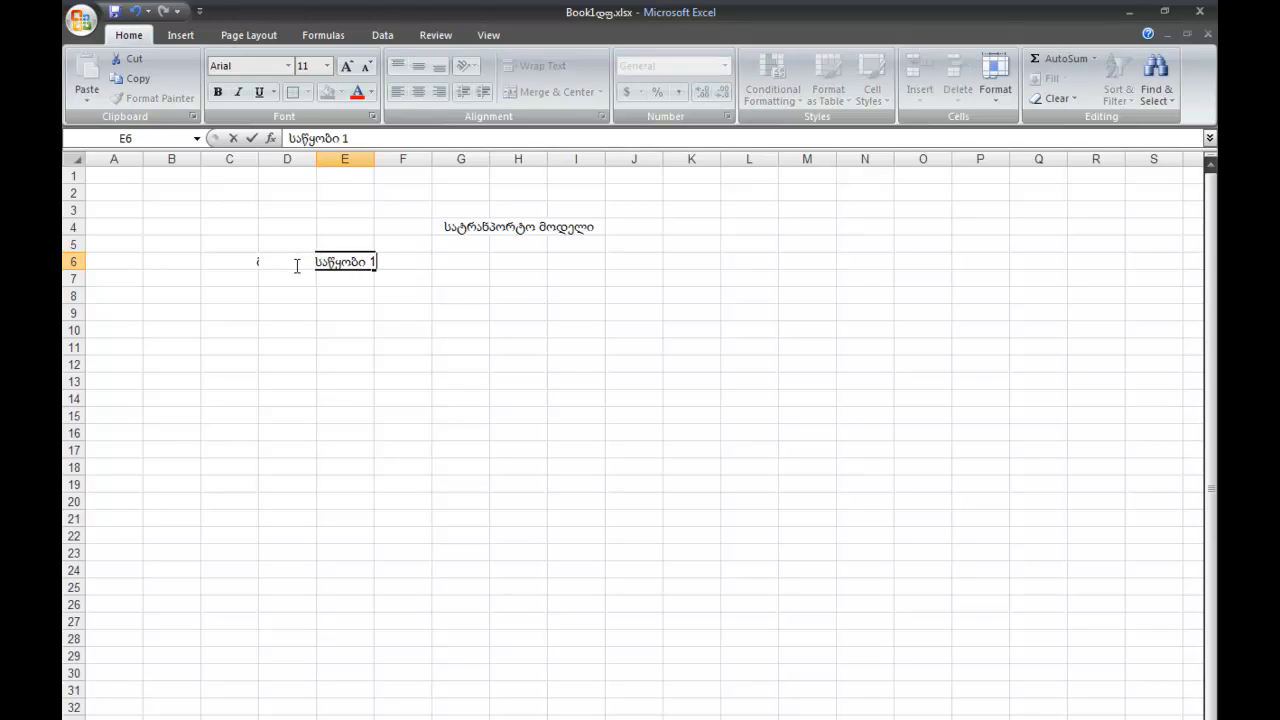
{"action": "key", "text": "Tab"}
{"action": "type", "text": "სა"}
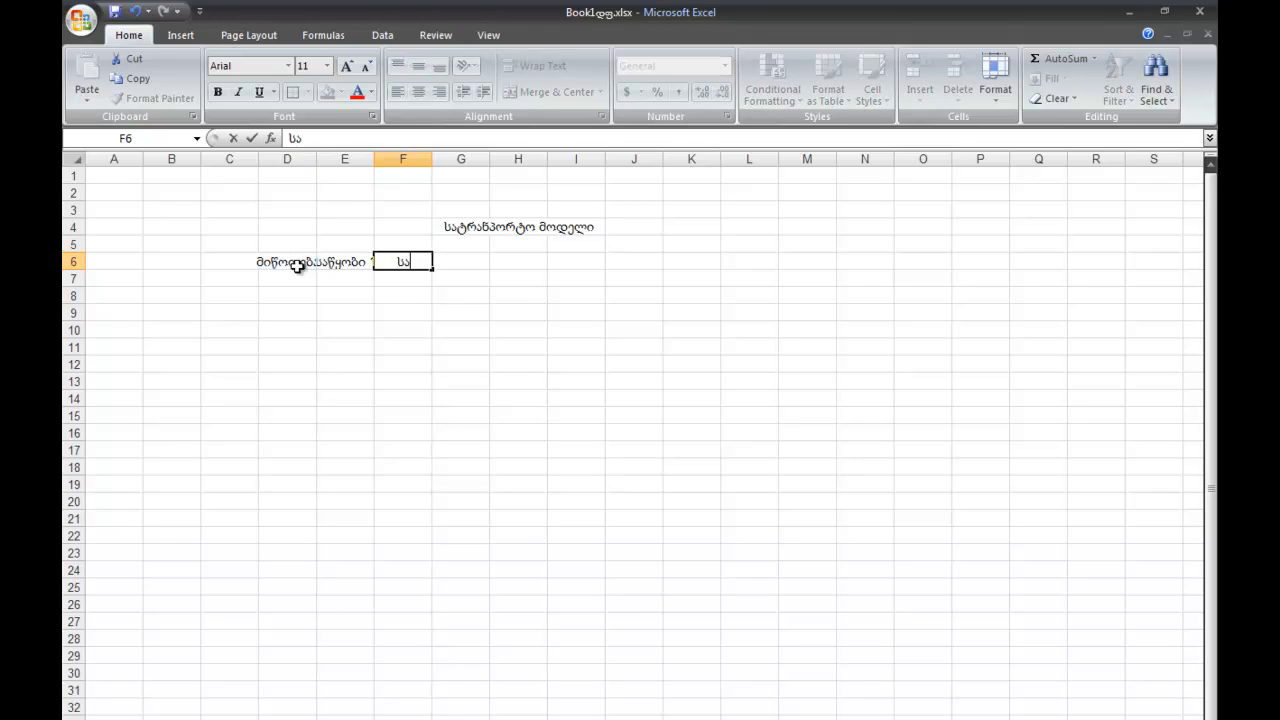
{"action": "type", "text": "წყობი 2"}
{"action": "key", "text": "Tab"}
{"action": "type", "text": "საწ"}
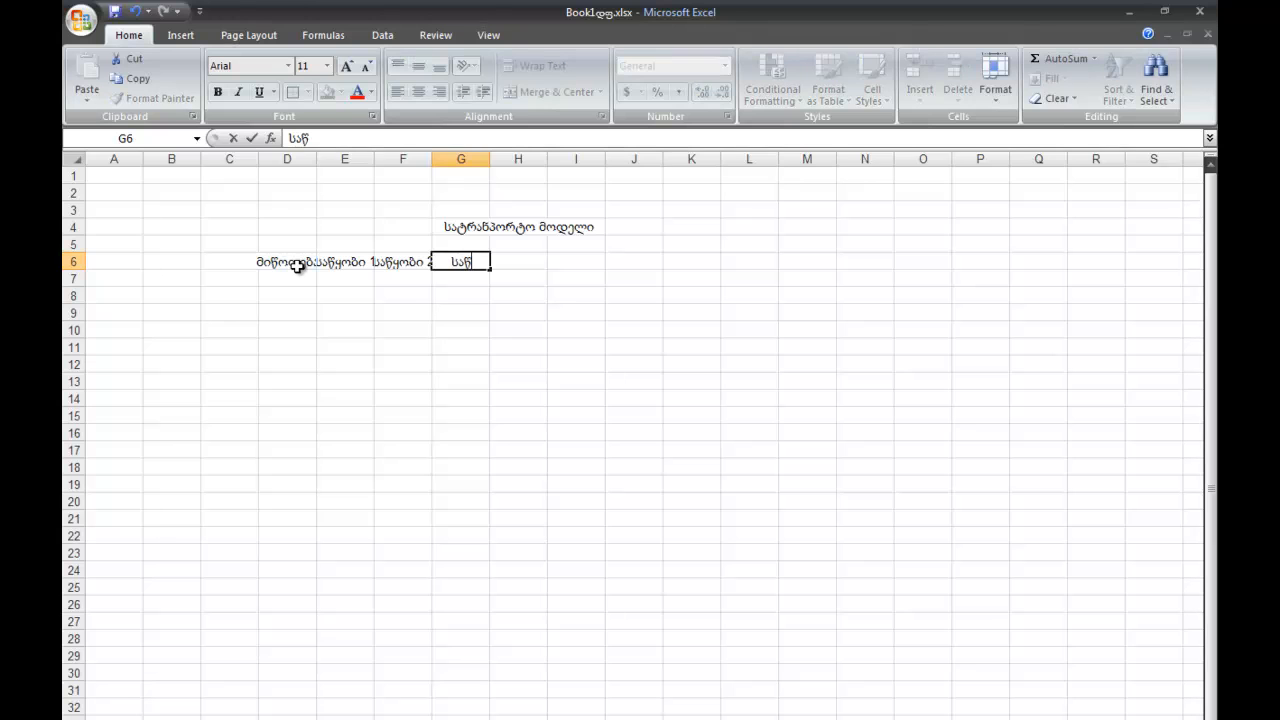
{"action": "type", "text": "ყობი 3"}
{"action": "key", "text": "Tab"}
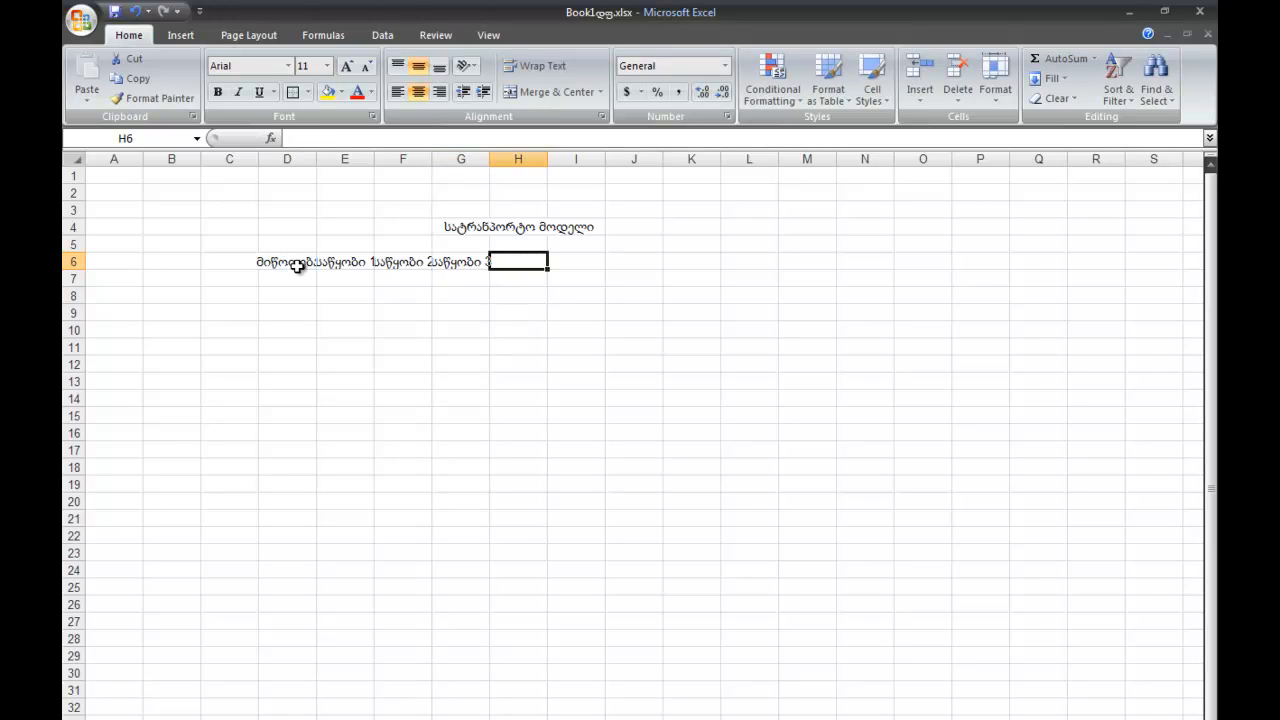
Step: Enter the headings "სულ" in H6 and "ქარხნის შეზღუდვები" in I6
{"action": "type", "text": "სულ"}
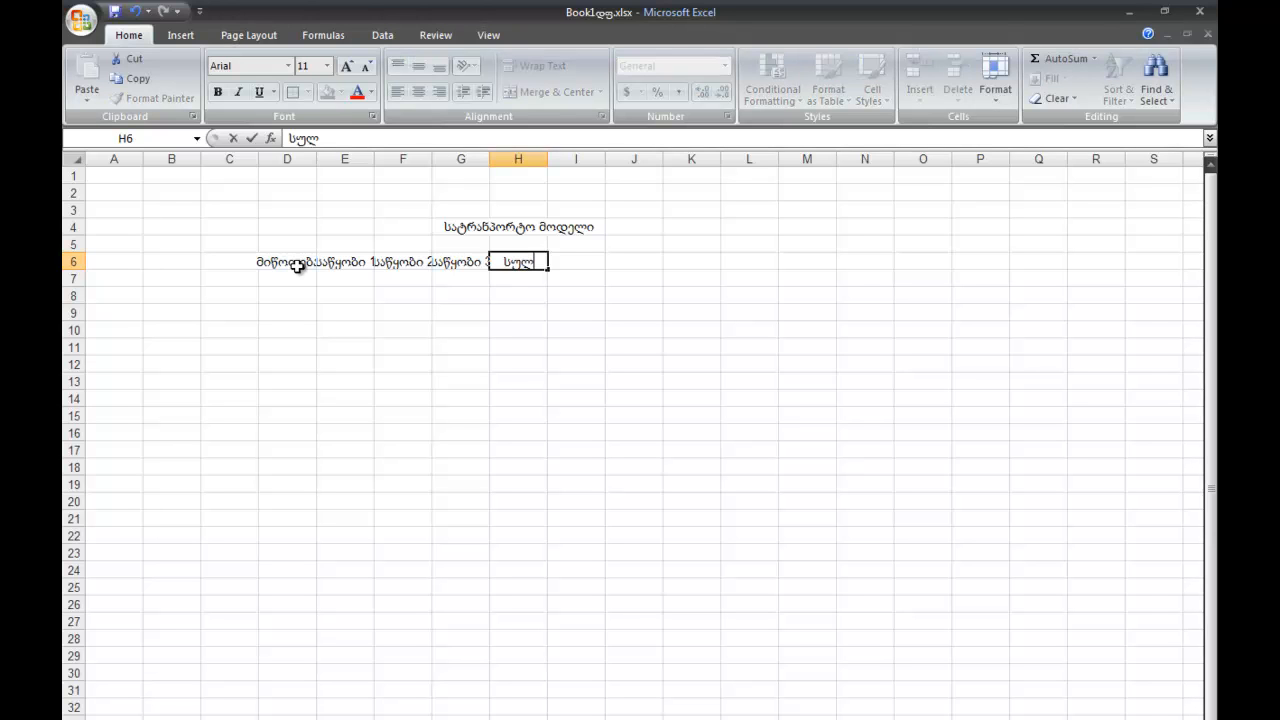
{"action": "key", "text": "Tab"}
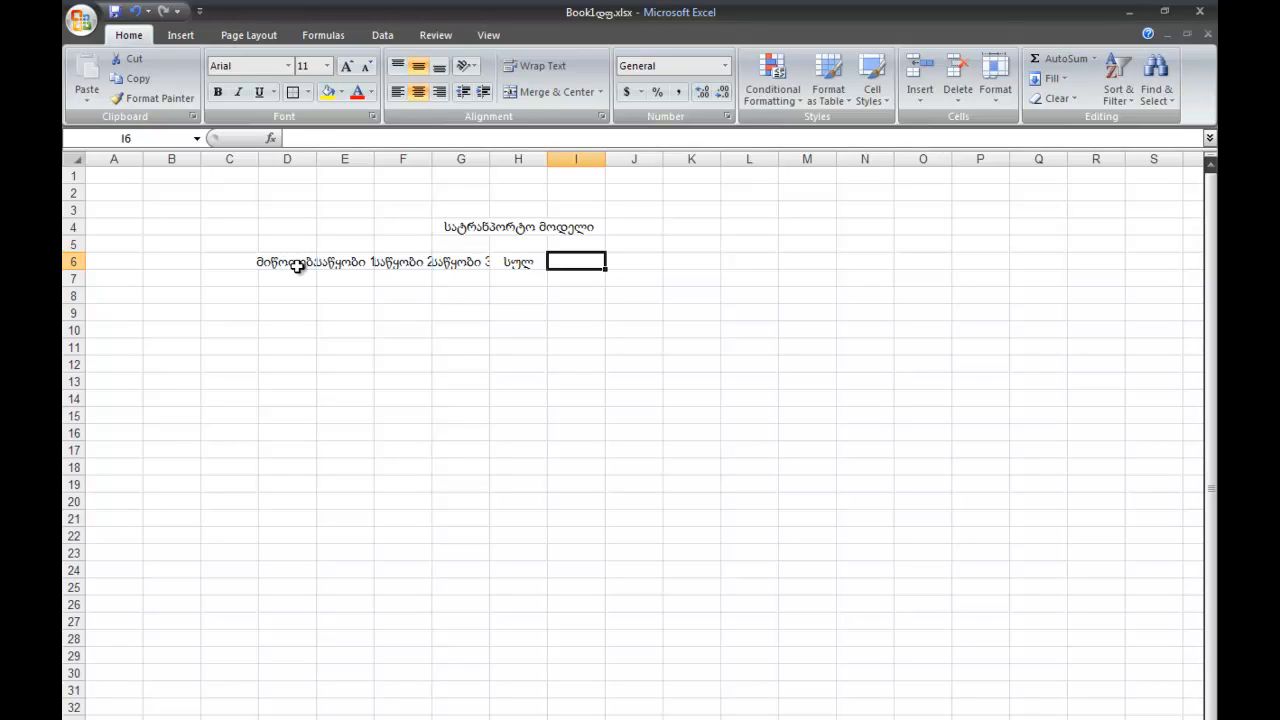
{"action": "type", "text": "ქარხნ"}
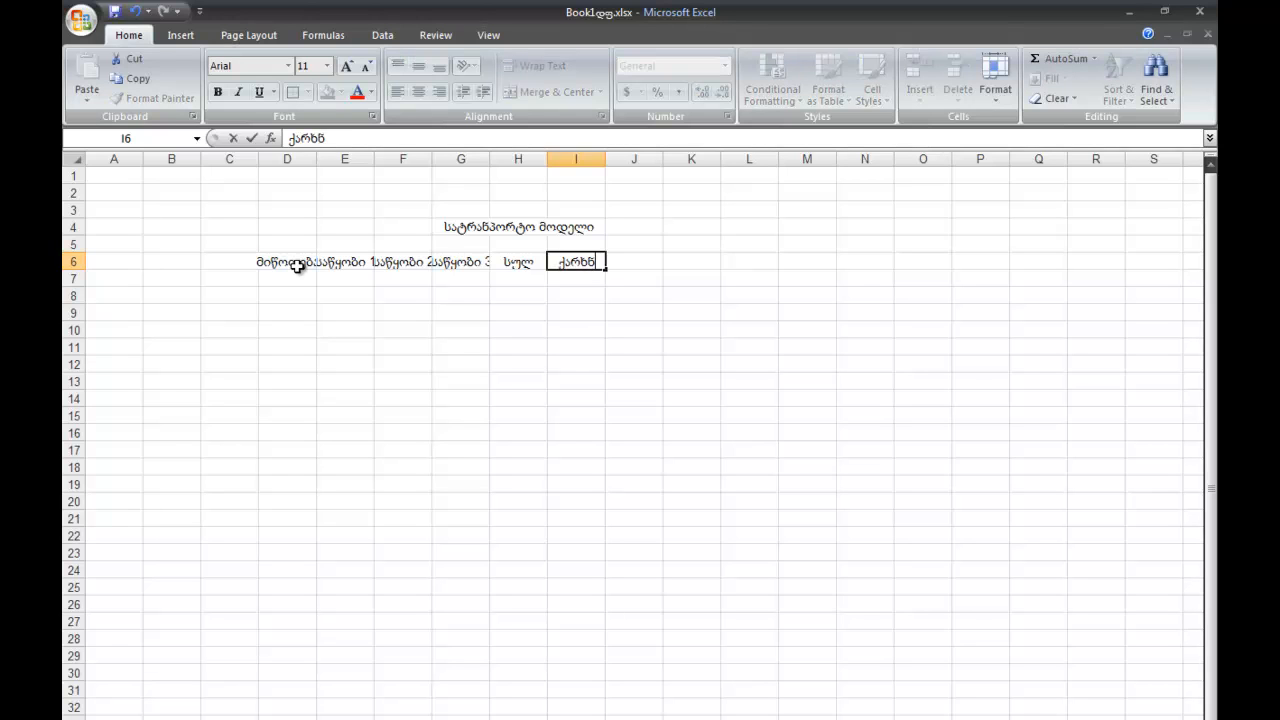
{"action": "type", "text": "ის შე"}
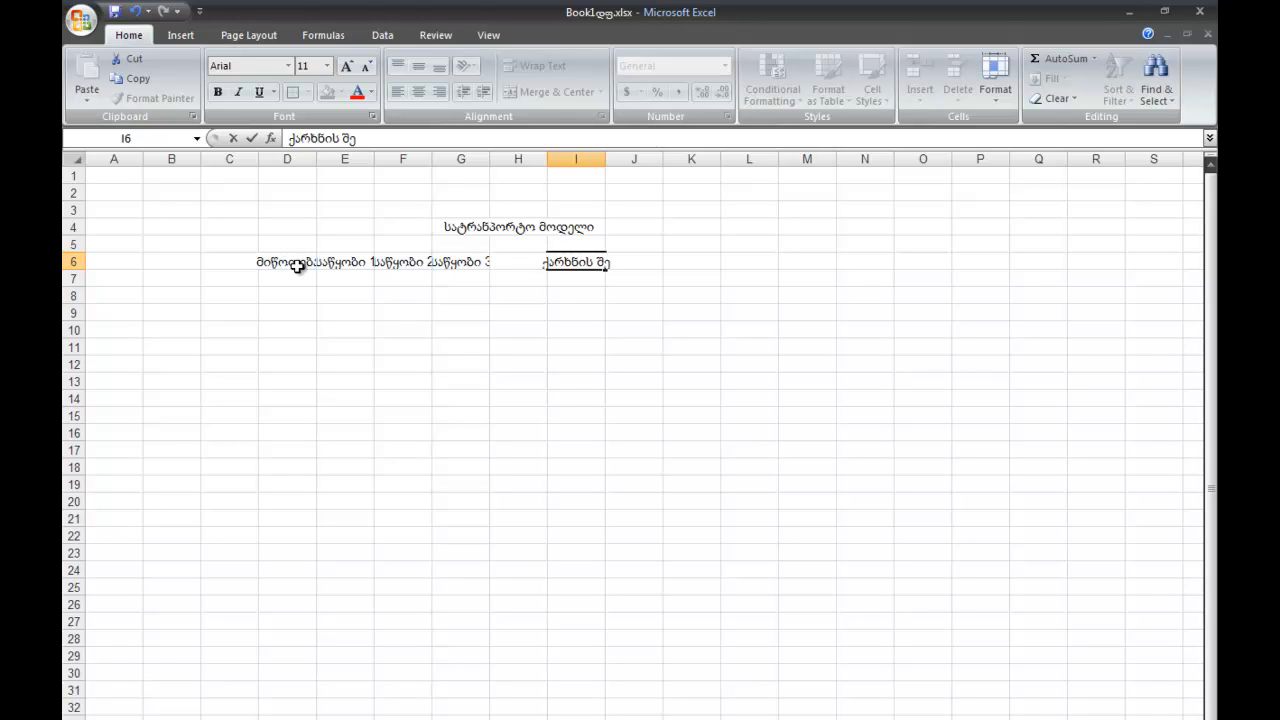
{"action": "type", "text": "ზღუდვები"}
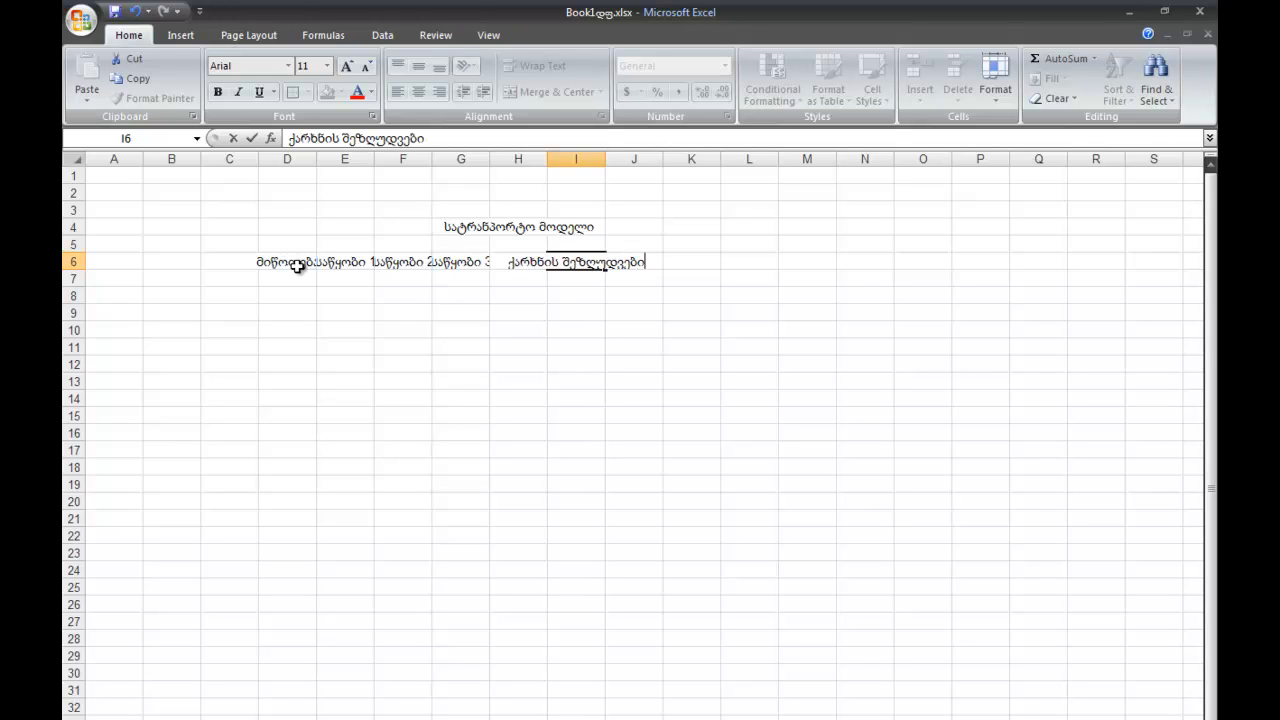
Step: Enter the row labels "ქარხანა A", "ქარხანა B" and "სულ" in cells D7, D8 and D9
{"action": "left_click", "coordinate": [300, 275]}
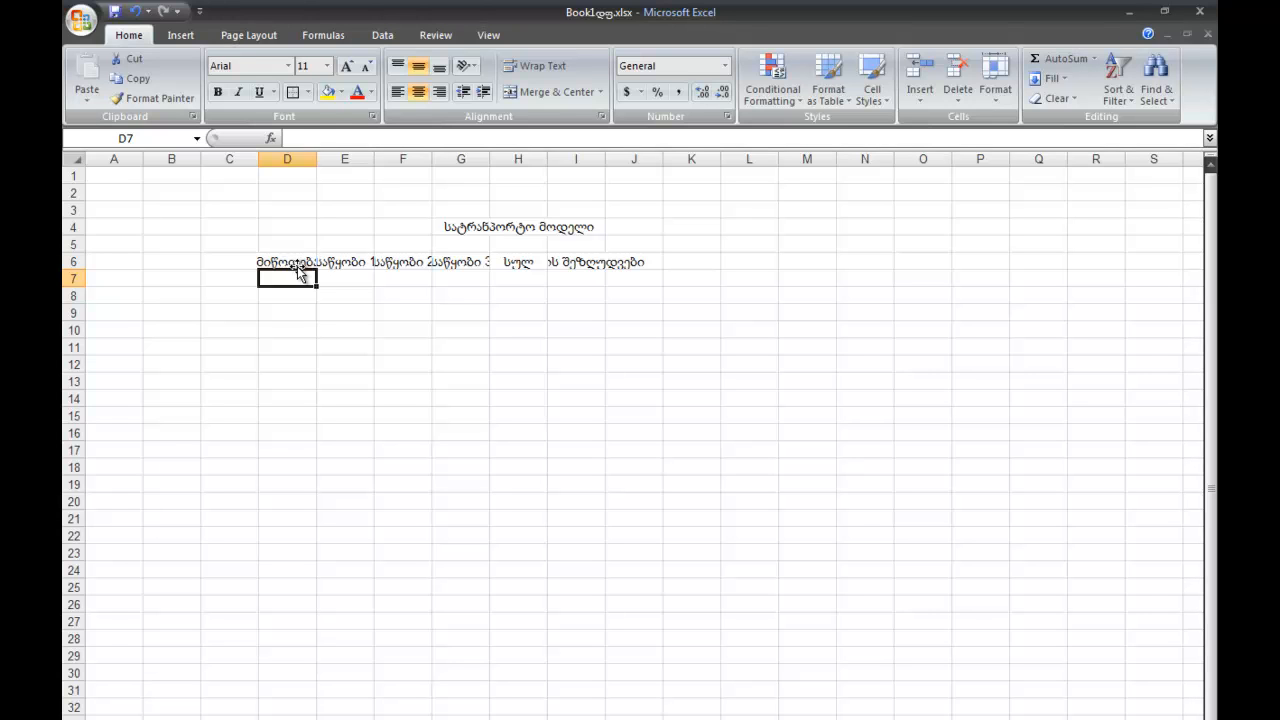
{"action": "type", "text": "ქარხანა A"}
{"action": "key", "text": "Return"}
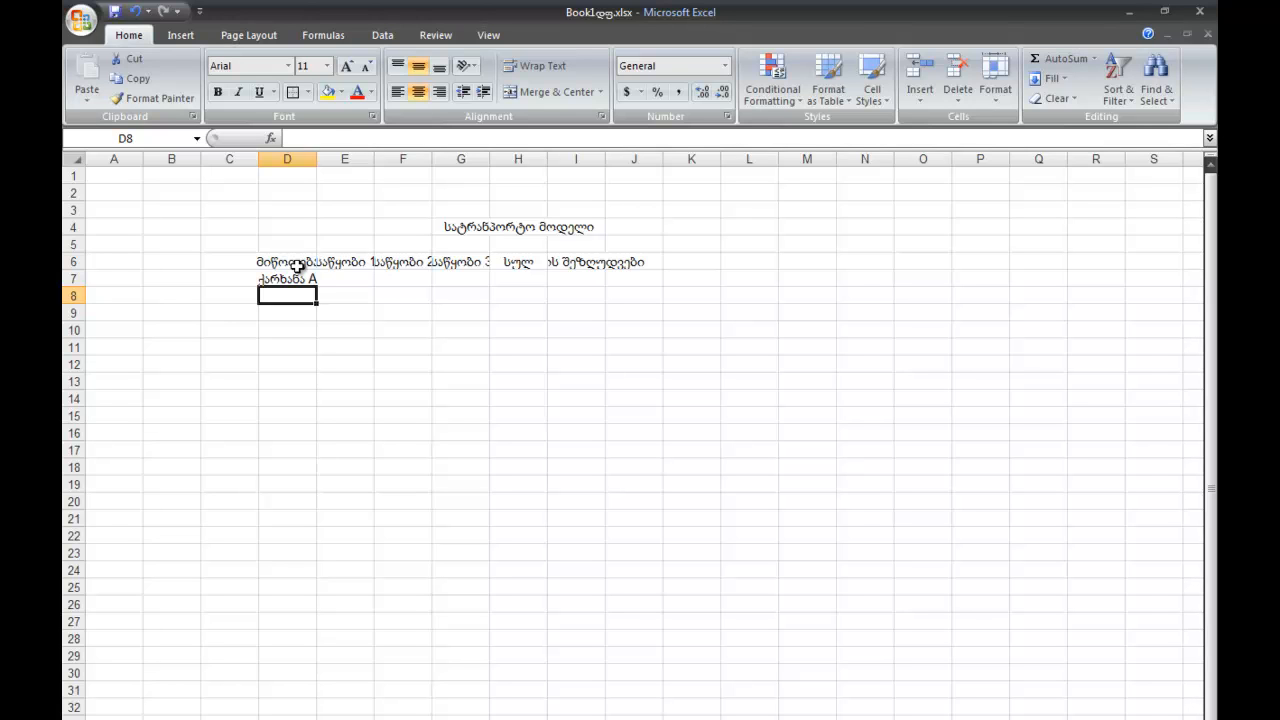
{"action": "type", "text": "ქარხანა A"}
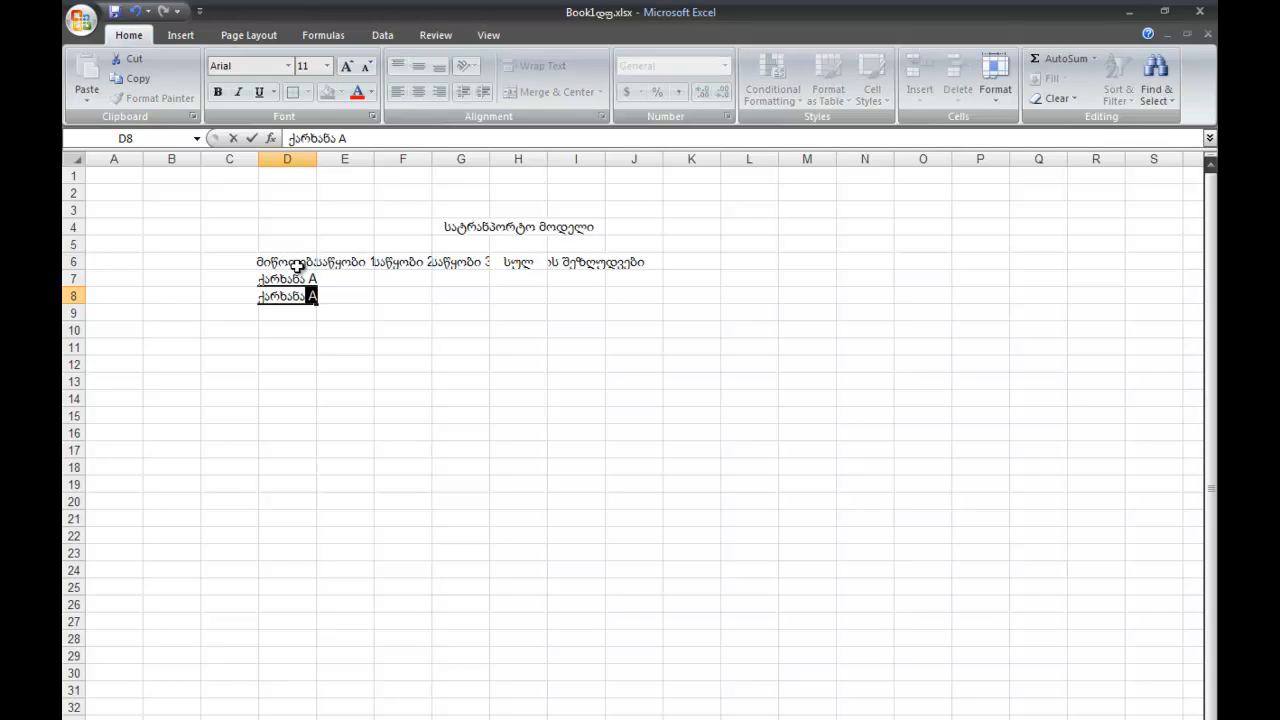
{"action": "type", "text": "B"}
{"action": "key", "text": "Return"}
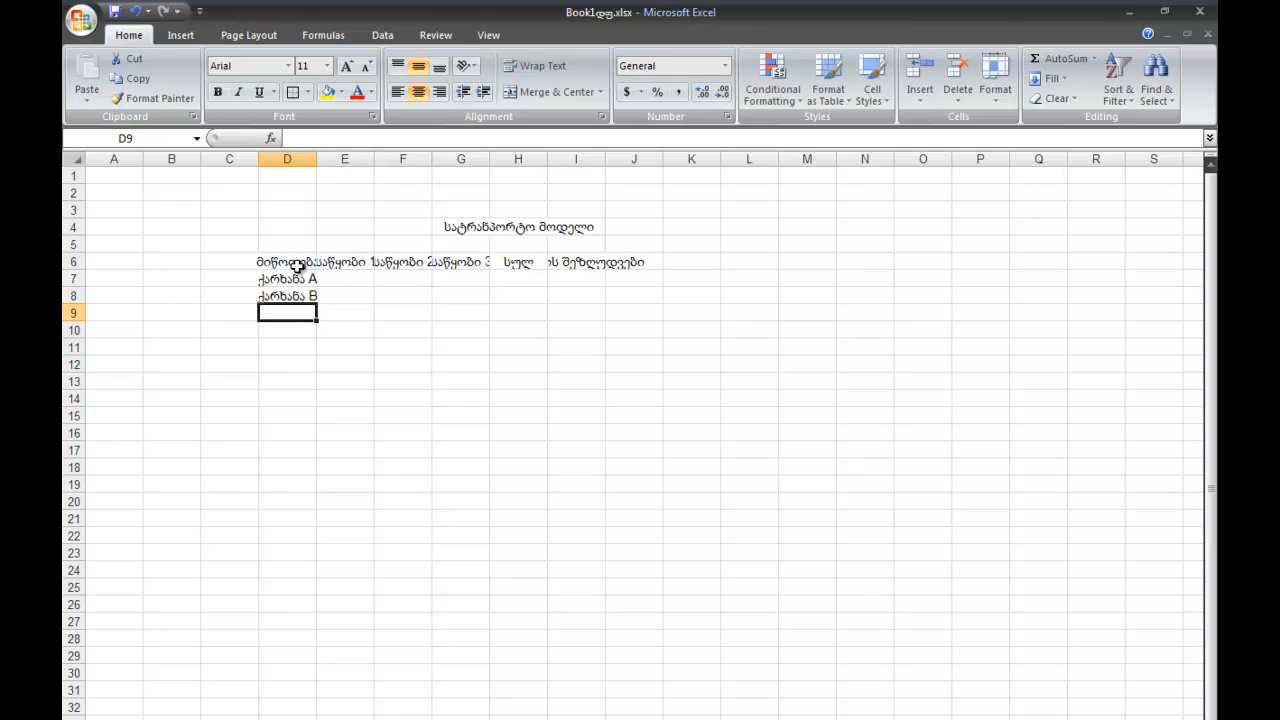
{"action": "type", "text": "სულ"}
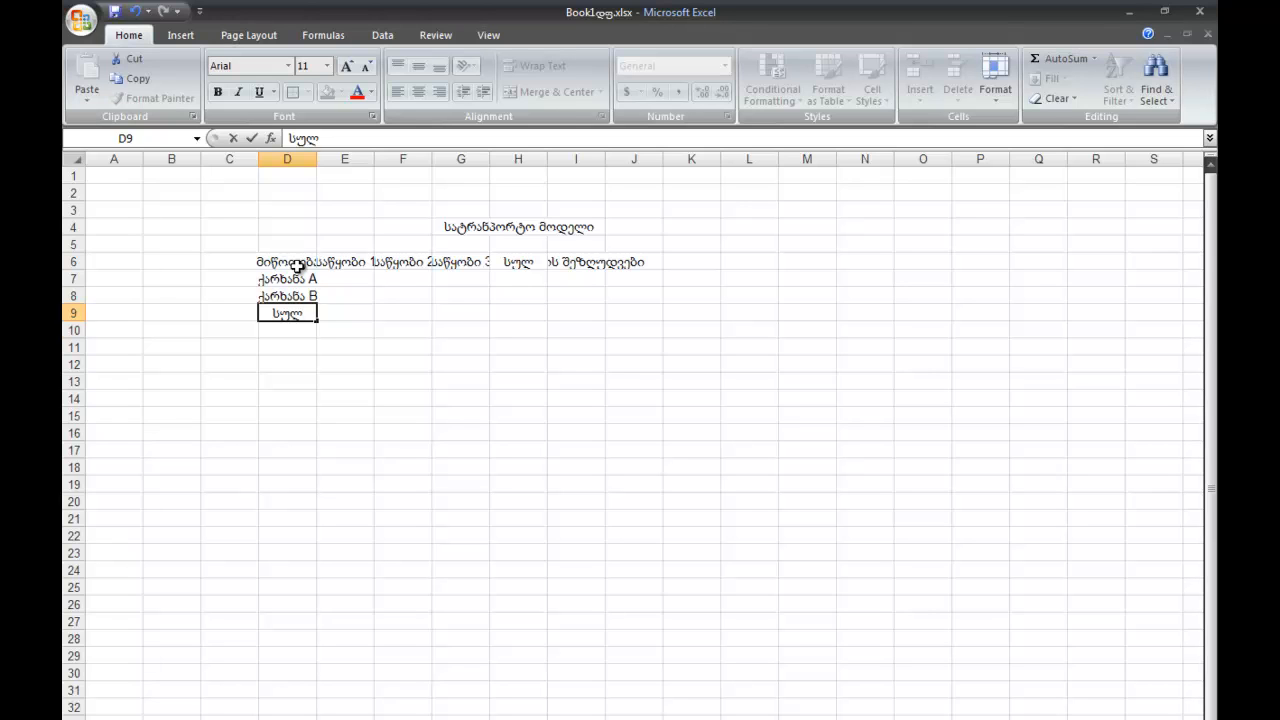
{"action": "key", "text": "Return"}
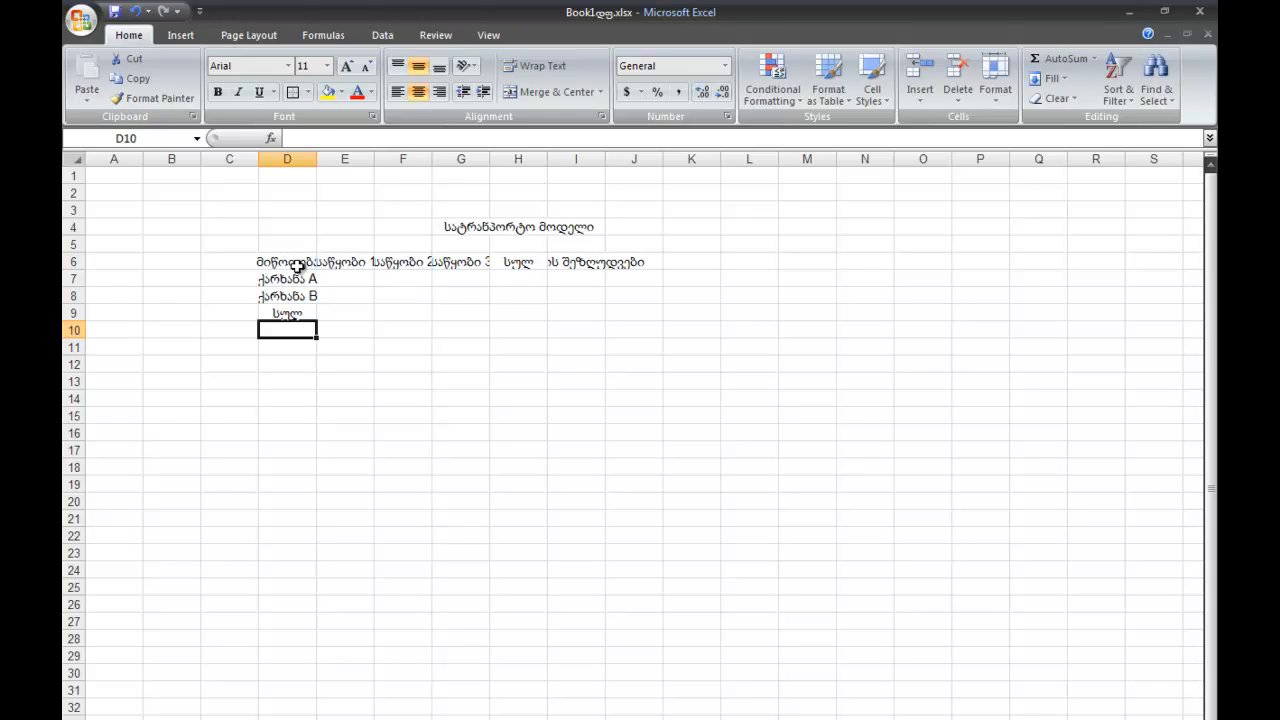
Step: Enter the label "საწყობის შეზღუდვები" in D10 and widen columns D to I to fit their text
{"action": "type", "text": "საწყობის შეზღუდვები"}
{"action": "key", "text": "Return"}
{"action": "left_click_drag", "start_coordinate": [325, 158], "coordinate": [411, 158]}
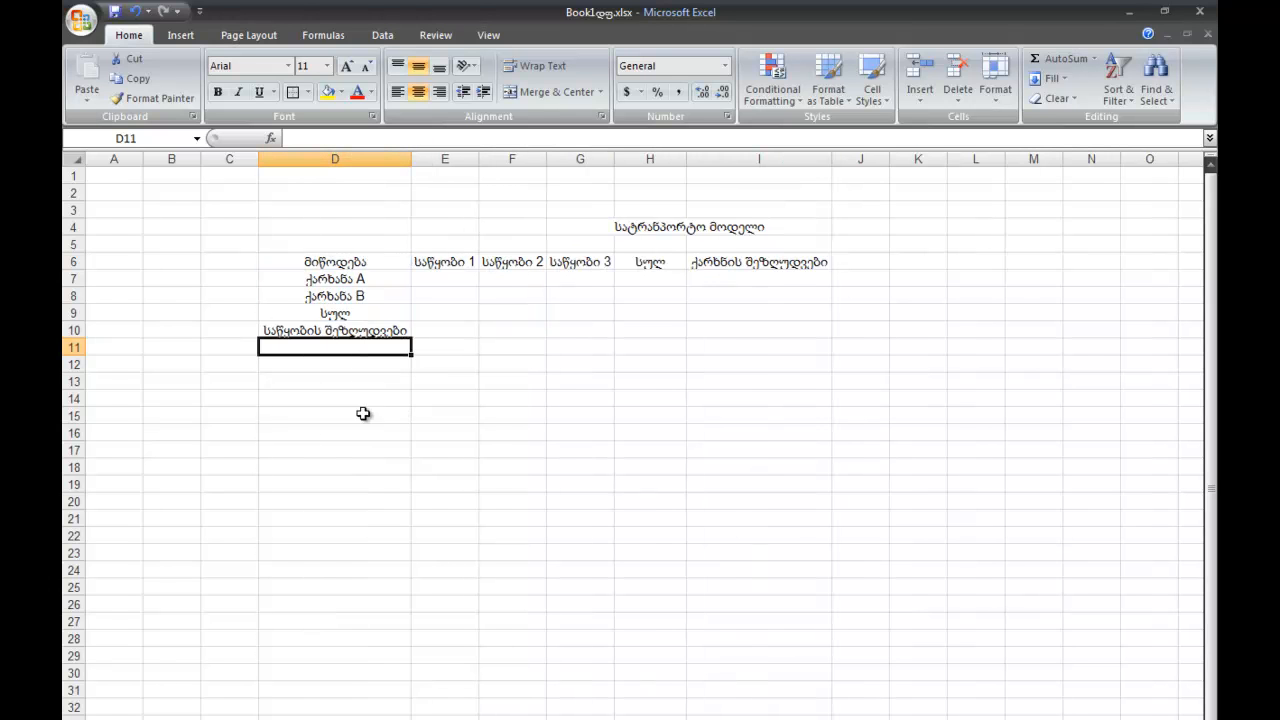
Step: Enter the row labels "ერთეულოვანი ფასი" in D14 and "შემოსავალი" in D15
{"action": "left_click", "coordinate": [363, 413]}
{"action": "double_click", "coordinate": [335, 396]}
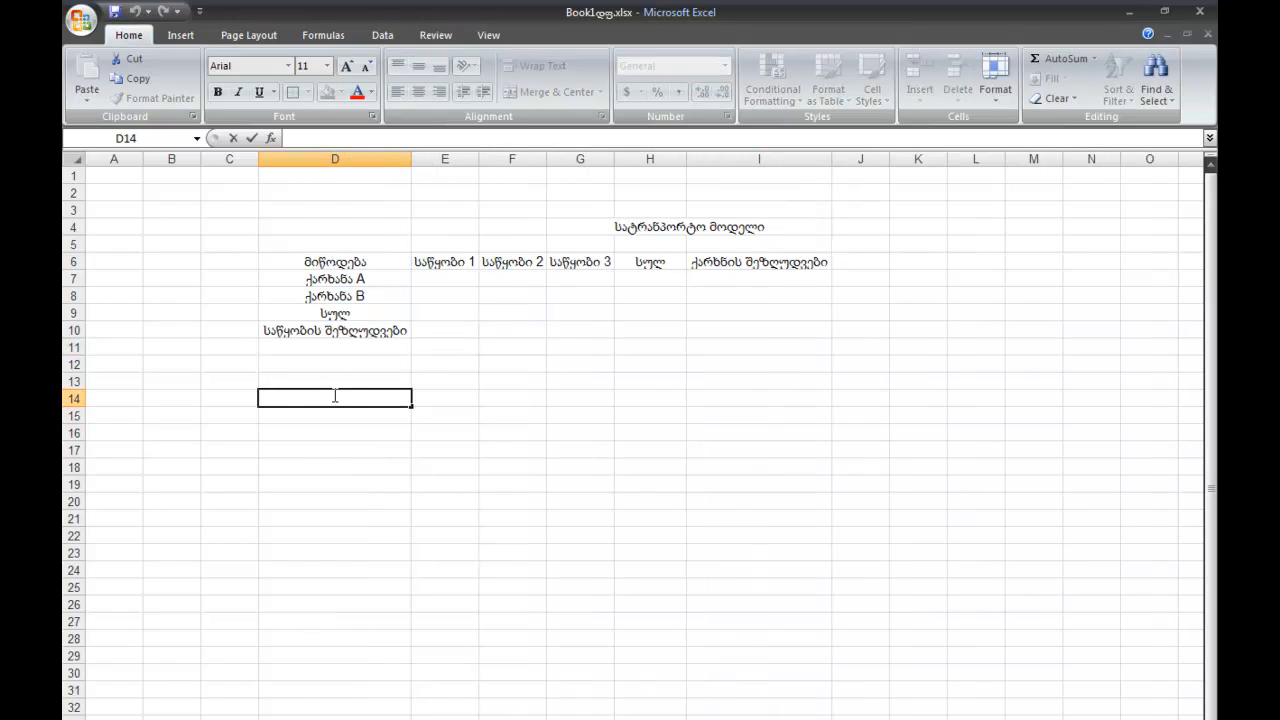
{"action": "type", "text": "ერთეულოვან"}
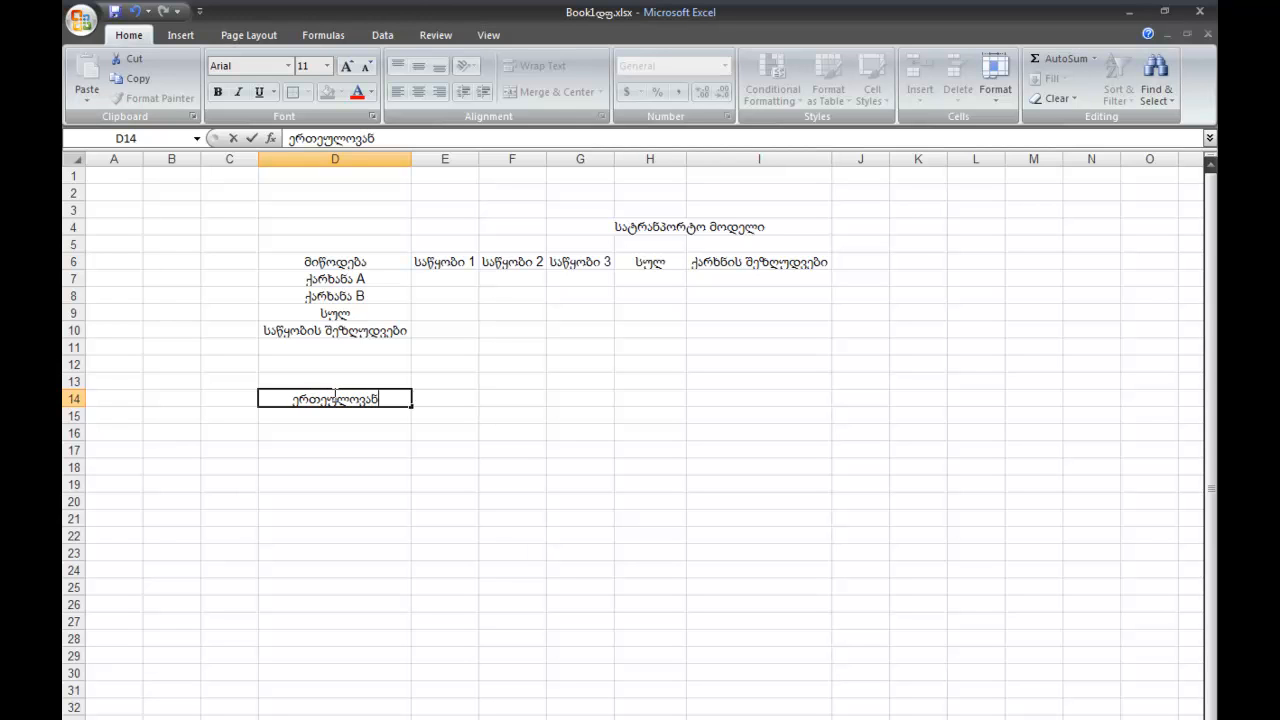
{"action": "type", "text": "ი ფასი"}
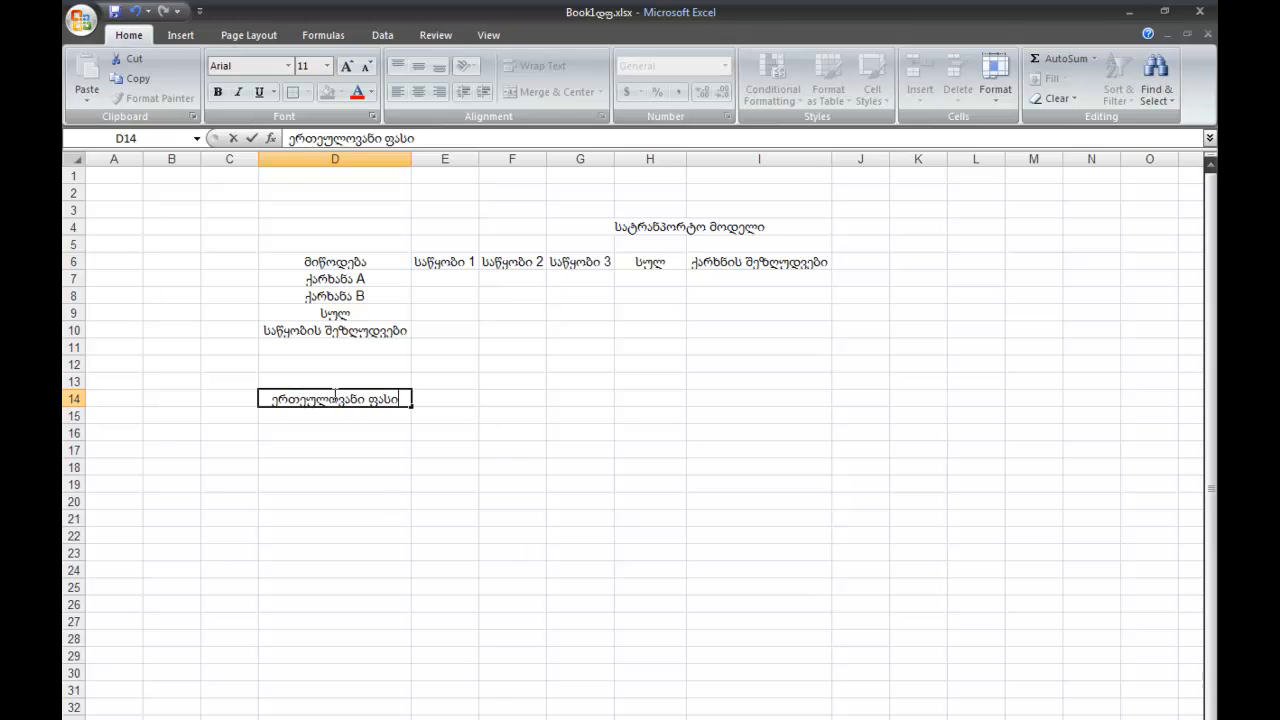
{"action": "key", "text": "Return"}
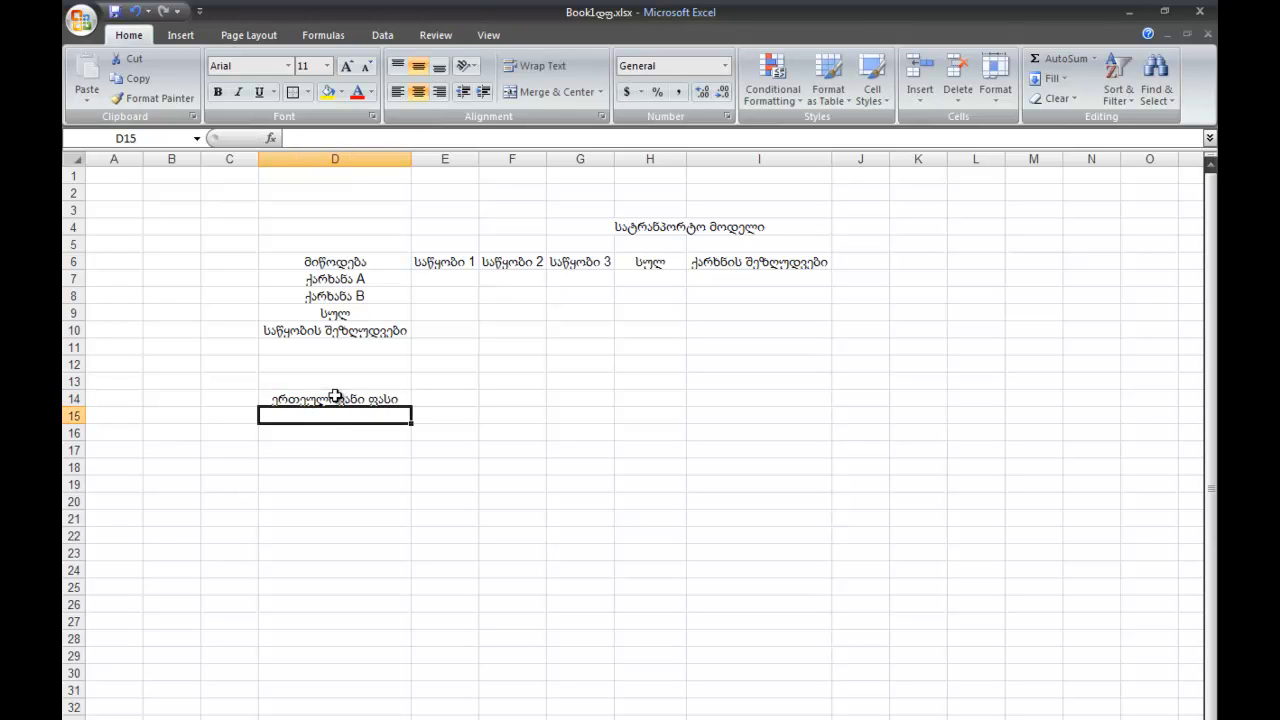
{"action": "type", "text": "შე"}
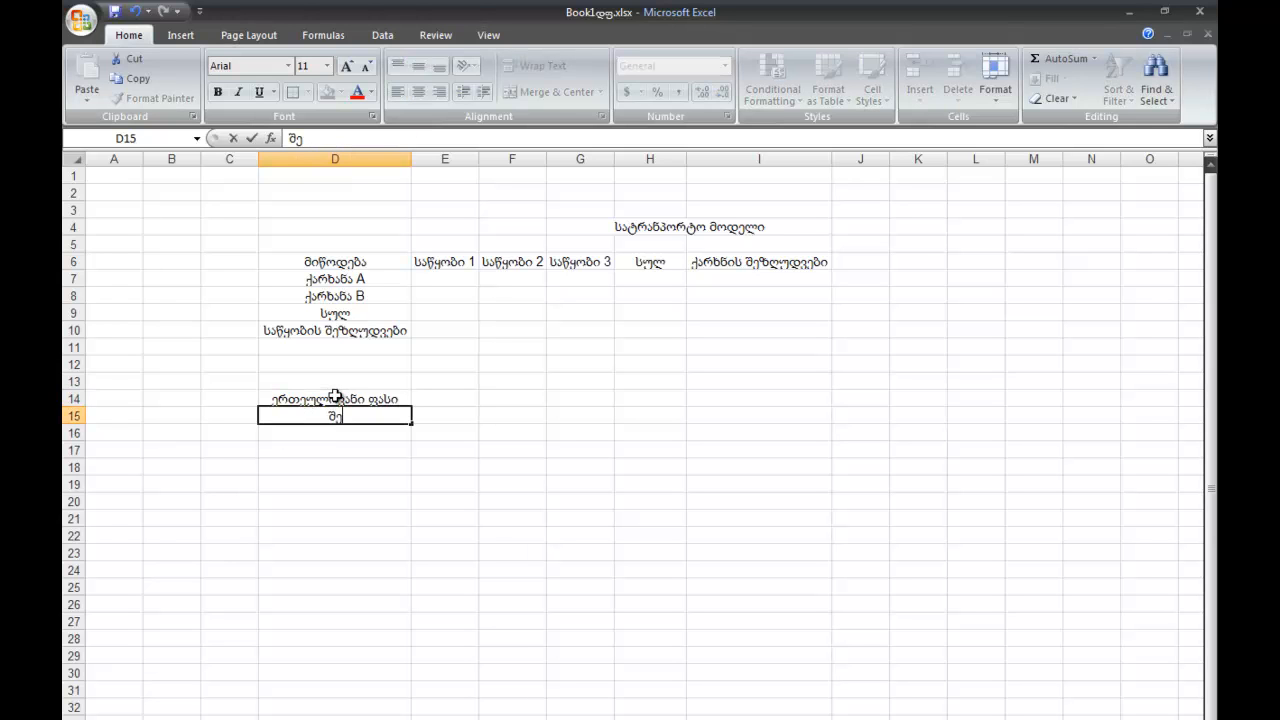
{"action": "type", "text": "მოსავალი"}
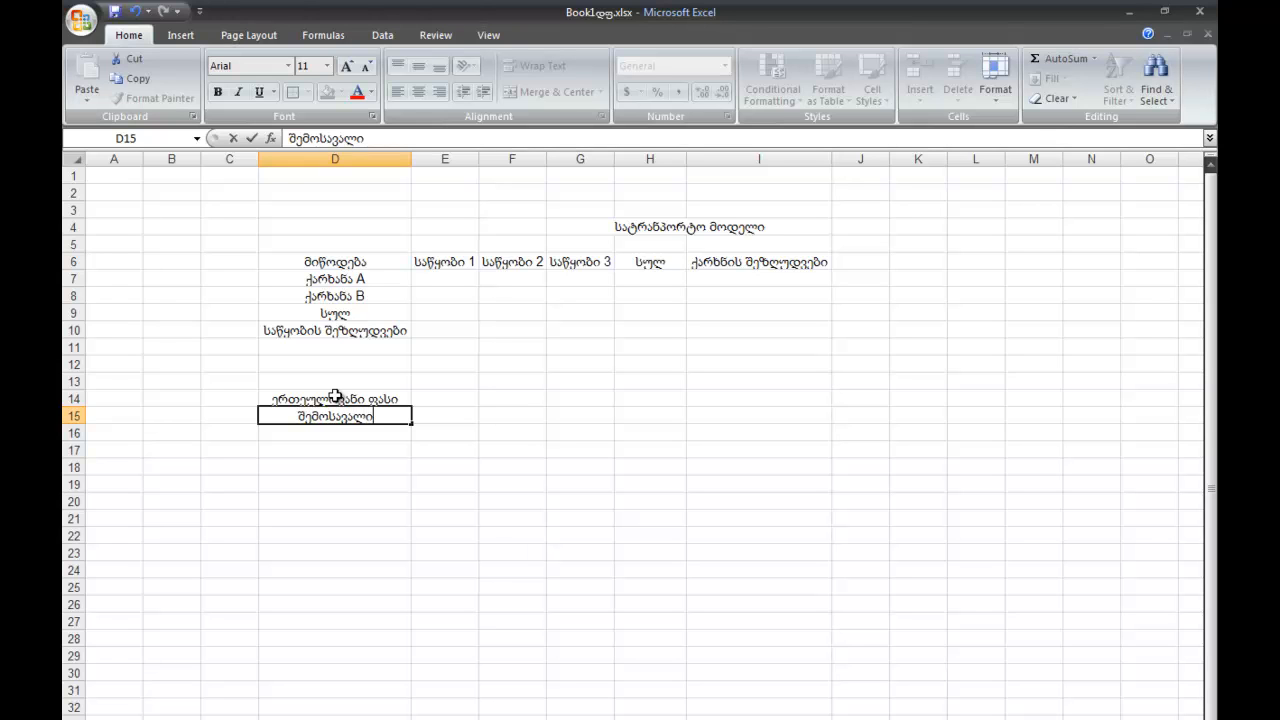
{"action": "key", "text": "Return"}
Step: Enter the table heading "გადაზიდვები" in cell D19
{"action": "key", "text": "Return"}
{"action": "key", "text": "Return"}
{"action": "key", "text": "Return"}
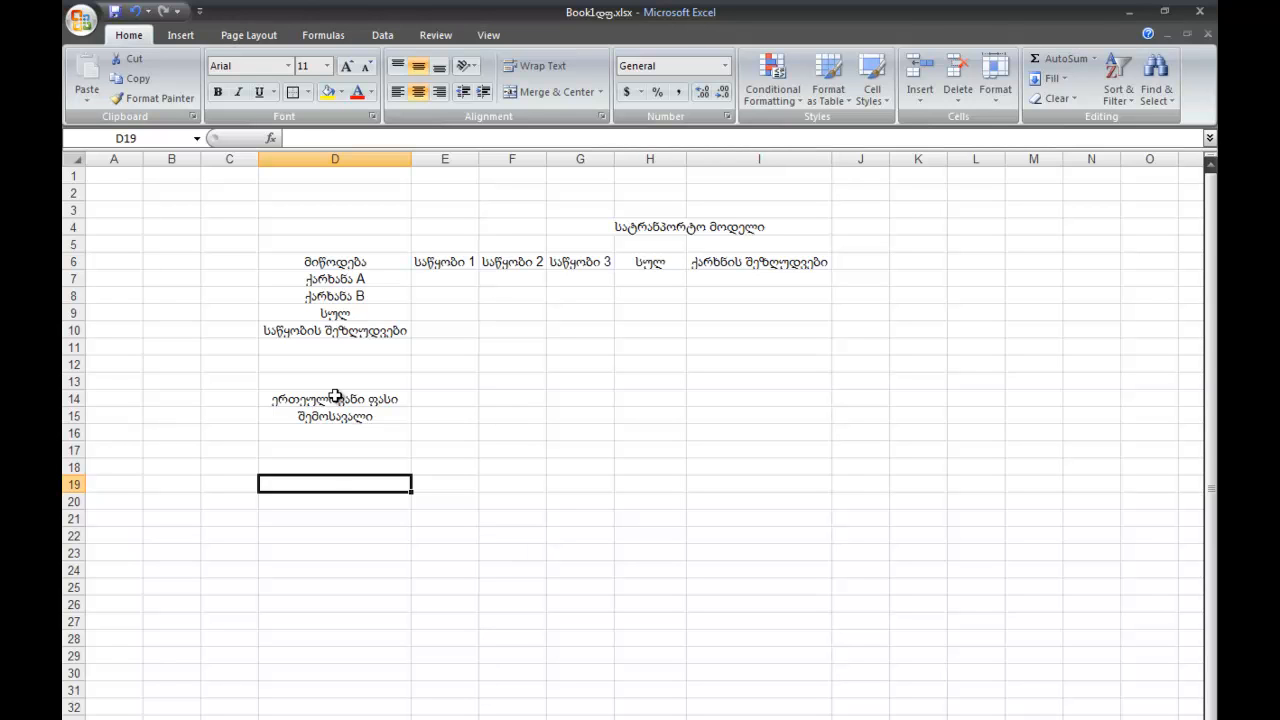
{"action": "type", "text": "გადა"}
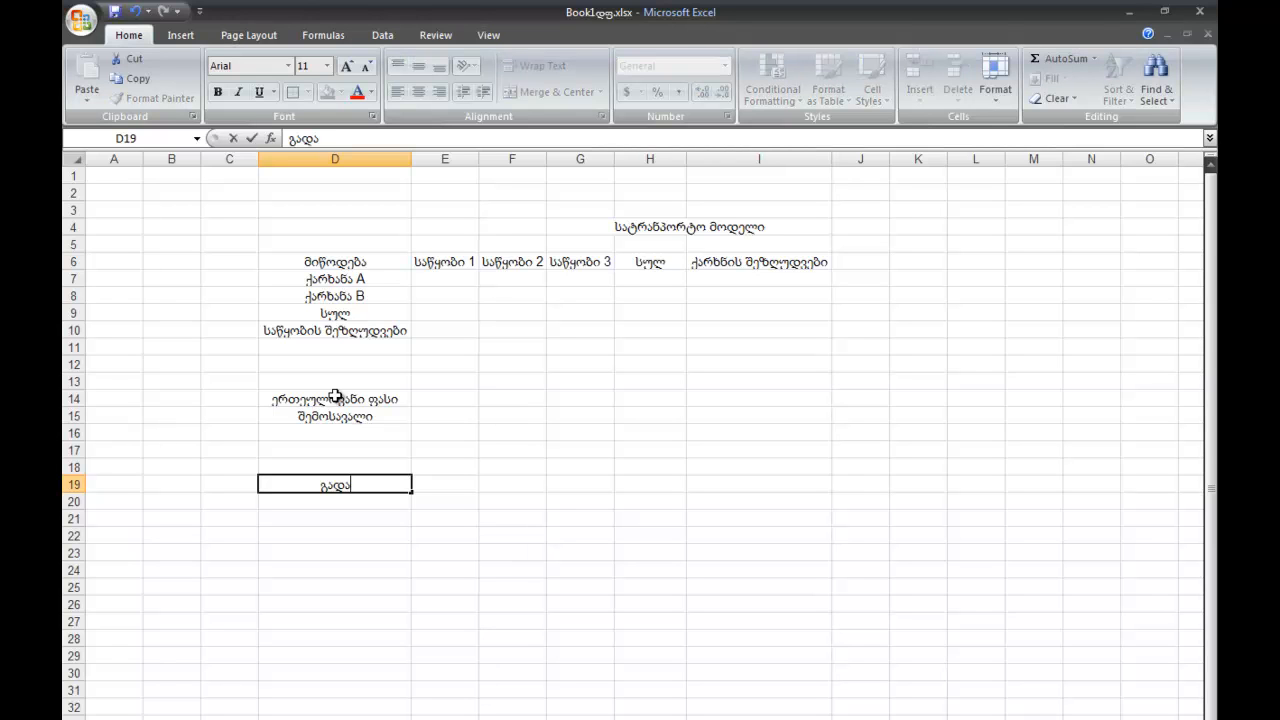
{"action": "type", "text": "ზიდვები"}
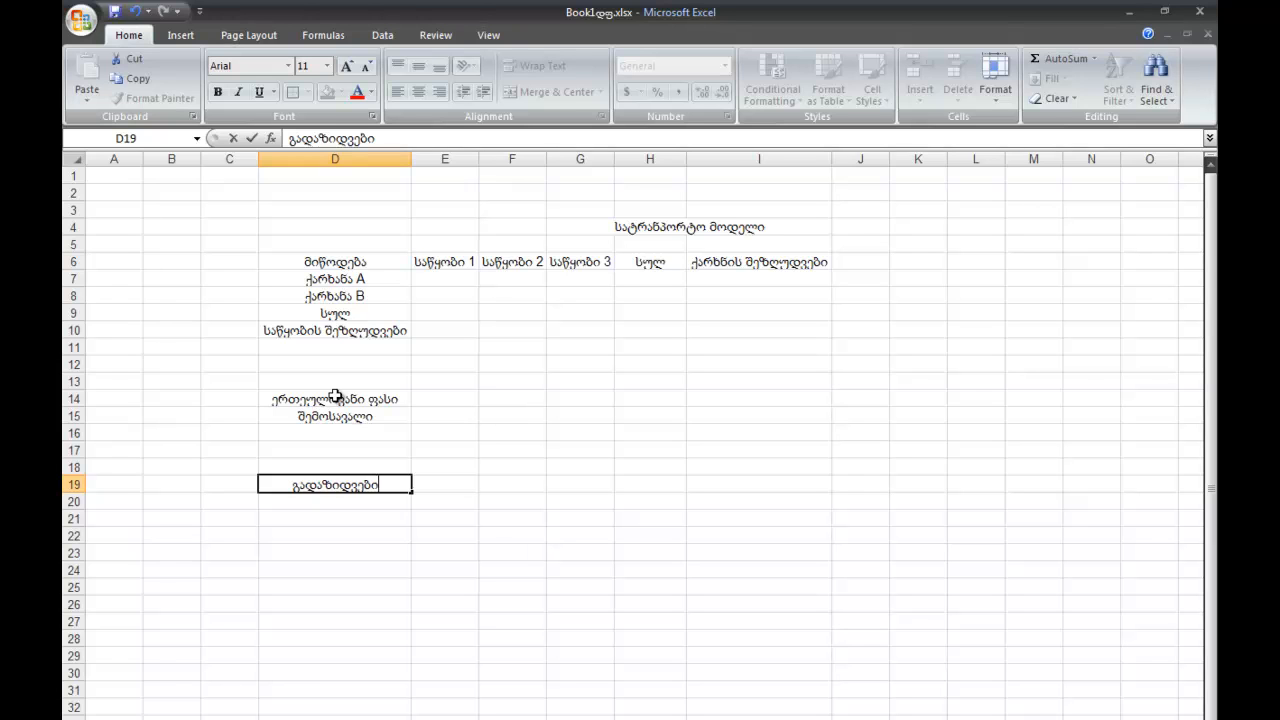
{"action": "key", "text": "Tab"}
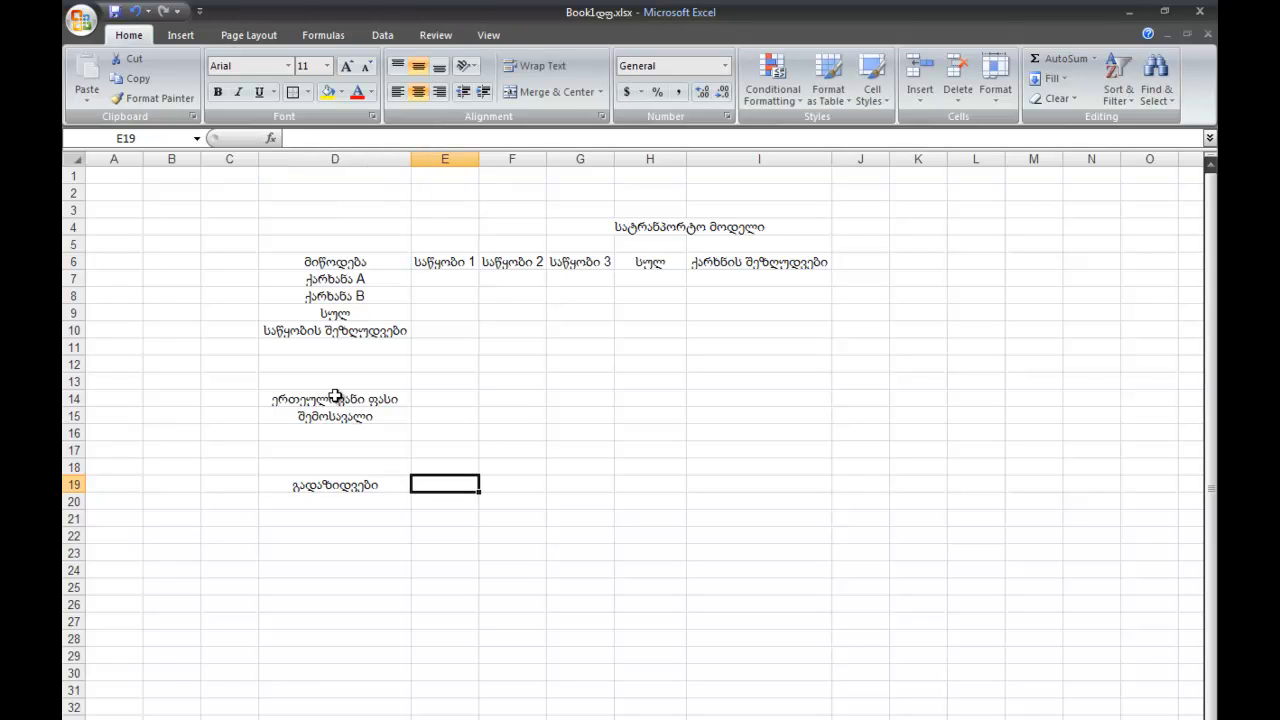
Step: Copy the warehouse headings from E6:G6 to E19:G19 and the two factory labels from D7:D8 to D20:D21
{"action": "left_click_drag", "start_coordinate": [435, 265], "coordinate": [578, 262]}
{"action": "key", "text": "ctrl+c"}
{"action": "left_click", "coordinate": [445, 482]}
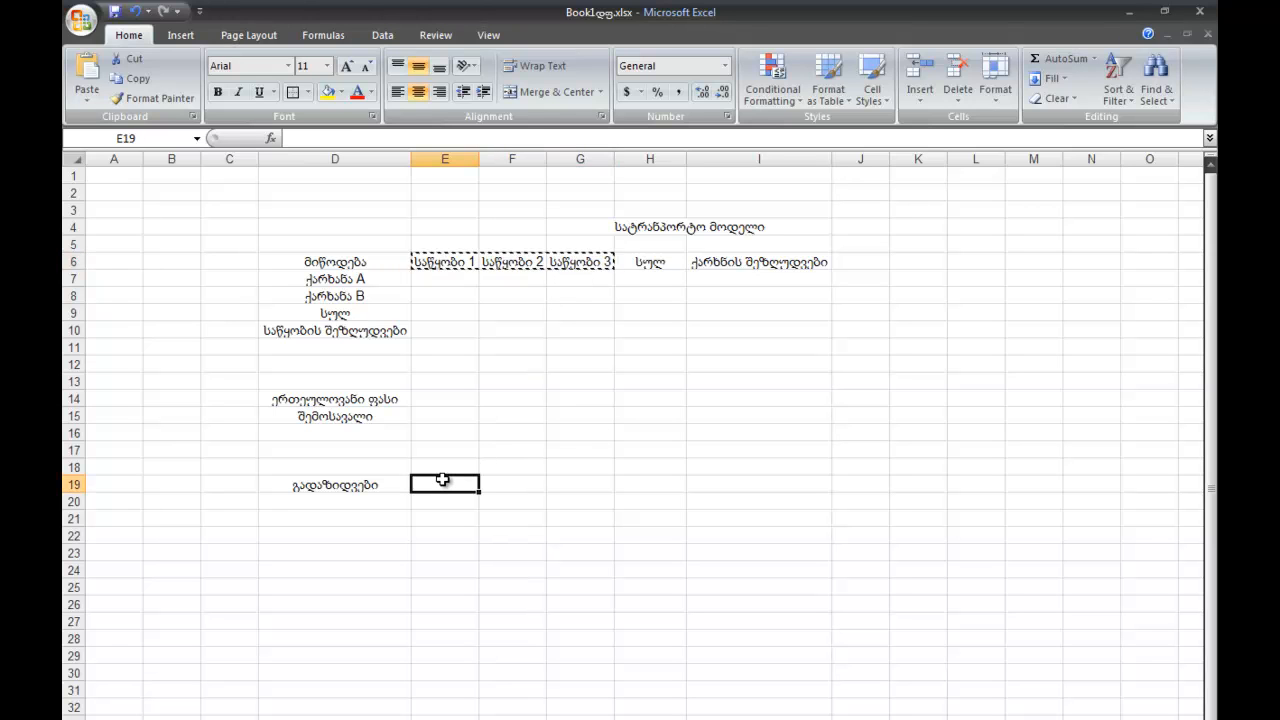
{"action": "key", "text": "ctrl+v"}
{"action": "left_click_drag", "start_coordinate": [357, 278], "coordinate": [358, 297]}
{"action": "key", "text": "ctrl+c"}
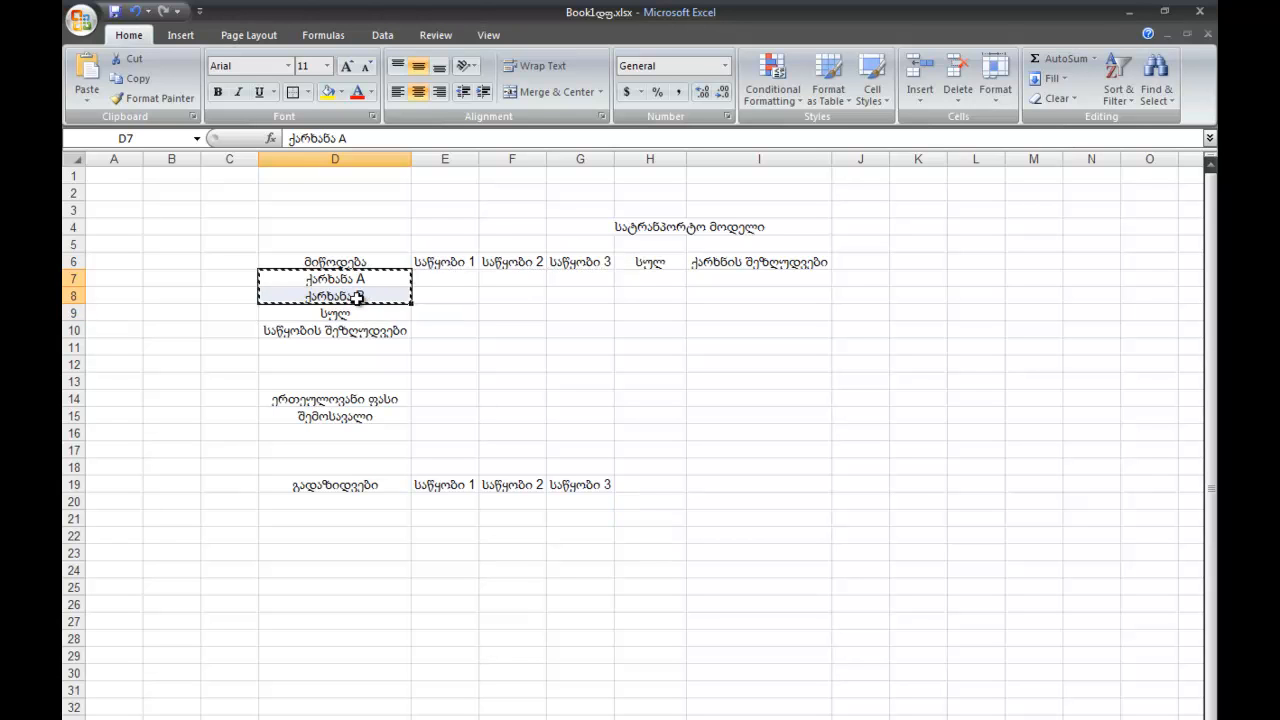
{"action": "left_click", "coordinate": [330, 502]}
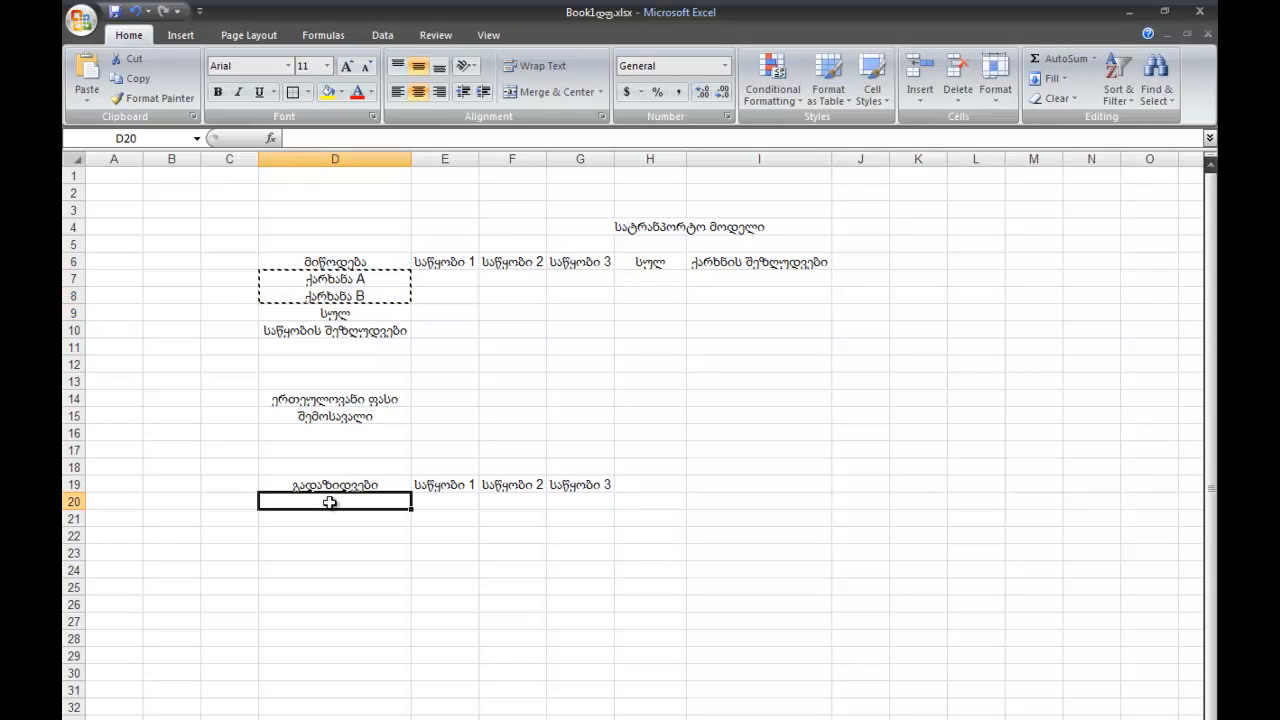
Step: Enter the row labels "სრული დანახარჯი" in D22 and "მოგება" in D26
{"action": "double_click", "coordinate": [370, 536]}
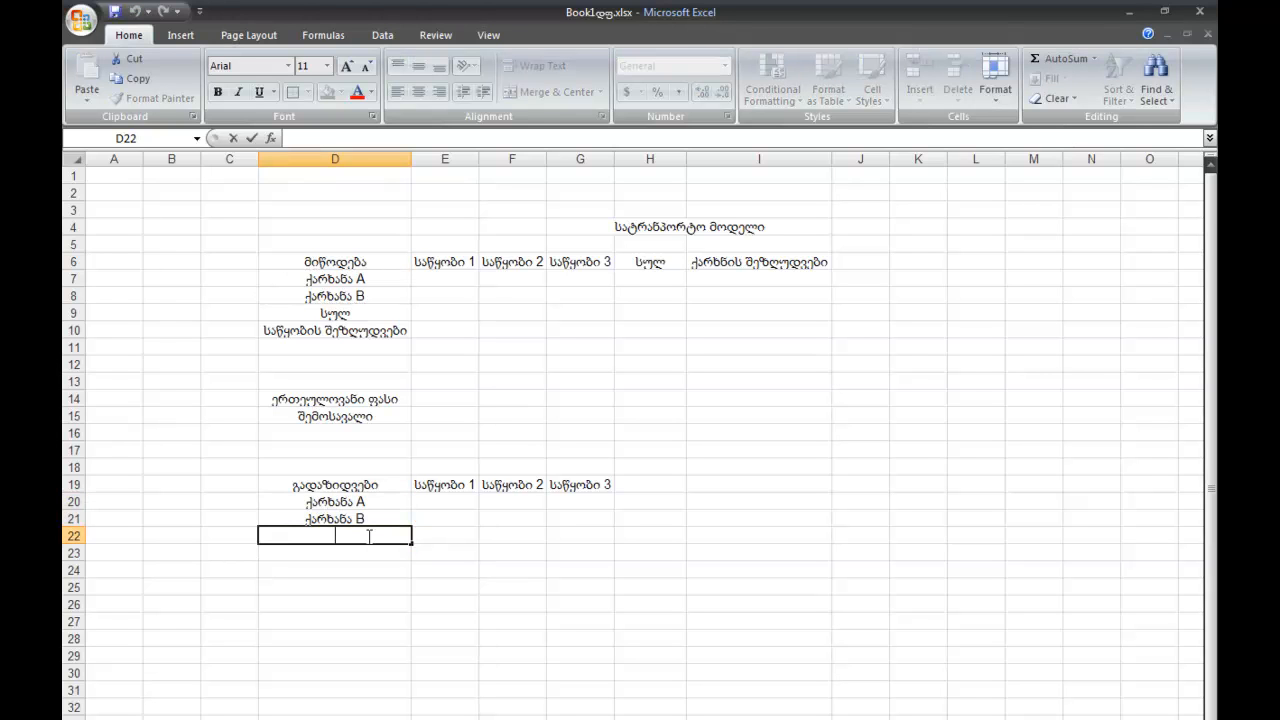
{"action": "type", "text": "სრული დანახარჯი"}
{"action": "key", "text": "Return"}
{"action": "key", "text": "Return"}
{"action": "key", "text": "Return"}
{"action": "key", "text": "Return"}
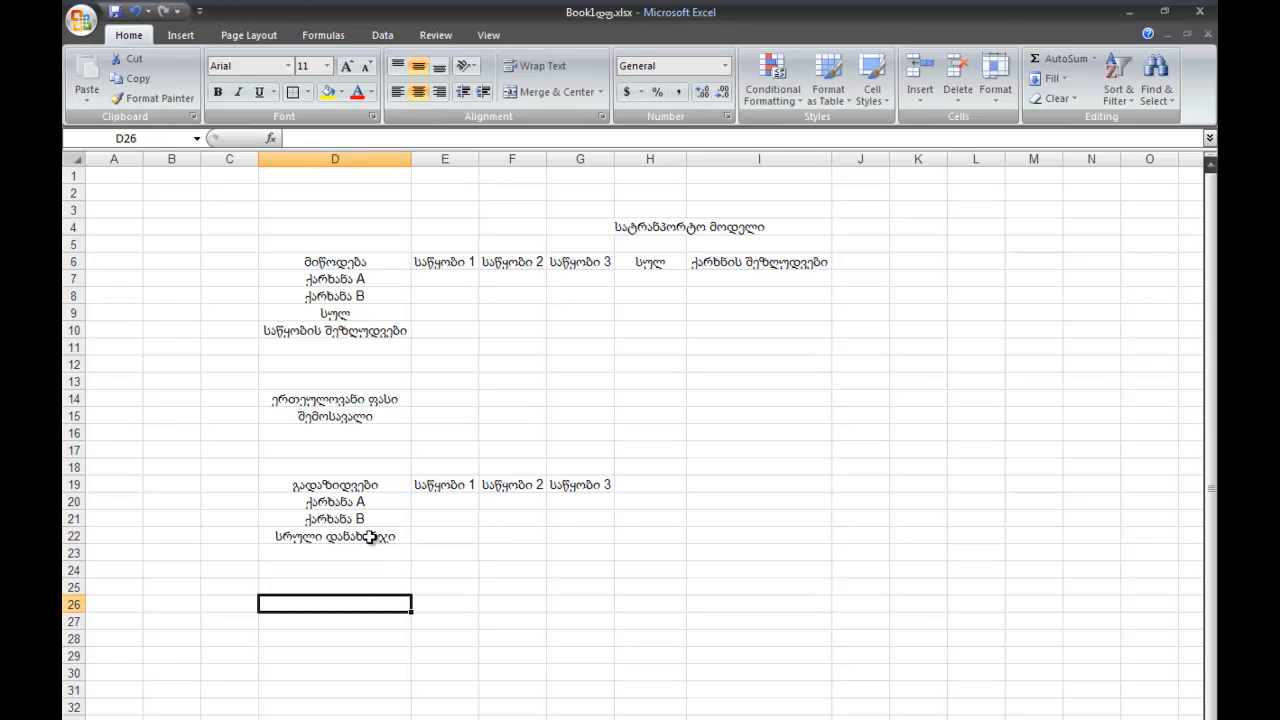
{"action": "type", "text": "მოგება"}
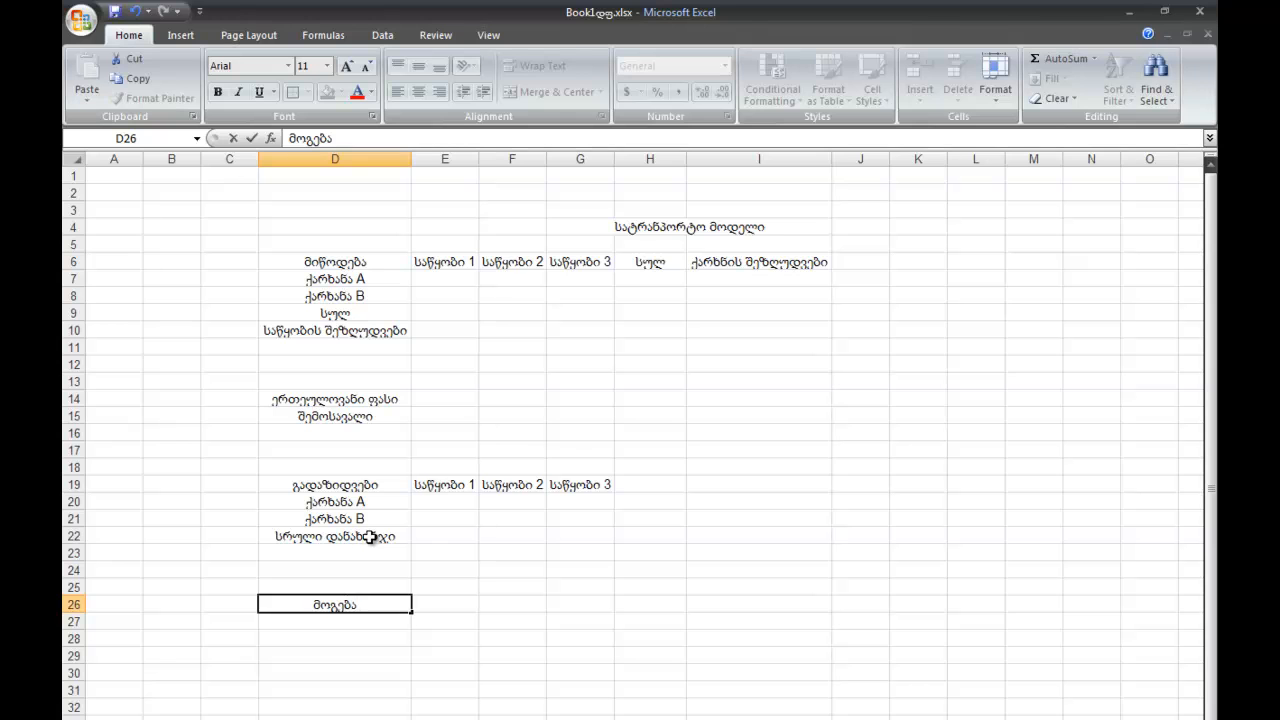
{"action": "key", "text": "Return"}
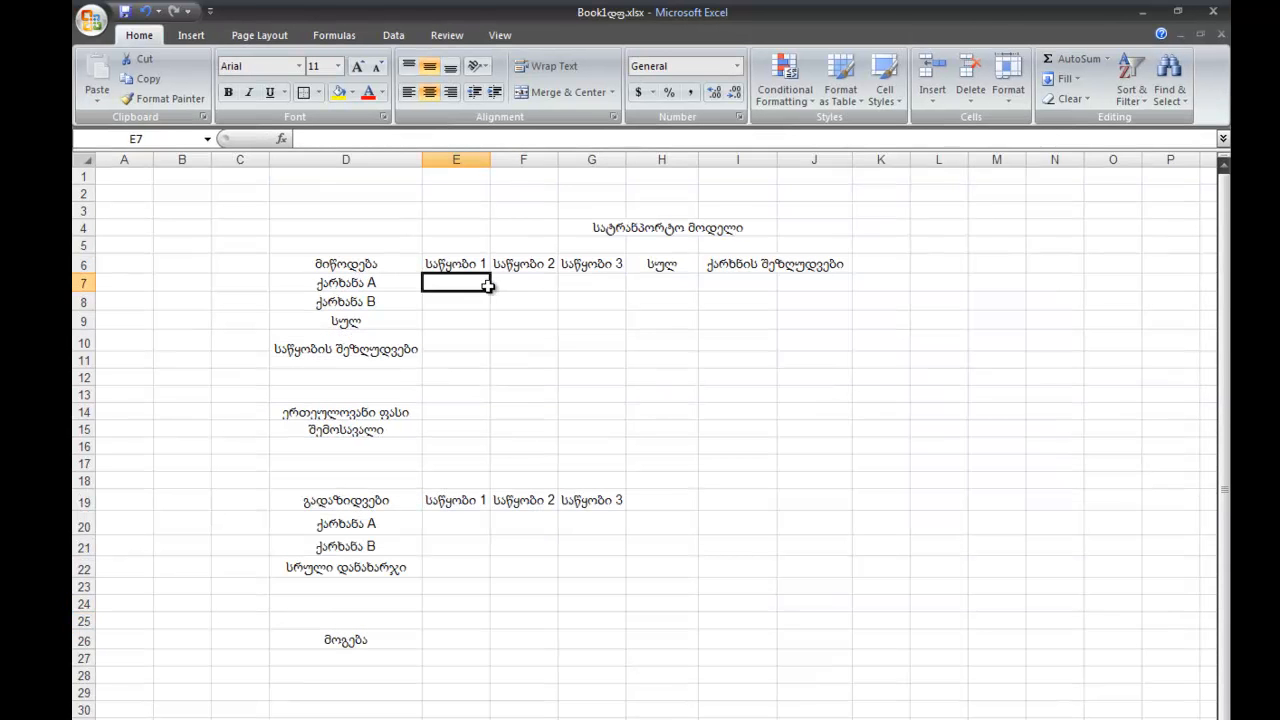
Step: Fill the supply cells E7:G8 for both factories and all three warehouses with the value 1
{"action": "left_click_drag", "start_coordinate": [487, 285], "coordinate": [563, 297]}
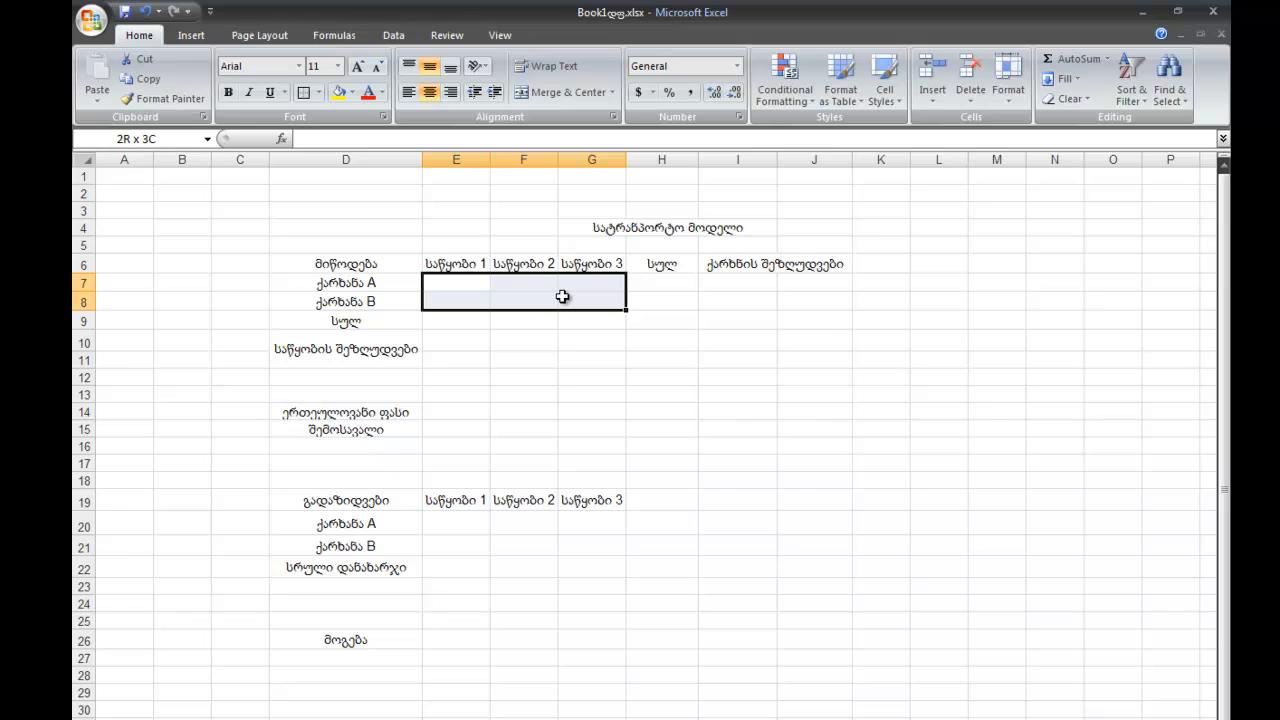
{"action": "left_click_drag", "start_coordinate": [563, 297], "coordinate": [563, 297]}
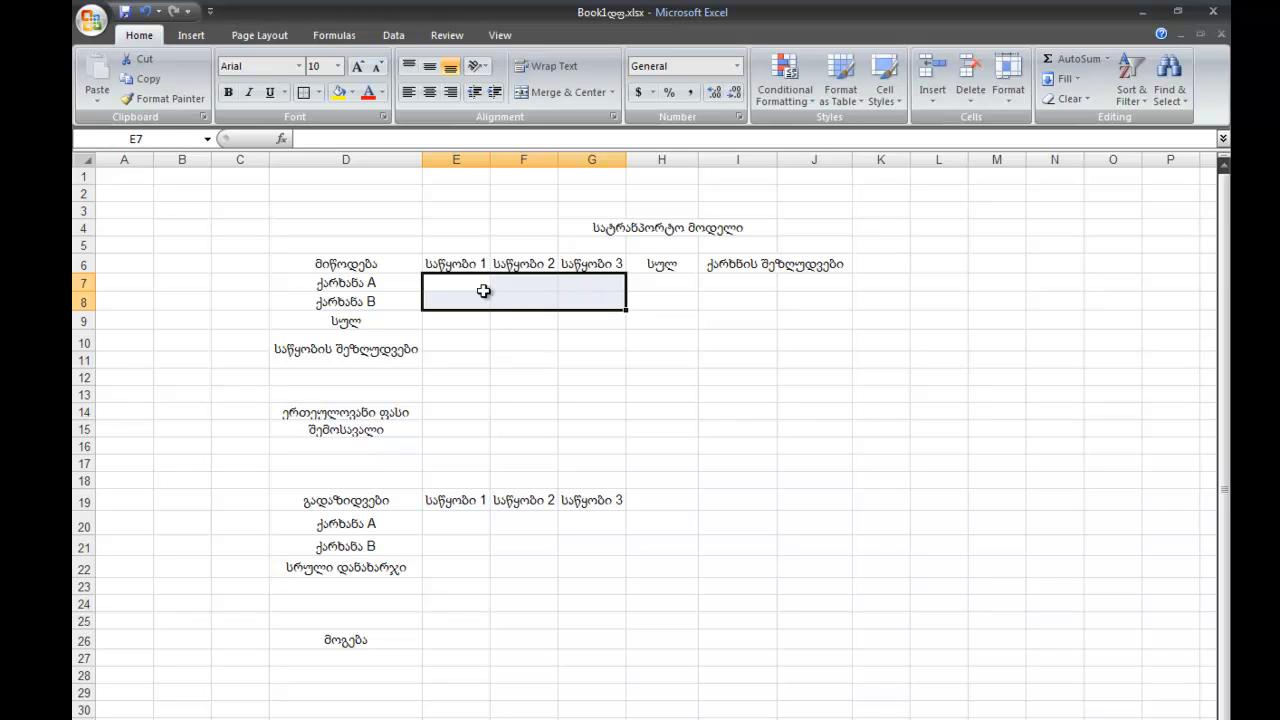
{"action": "type", "text": "1"}
{"action": "key", "text": "Tab"}
{"action": "type", "text": "1"}
{"action": "key", "text": "Tab"}
{"action": "type", "text": "1"}
{"action": "key", "text": "Tab"}
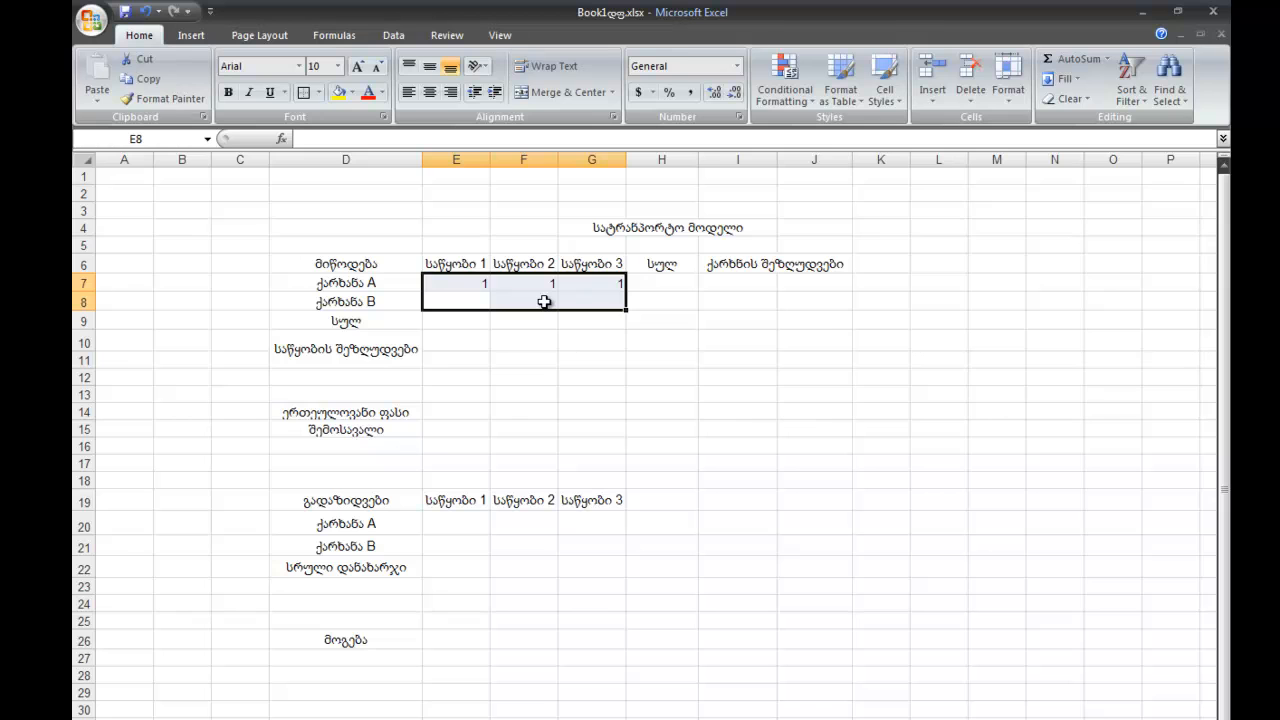
{"action": "type", "text": "1"}
{"action": "key", "text": "Tab"}
{"action": "type", "text": "1"}
{"action": "key", "text": "Tab"}
{"action": "type", "text": "1"}
{"action": "key", "text": "Tab"}
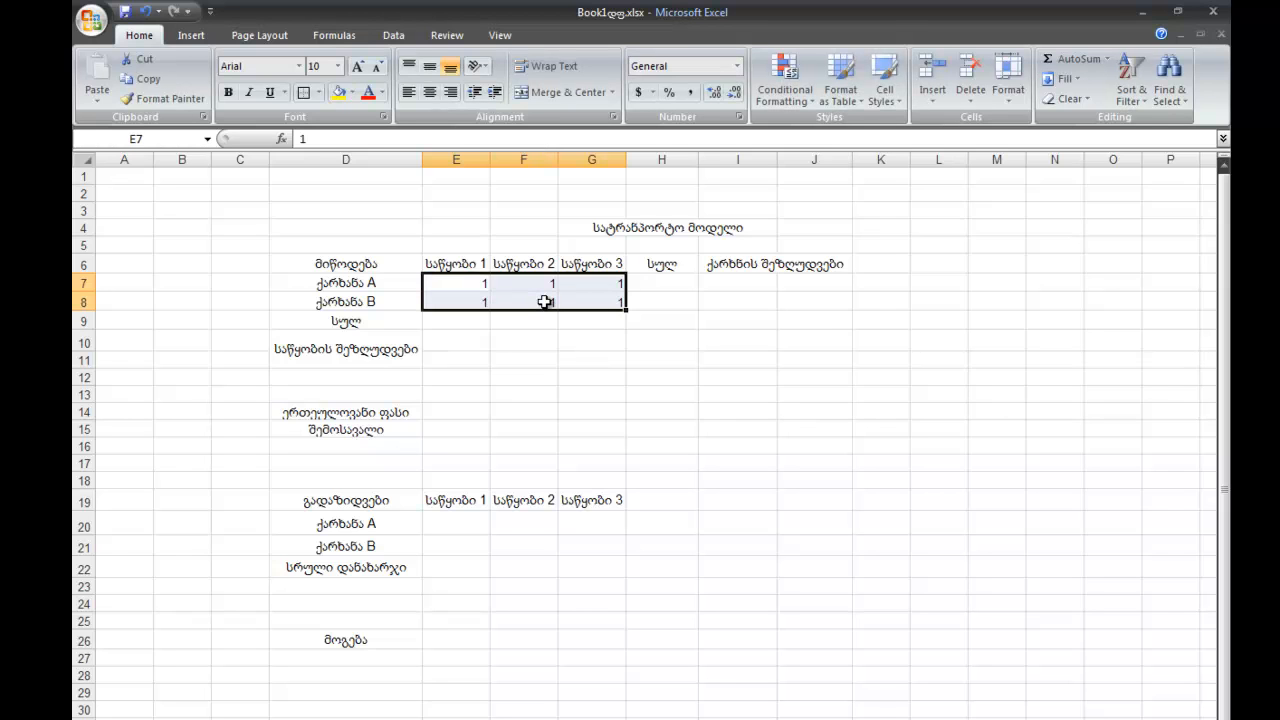
Step: Total factory A's supply in H7 with =SUM(E7:G7) and fill the formula down to H8
{"action": "double_click", "coordinate": [667, 282]}
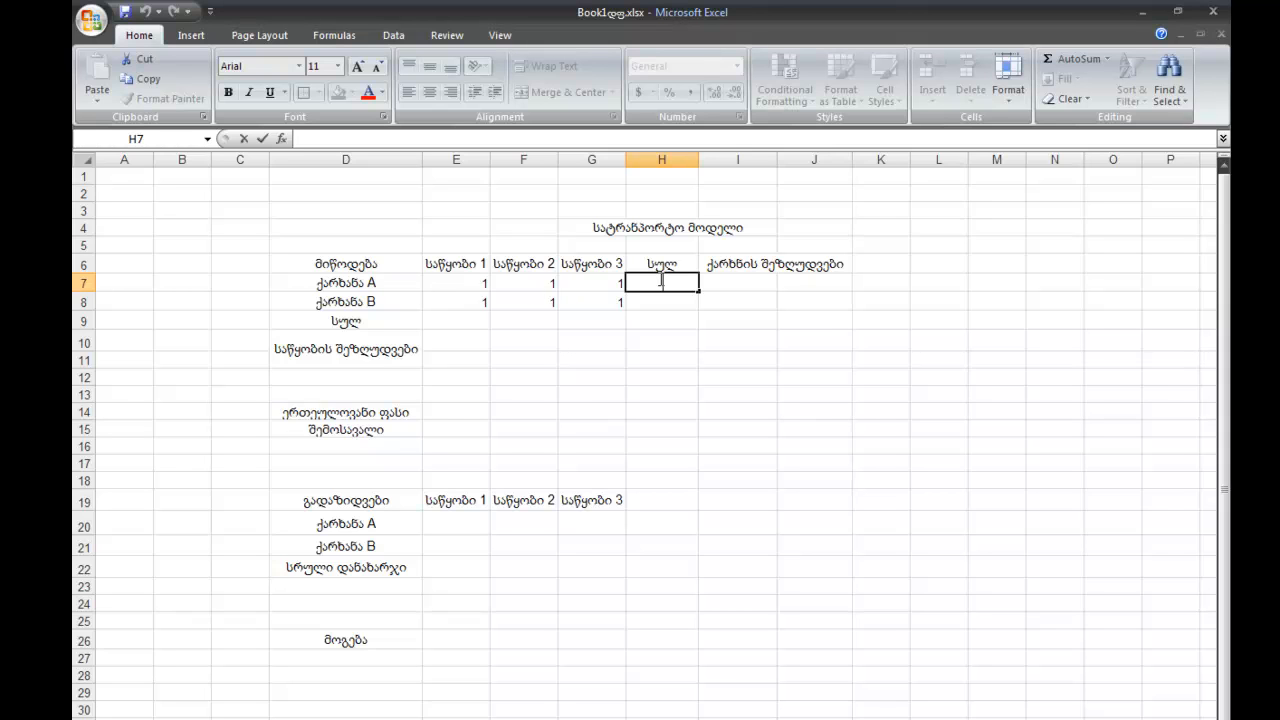
{"action": "type", "text": "=su"}
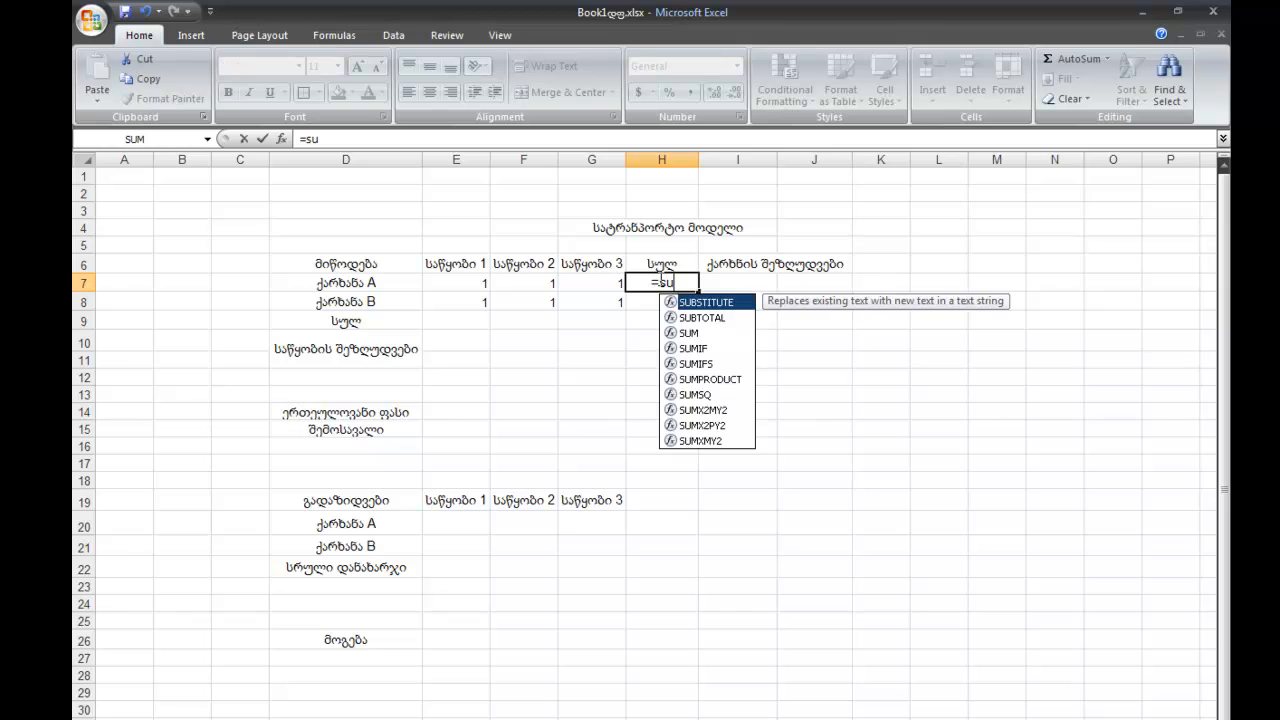
{"action": "type", "text": "m"}
{"action": "key", "text": "Escape"}
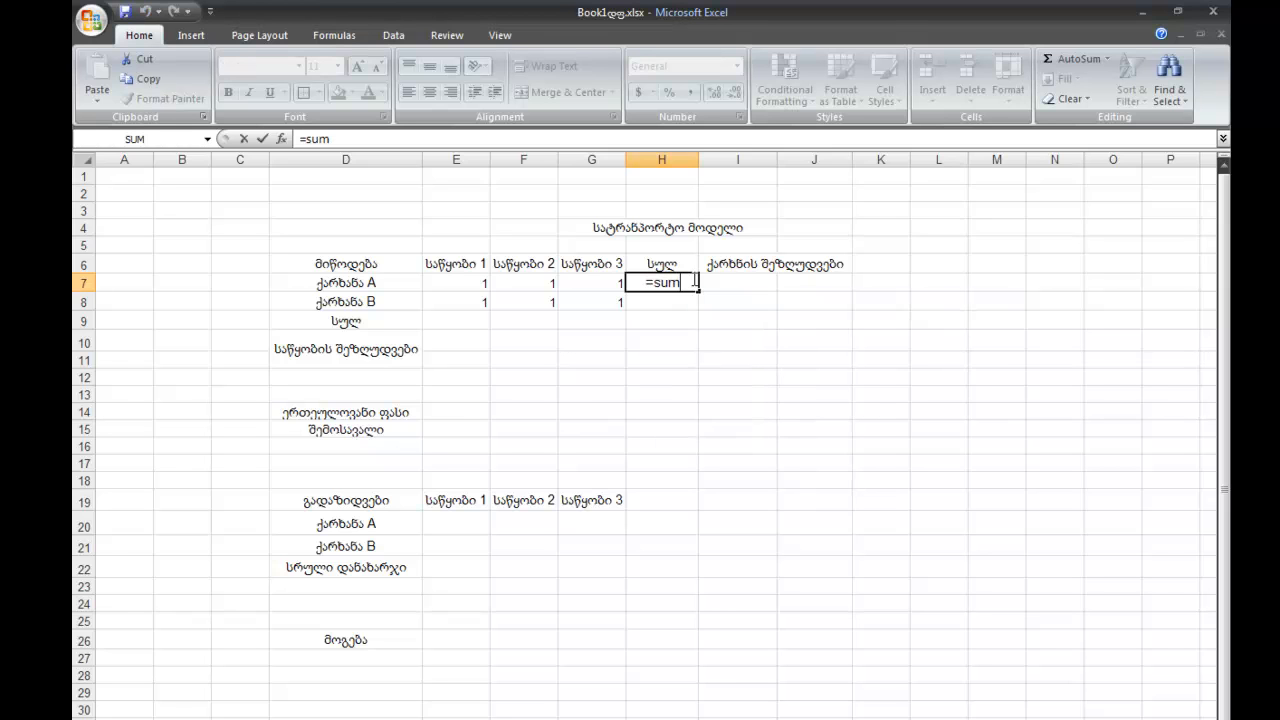
{"action": "type", "text": "("}
{"action": "left_click_drag", "start_coordinate": [486, 283], "coordinate": [590, 283]}
{"action": "key", "text": "Return"}
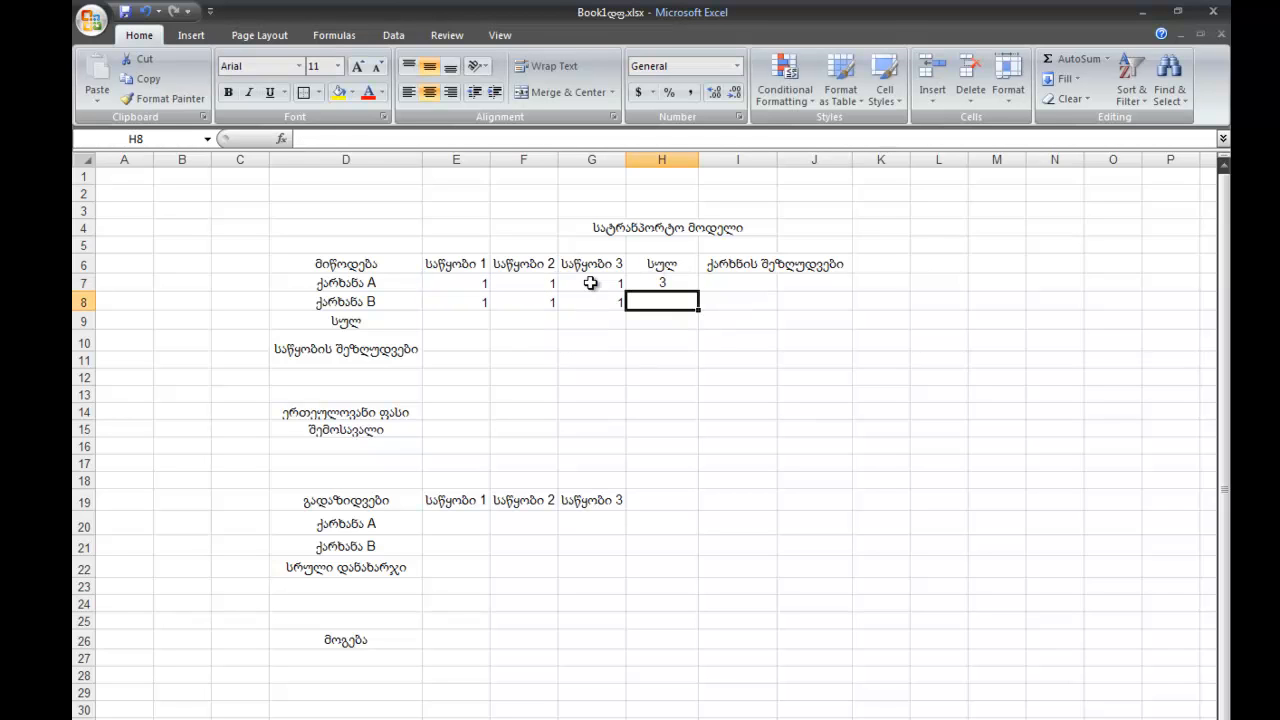
{"action": "left_click", "coordinate": [665, 282]}
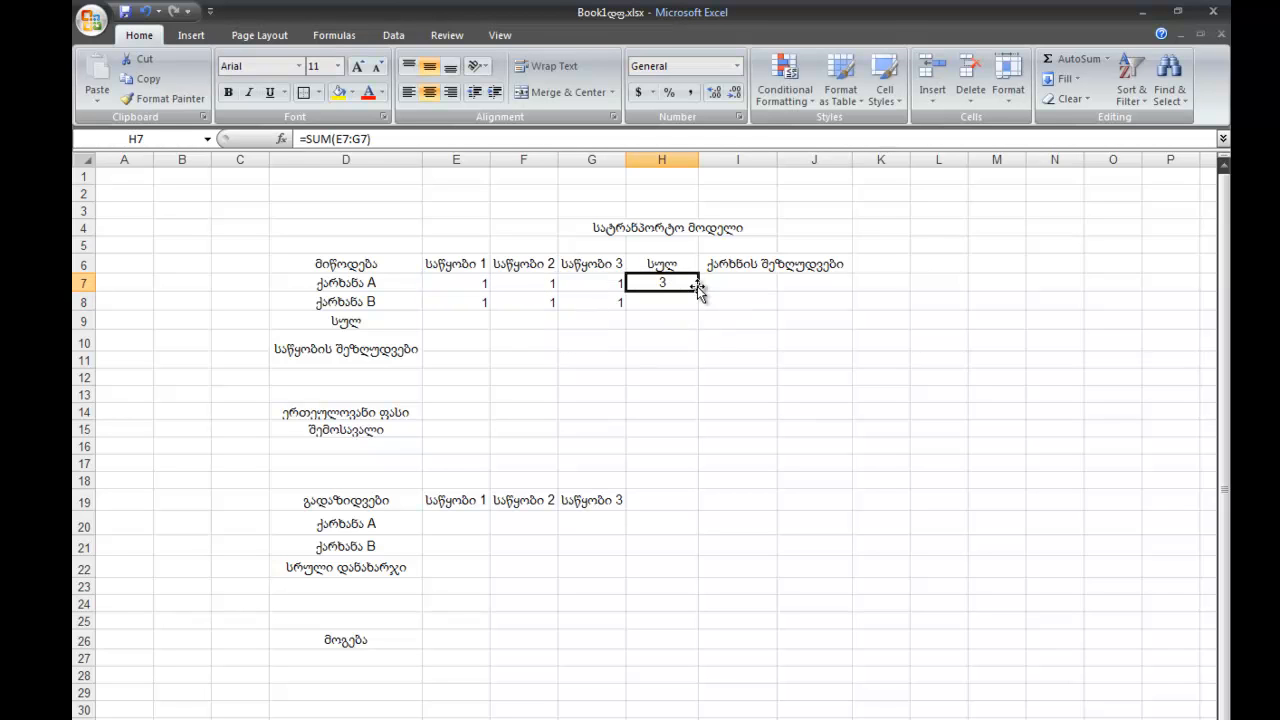
{"action": "left_click_drag", "start_coordinate": [698, 288], "coordinate": [700, 304]}
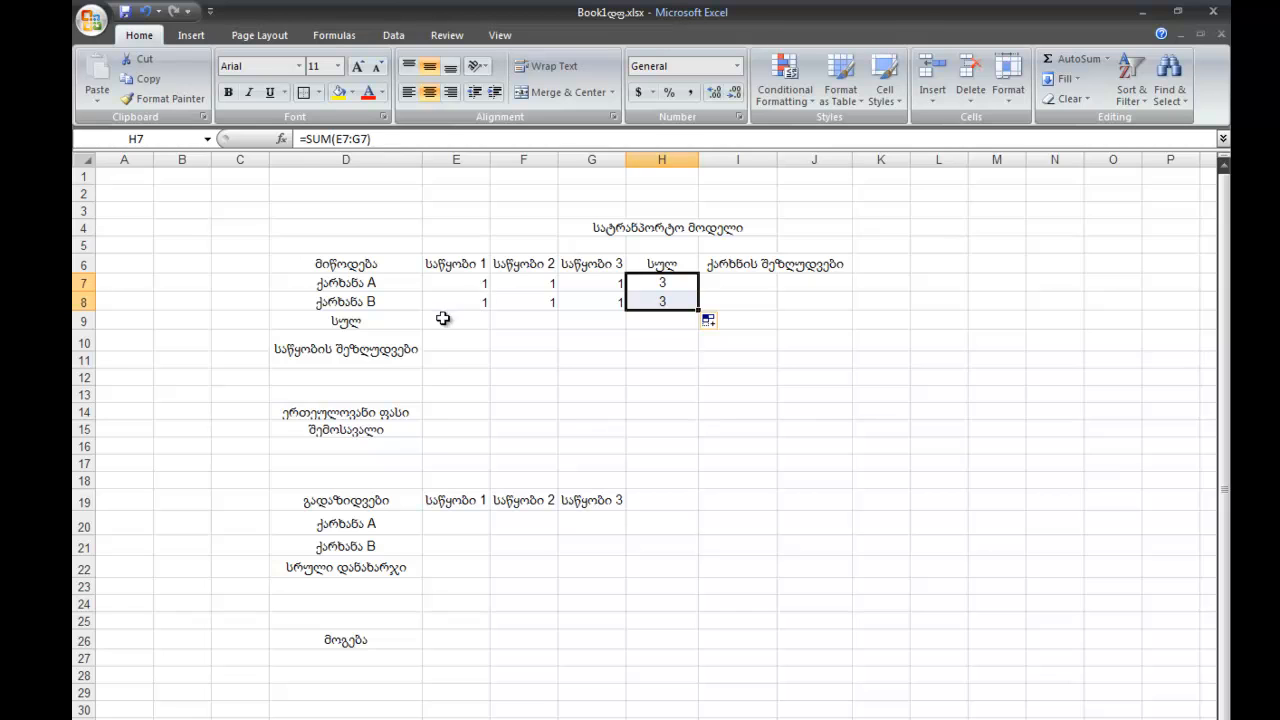
Step: Total warehouse 1's supply in E9 with =SUM(E7:E8) and fill the formula across to G9
{"action": "double_click", "coordinate": [443, 318]}
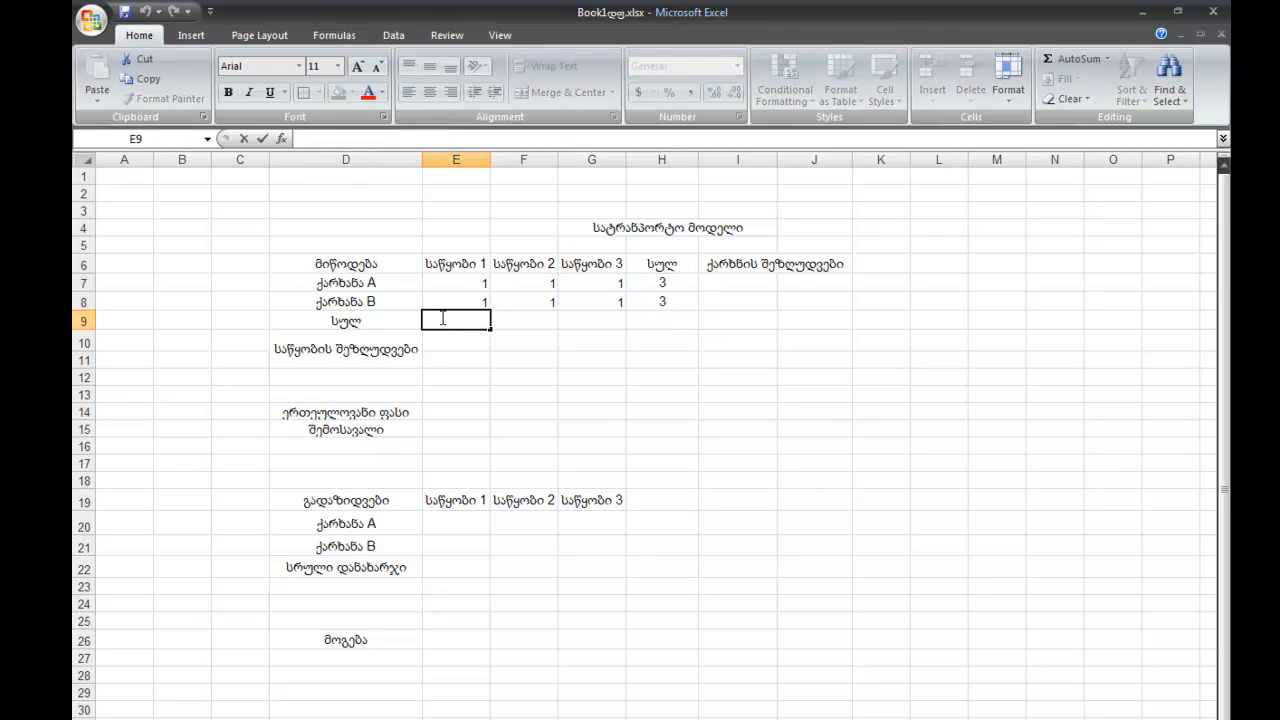
{"action": "type", "text": "+"}
{"action": "key", "text": "BackSpace"}
{"action": "type", "text": "="}
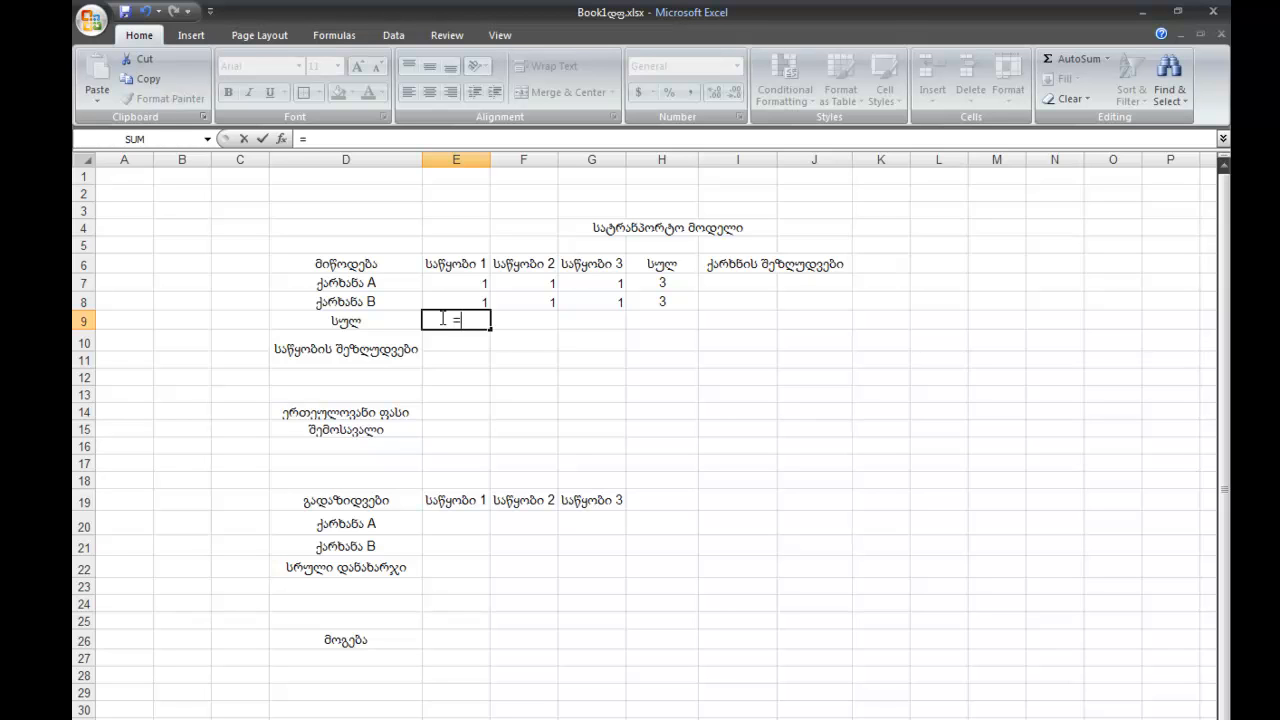
{"action": "type", "text": "sum"}
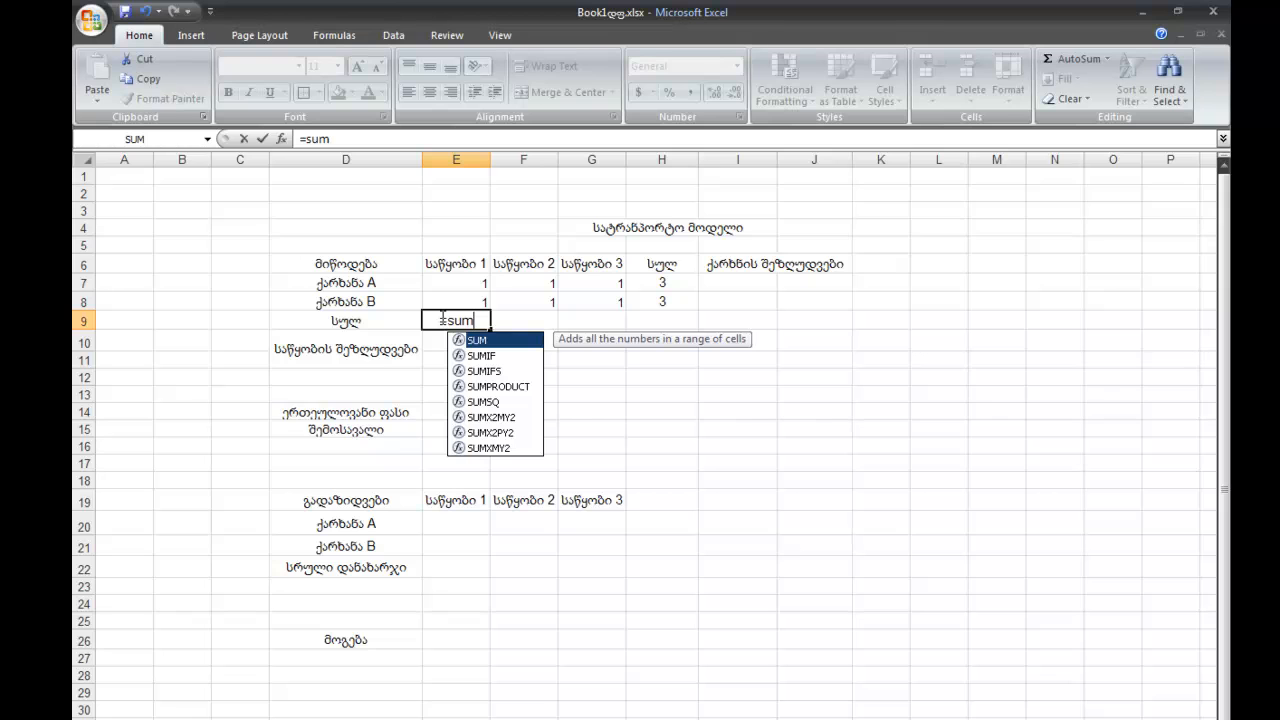
{"action": "type", "text": "("}
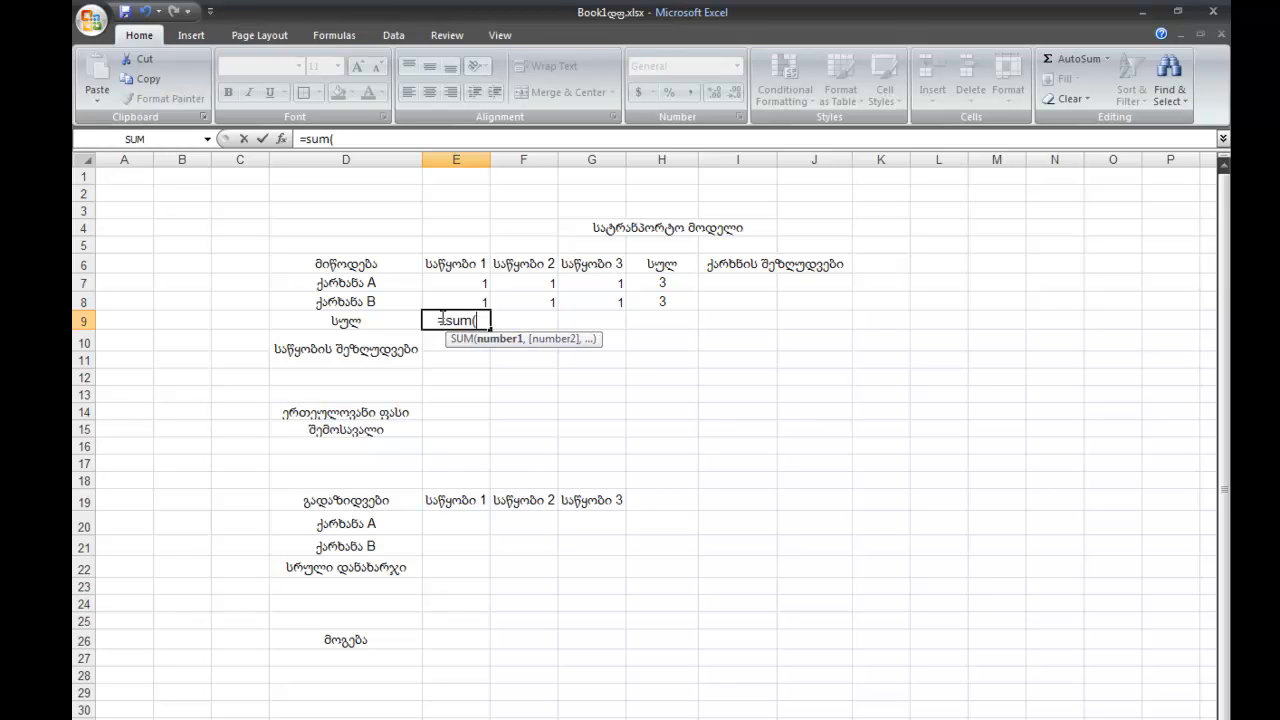
{"action": "left_click_drag", "start_coordinate": [449, 282], "coordinate": [451, 309]}
{"action": "key", "text": "Return"}
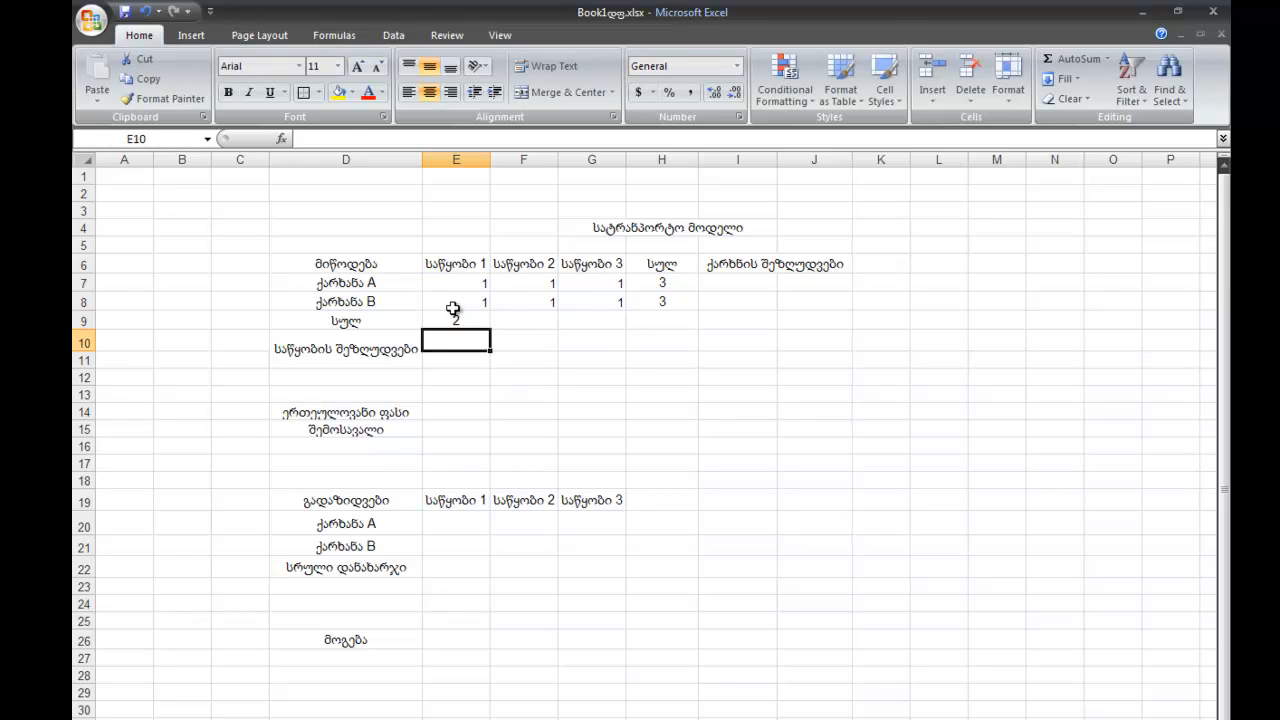
{"action": "left_click", "coordinate": [454, 312]}
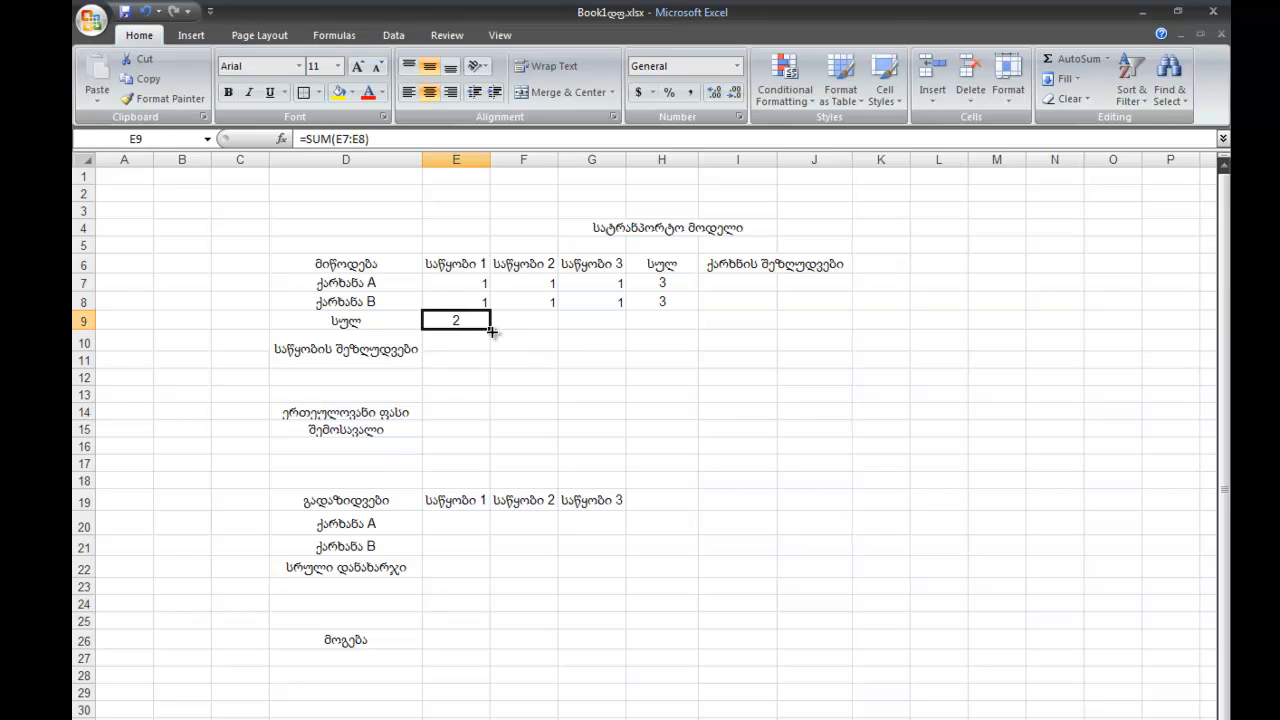
{"action": "left_click_drag", "start_coordinate": [490, 329], "coordinate": [636, 321]}
{"action": "left_click", "coordinate": [818, 394]}
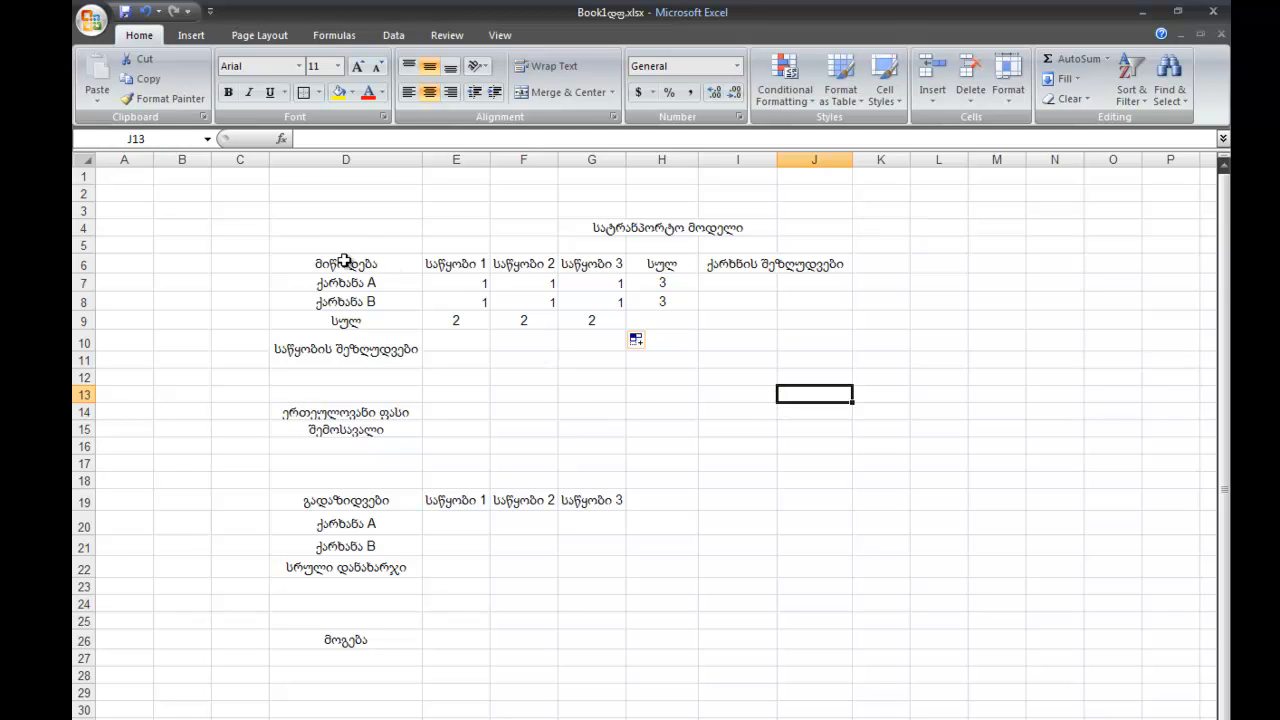
Step: Centre the contents of all cells in the worksheet horizontally
{"action": "left_click", "coordinate": [95, 161]}
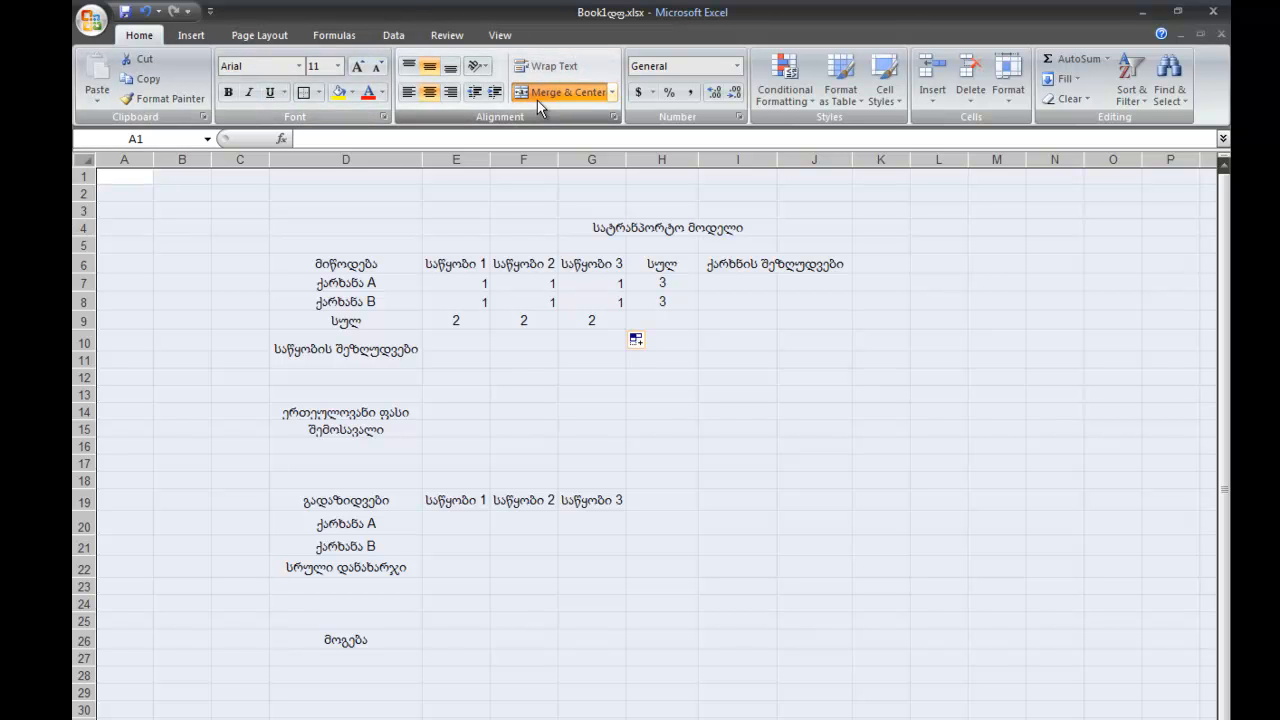
{"action": "left_click", "coordinate": [429, 92]}
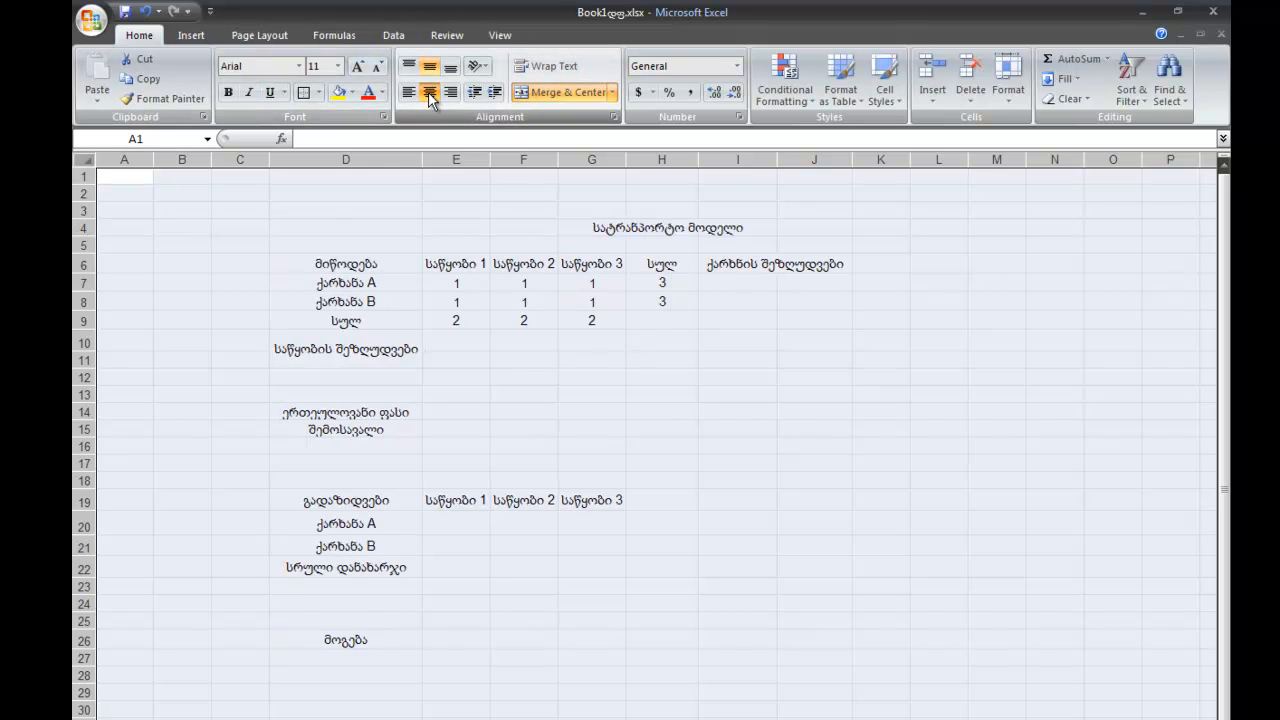
{"action": "left_click", "coordinate": [938, 445]}
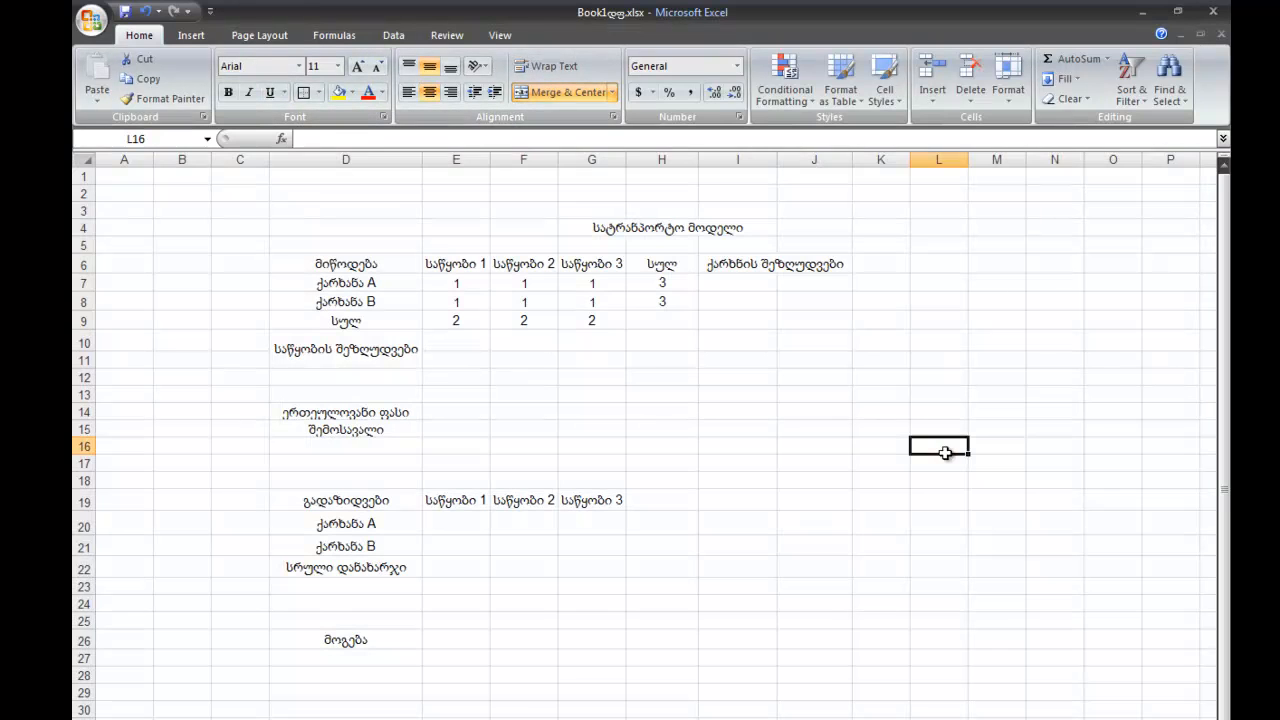
Step: Enter "<" in E10, F10 and G10 and underline the three signs so they read as less-than-or-equal
{"action": "double_click", "coordinate": [455, 343]}
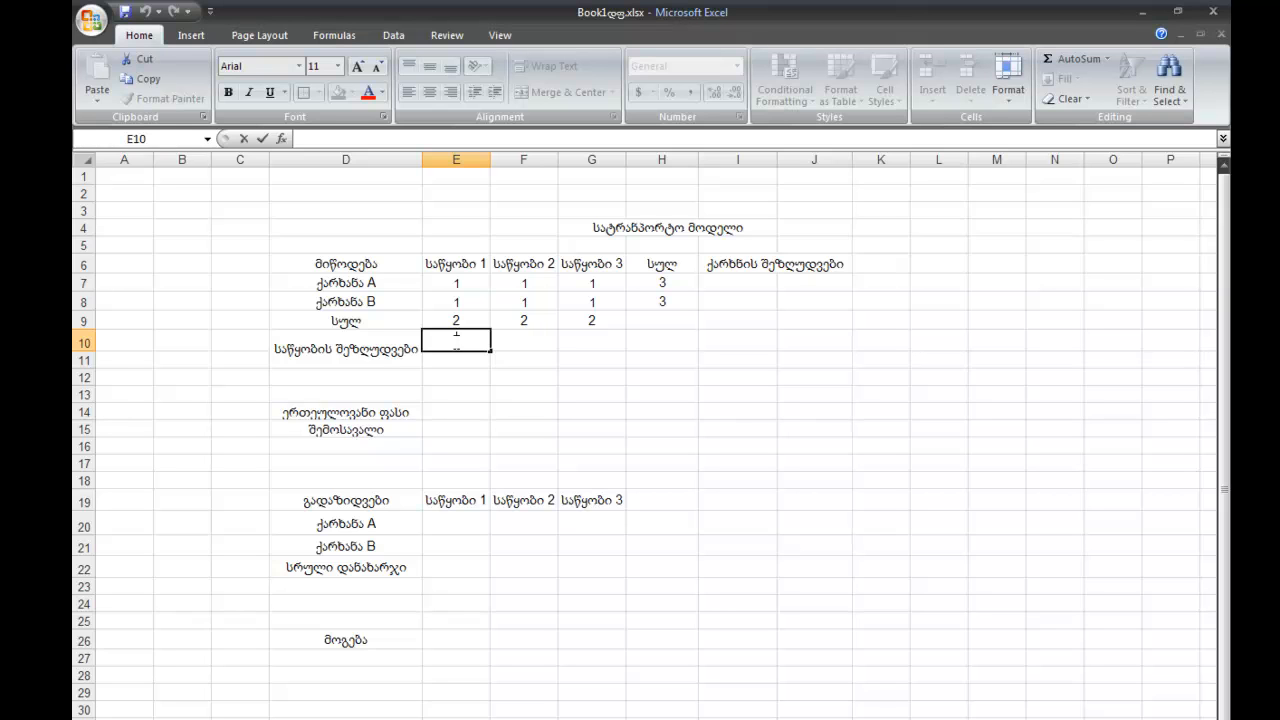
{"action": "type", "text": "<"}
{"action": "key", "text": "Tab"}
{"action": "type", "text": "<"}
{"action": "key", "text": "Tab"}
{"action": "type", "text": "<"}
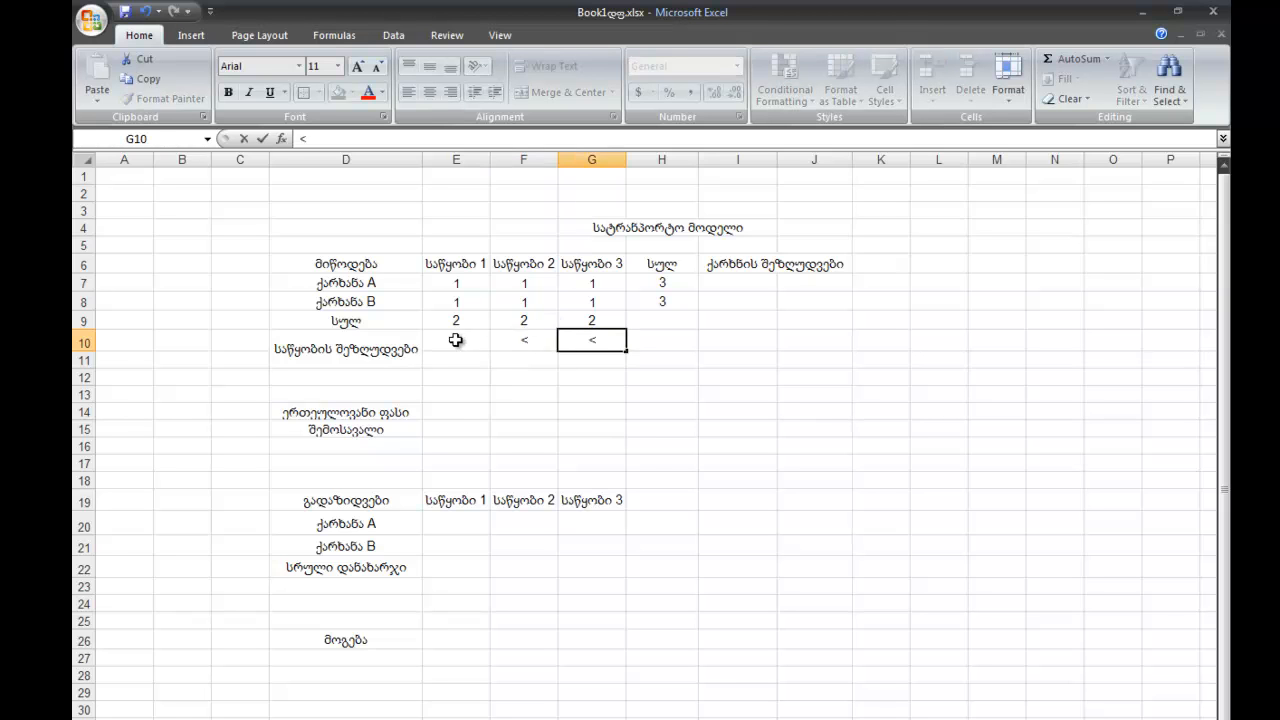
{"action": "left_click_drag", "start_coordinate": [457, 341], "coordinate": [573, 340]}
{"action": "left_click", "coordinate": [269, 92]}
Step: Enter the warehouse capacity limits from Sheet1 below the less-than-or-equal signs on Sheet2: 150 in E11, 200 in F11 and 350 in G11
{"action": "double_click", "coordinate": [458, 360]}
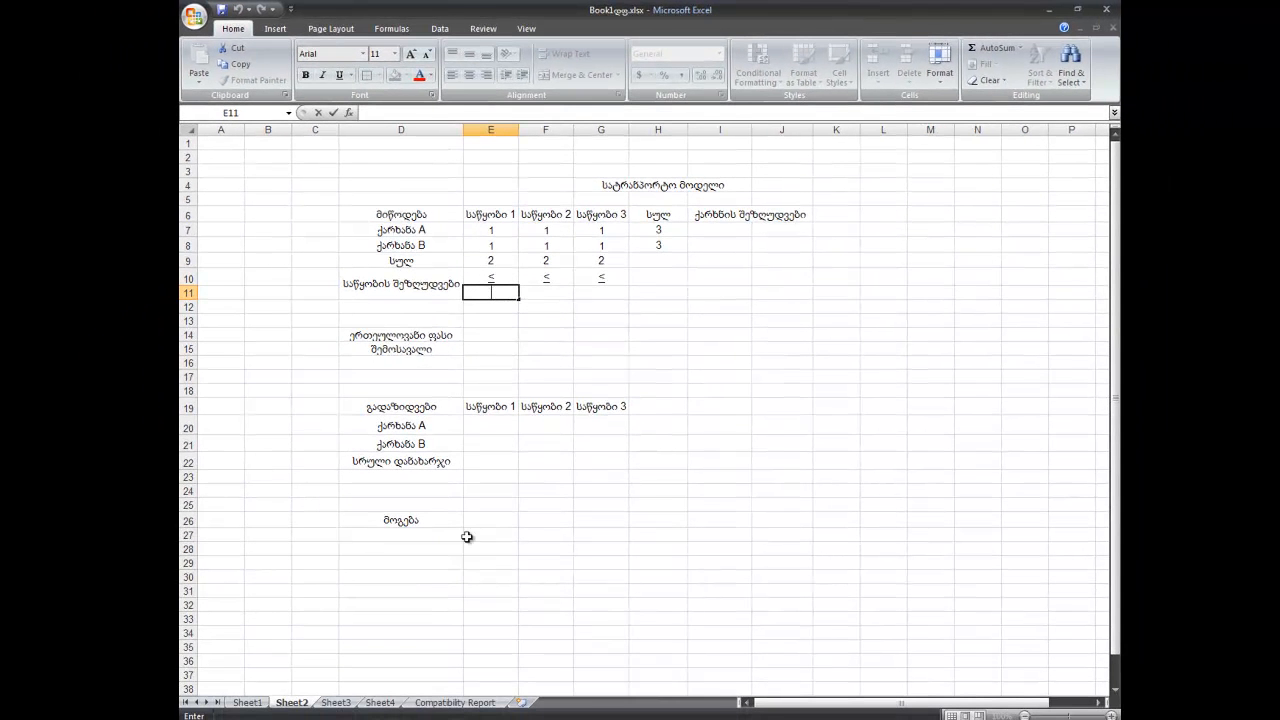
{"action": "left_click", "coordinate": [254, 706]}
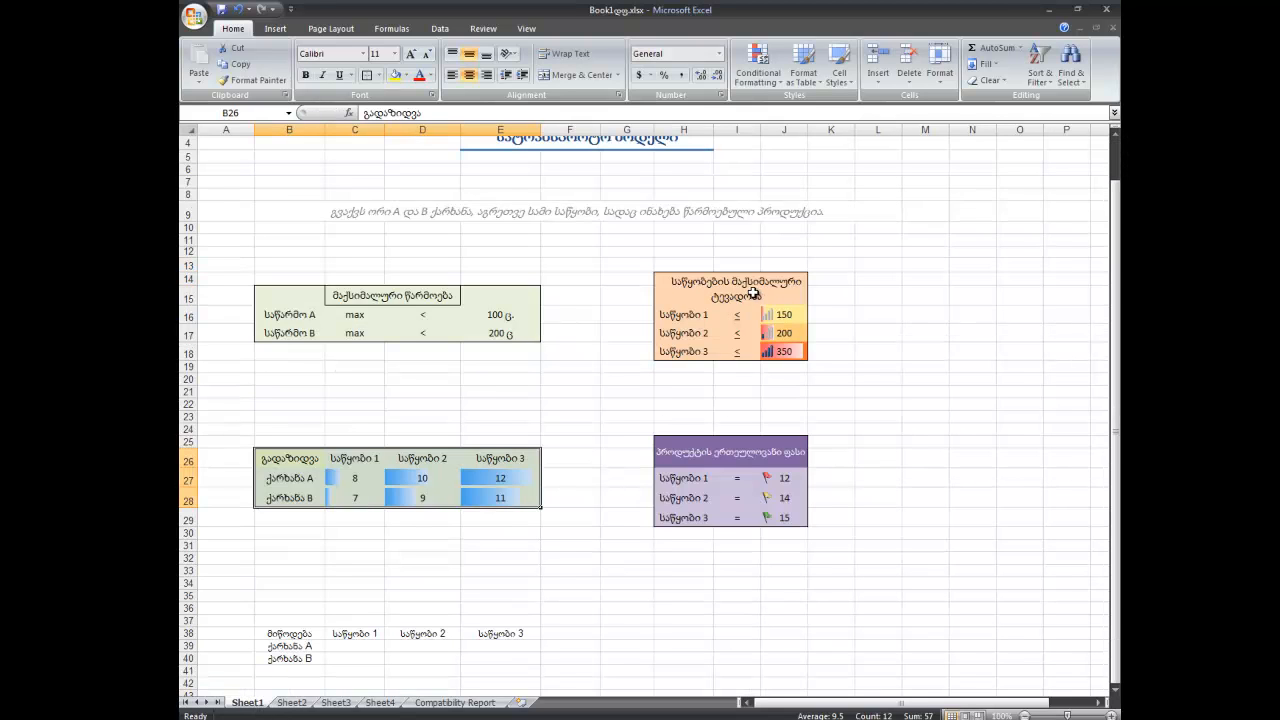
{"action": "left_click", "coordinate": [292, 702]}
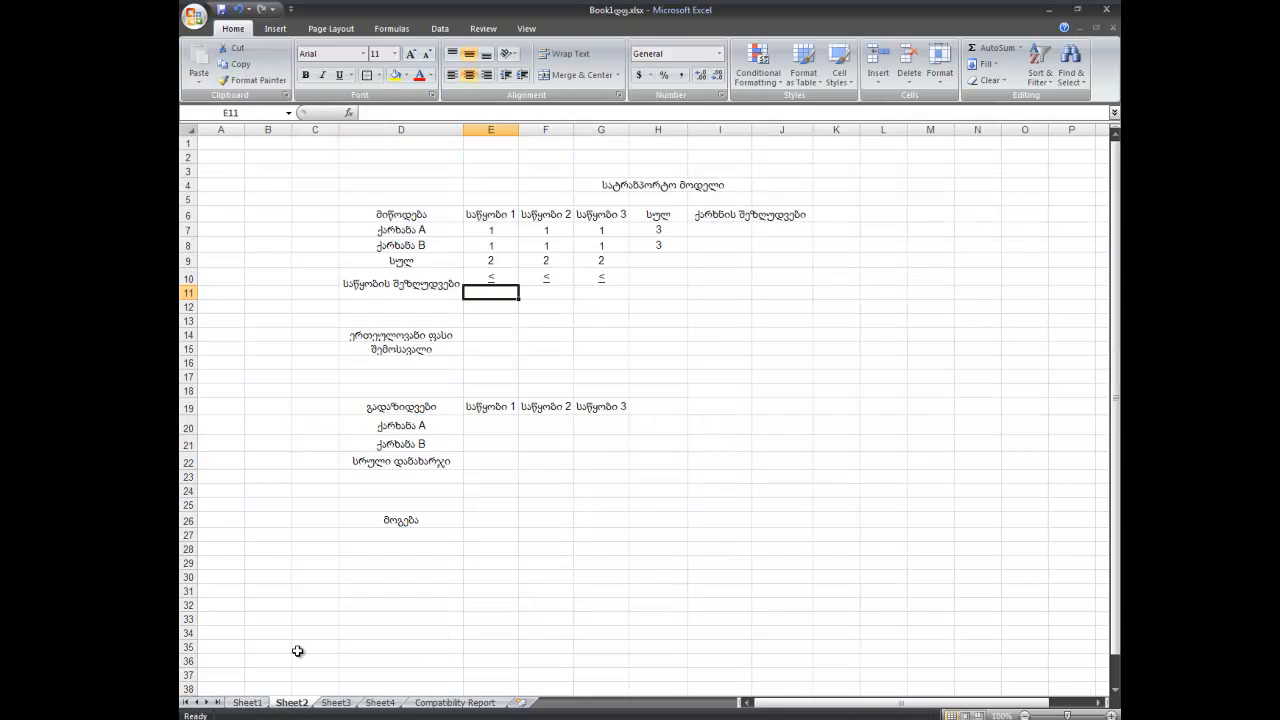
{"action": "left_click", "coordinate": [492, 262]}
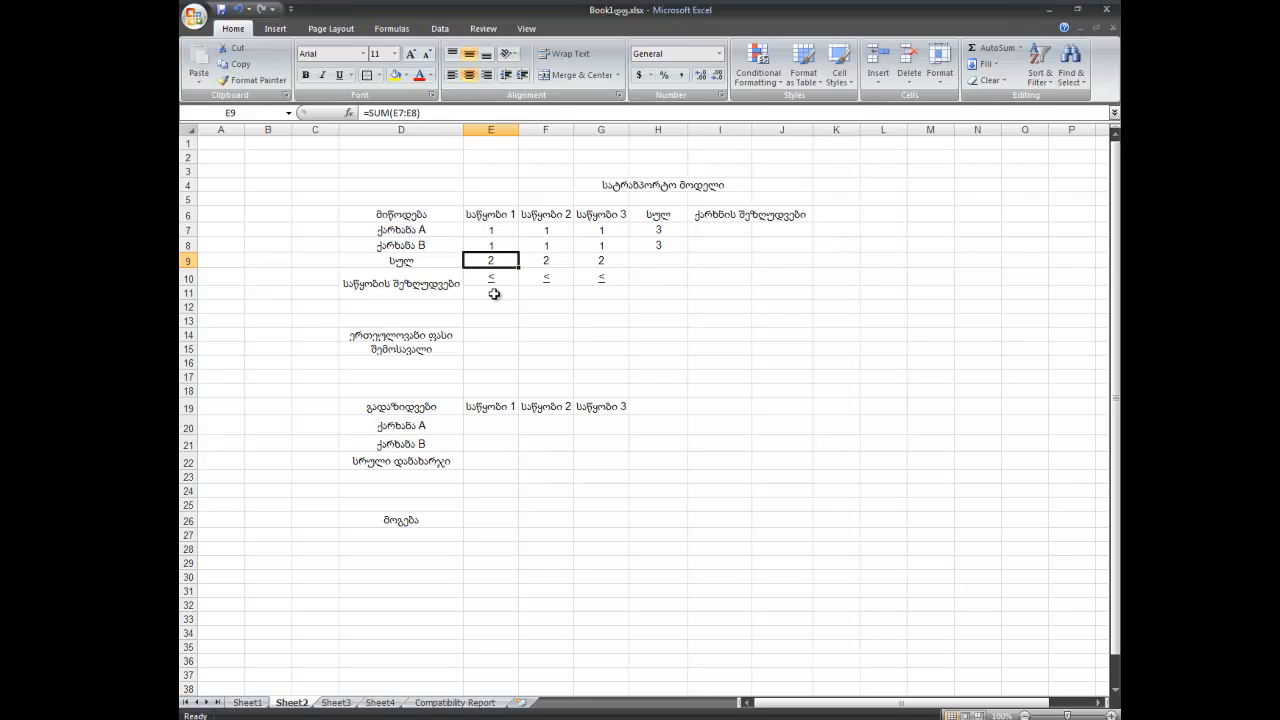
{"action": "left_click", "coordinate": [494, 293]}
{"action": "type", "text": "00"}
{"action": "key", "text": "Tab"}
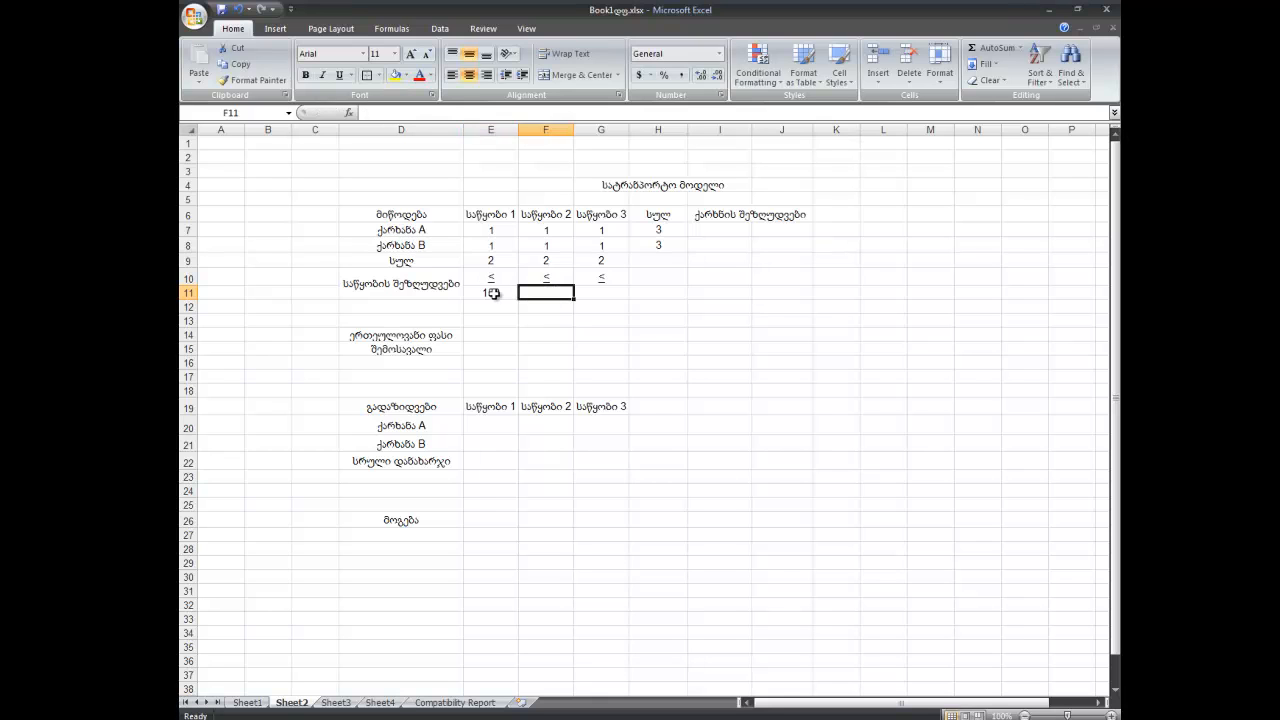
{"action": "type", "text": "200"}
{"action": "key", "text": "Tab"}
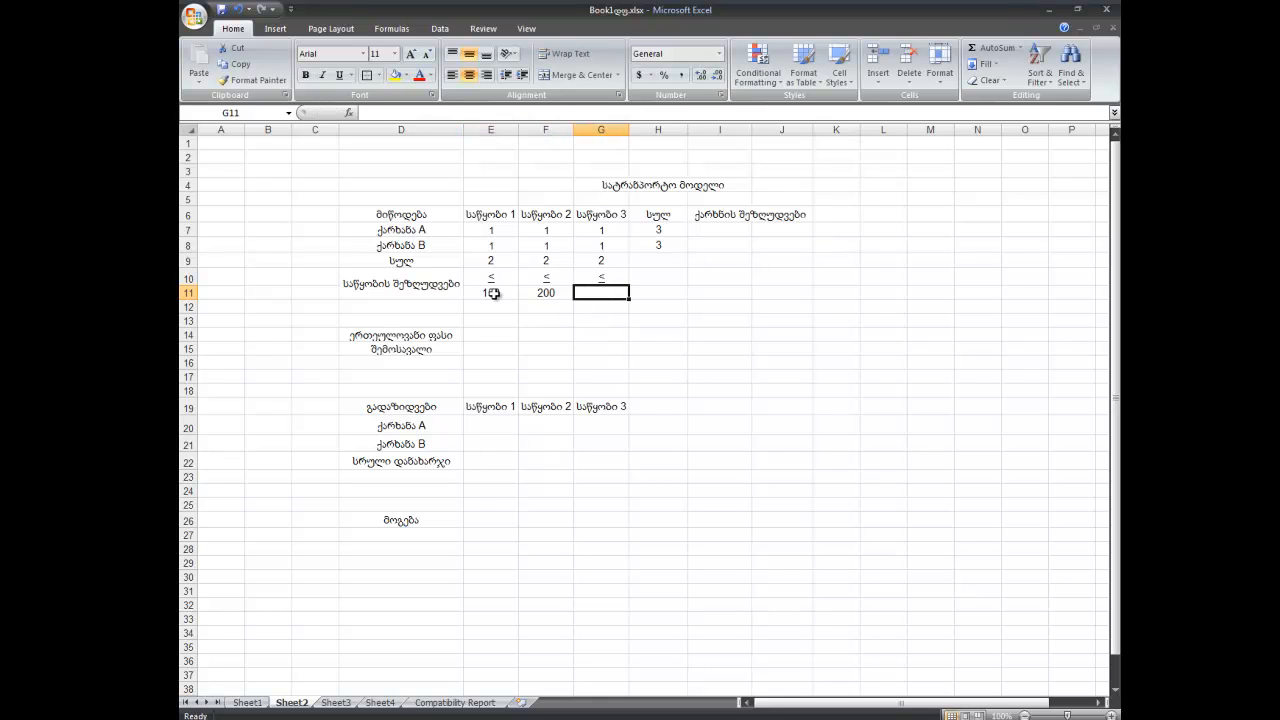
{"action": "type", "text": "350"}
{"action": "left_click", "coordinate": [714, 320]}
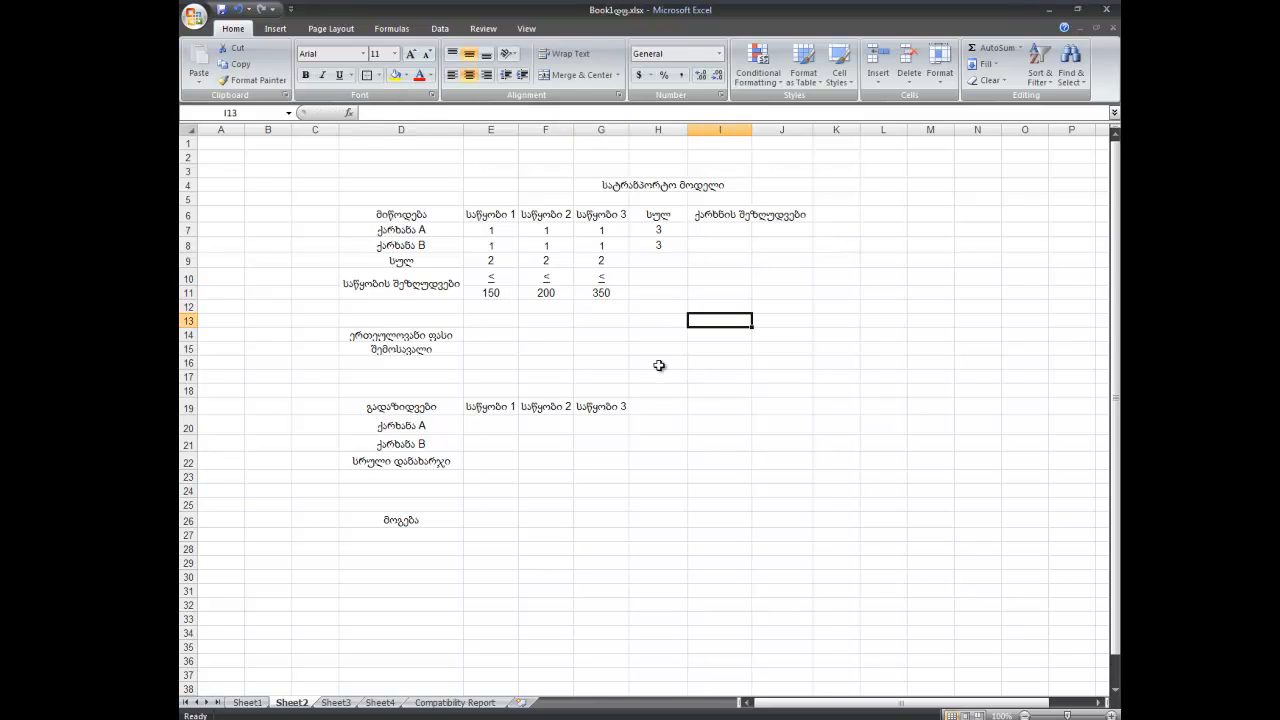
Step: Enter "<" in I7 and I8 for the factory constraints and underline both signs so they read as less-than-or-equal
{"action": "left_click", "coordinate": [700, 228]}
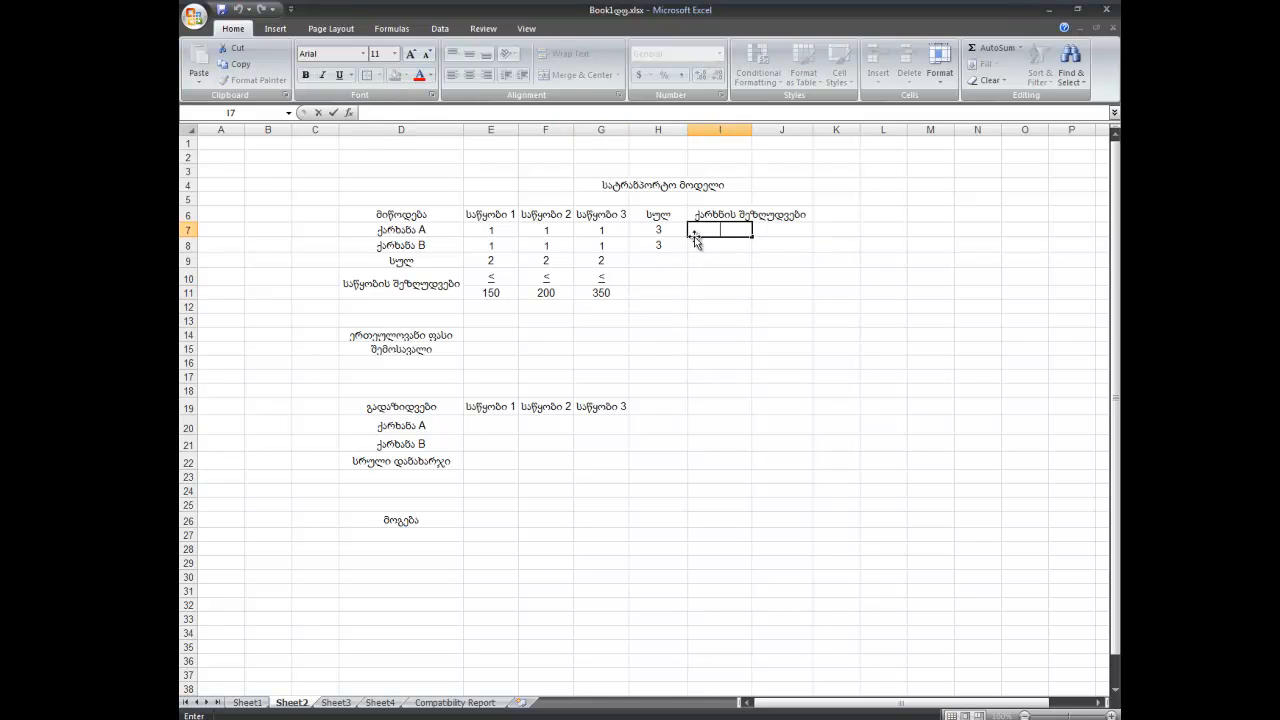
{"action": "key", "text": "Return"}
{"action": "type", "text": "<"}
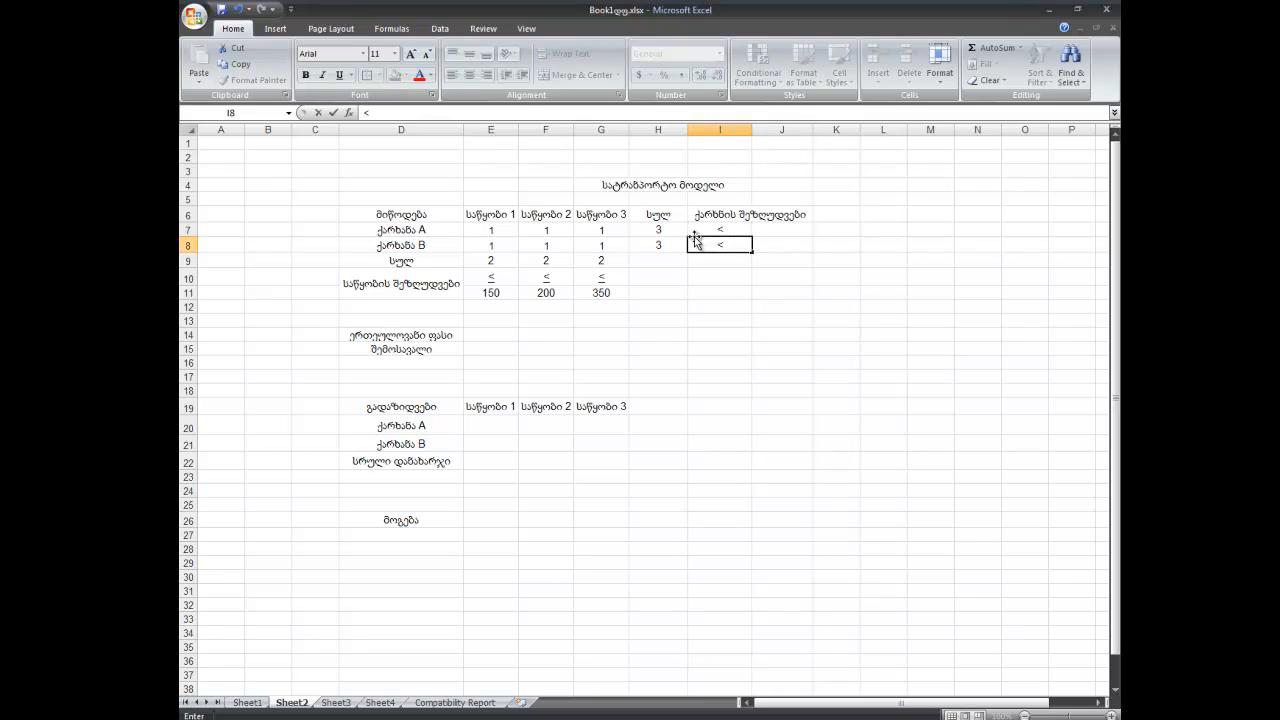
{"action": "left_click", "coordinate": [731, 318]}
{"action": "left_click_drag", "start_coordinate": [714, 228], "coordinate": [714, 245]}
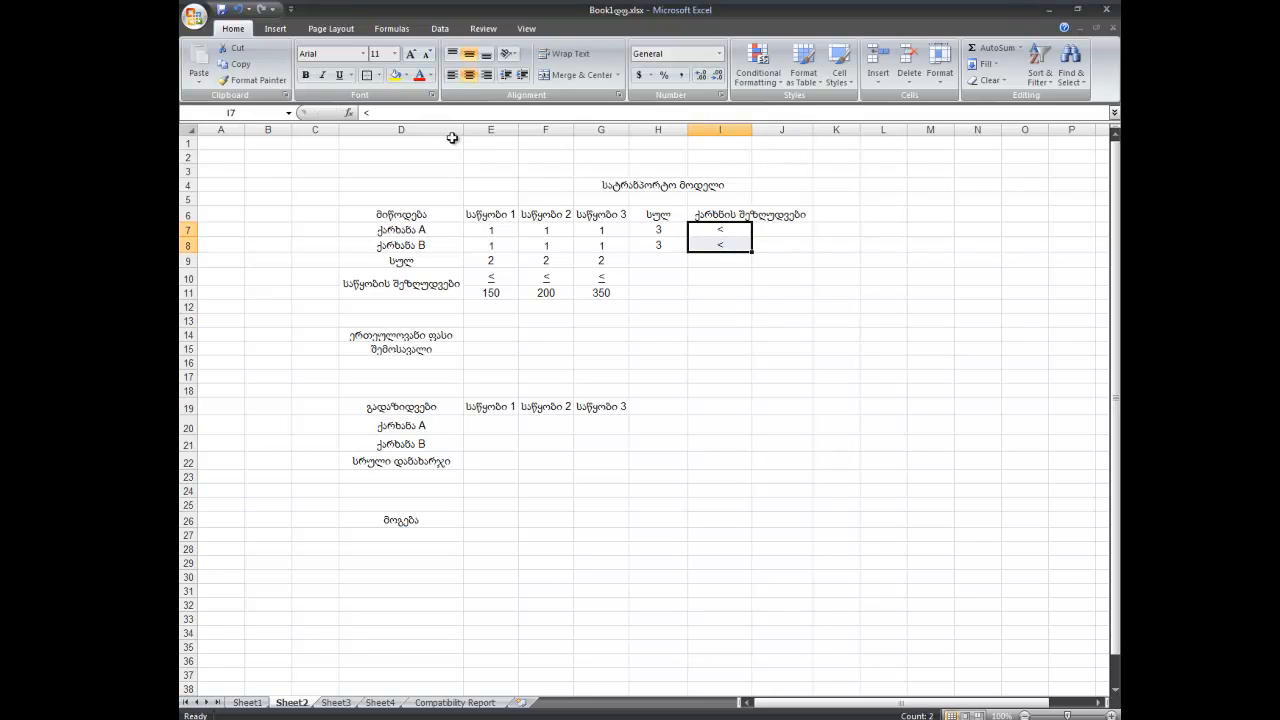
{"action": "left_click", "coordinate": [339, 75]}
Step: Look up the factories' maximum production on Sheet1 and enter the limits on Sheet2: 100 in J7 and 200 in J8
{"action": "left_click", "coordinate": [248, 702]}
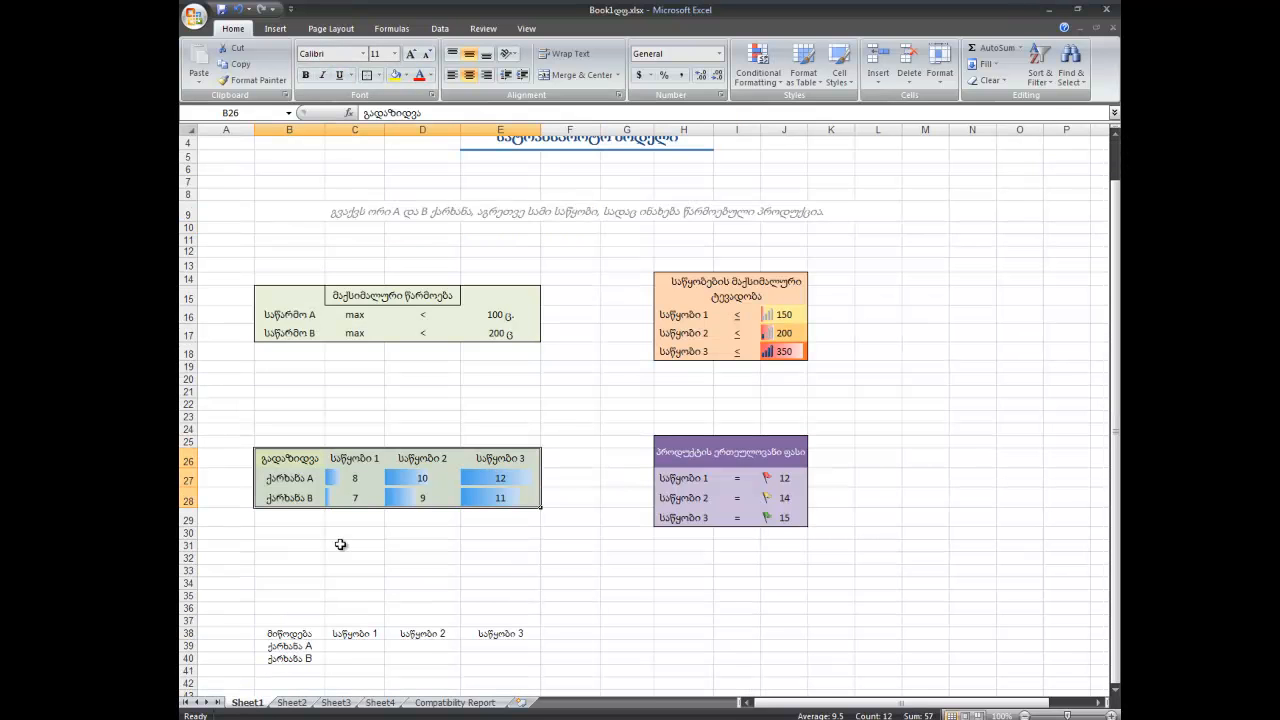
{"action": "left_click", "coordinate": [340, 330]}
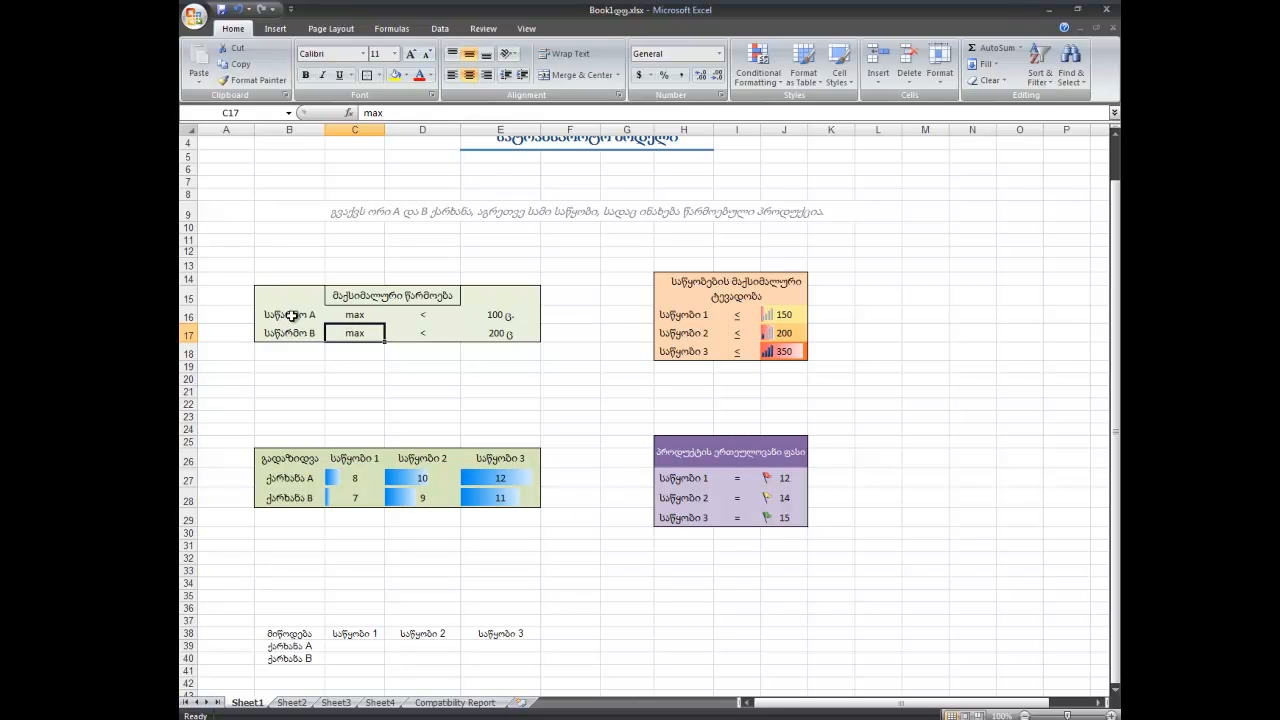
{"action": "left_click", "coordinate": [297, 315]}
{"action": "left_click", "coordinate": [350, 314]}
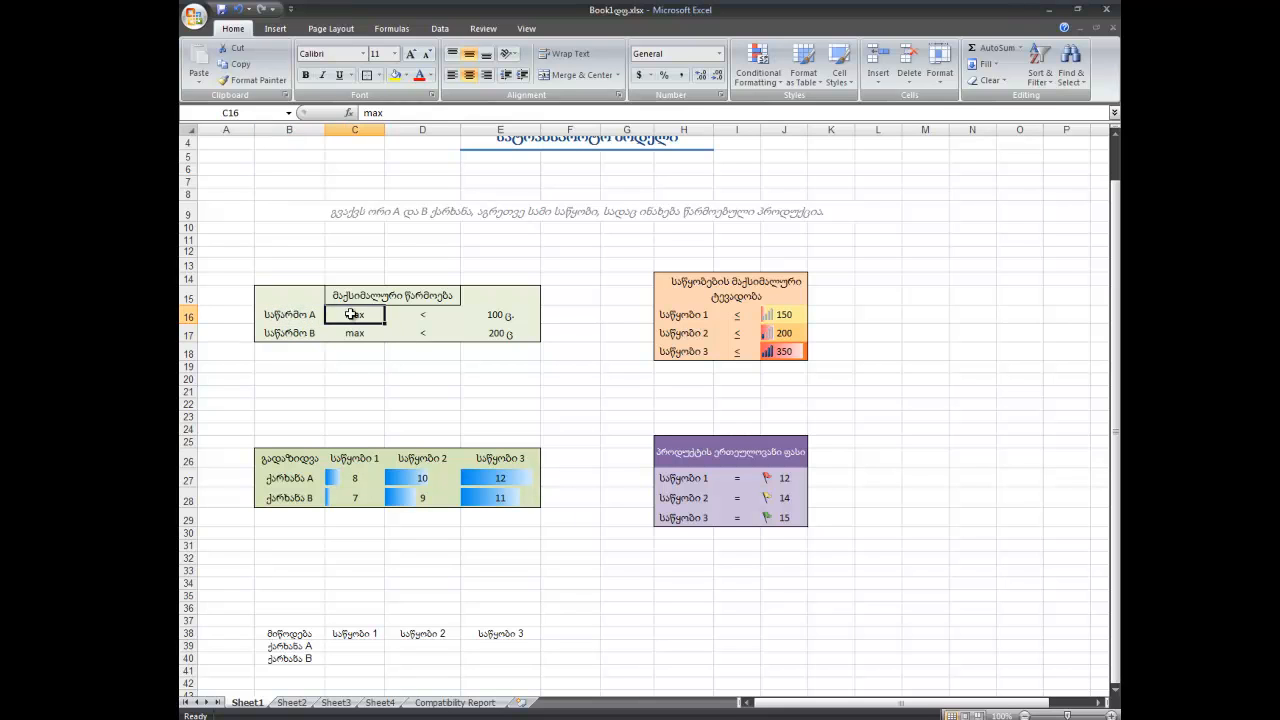
{"action": "left_click_drag", "start_coordinate": [298, 318], "coordinate": [431, 318]}
{"action": "left_click", "coordinate": [569, 321]}
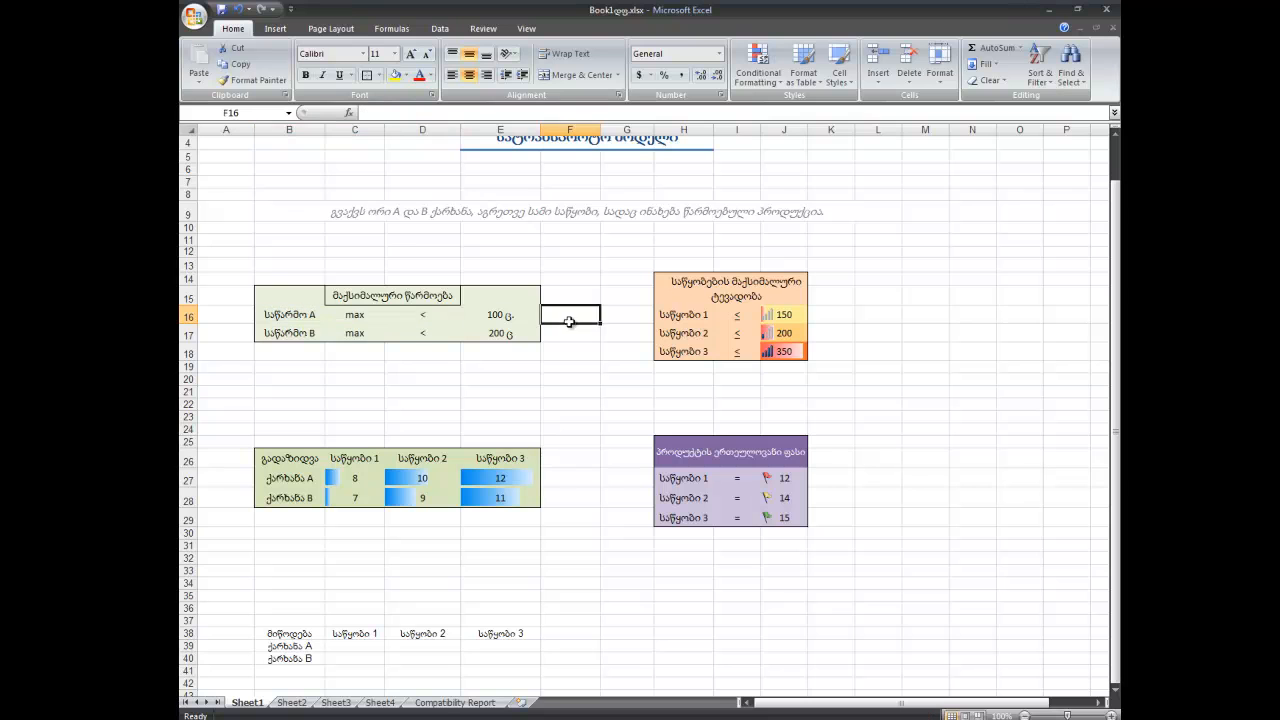
{"action": "left_click", "coordinate": [514, 321]}
{"action": "left_click", "coordinate": [510, 334]}
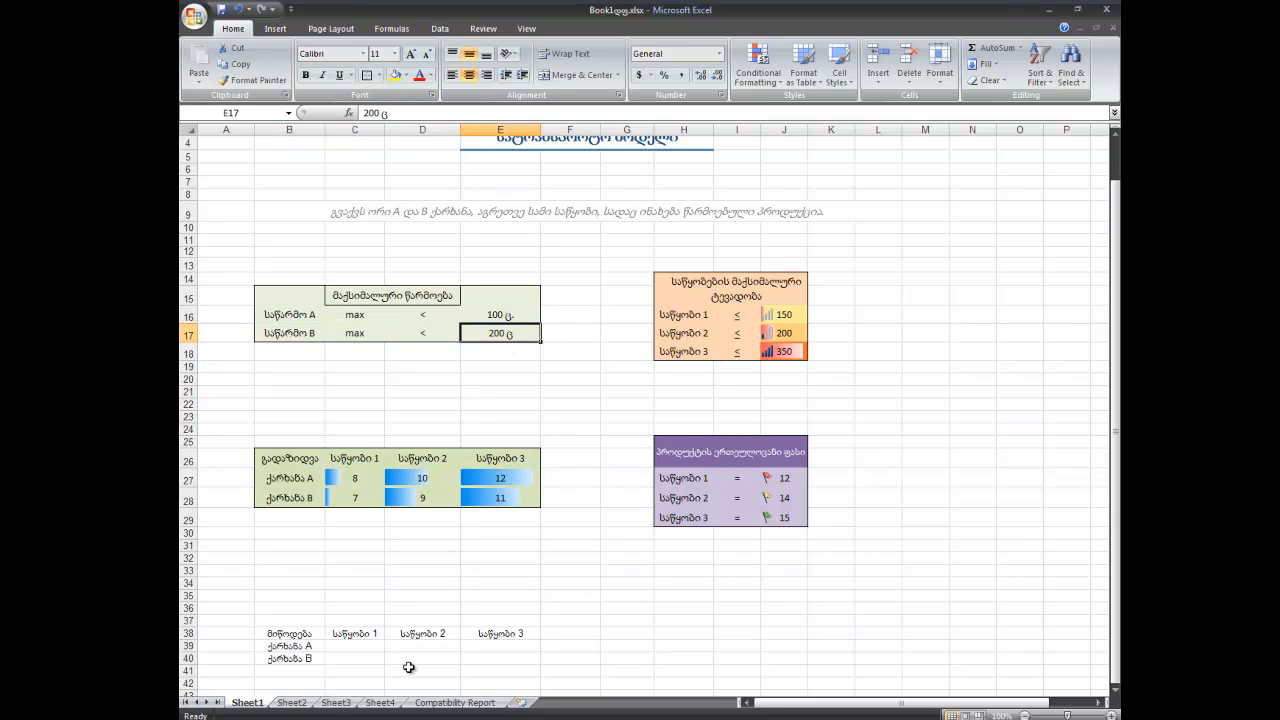
{"action": "left_click", "coordinate": [292, 703]}
{"action": "left_click", "coordinate": [783, 229]}
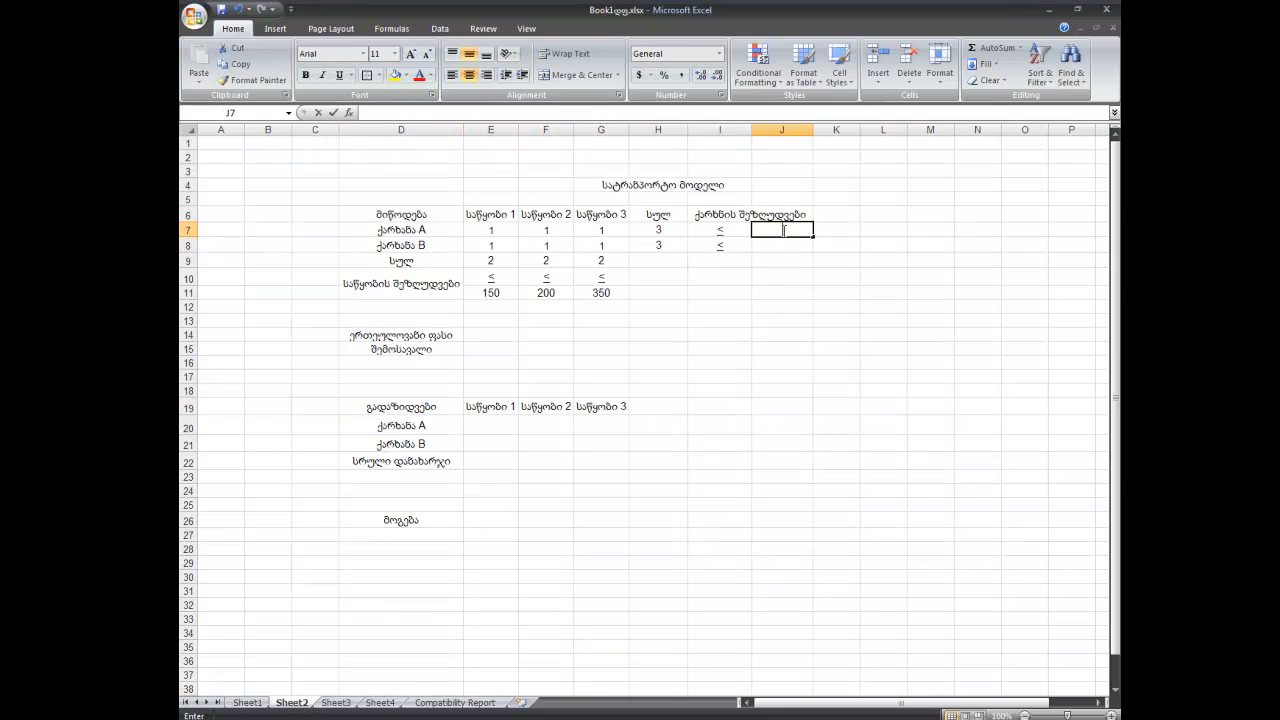
{"action": "key", "text": "Return"}
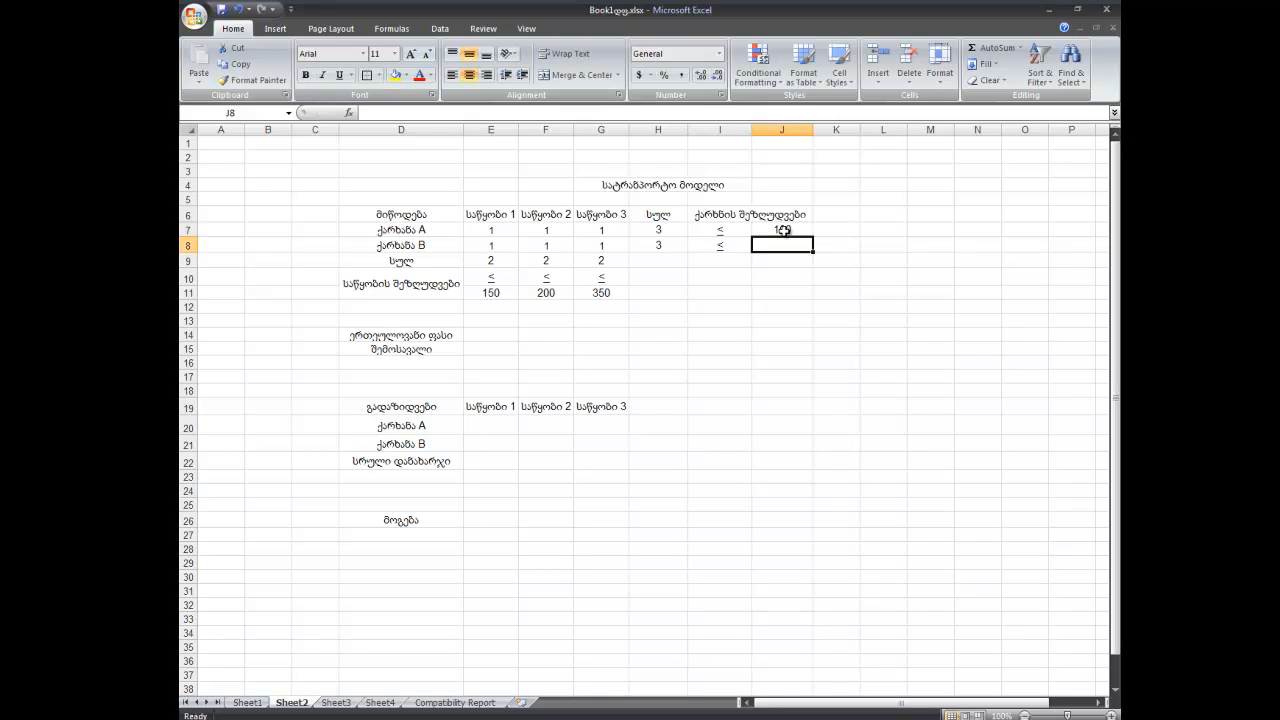
{"action": "type", "text": "200"}
{"action": "key", "text": "Return"}
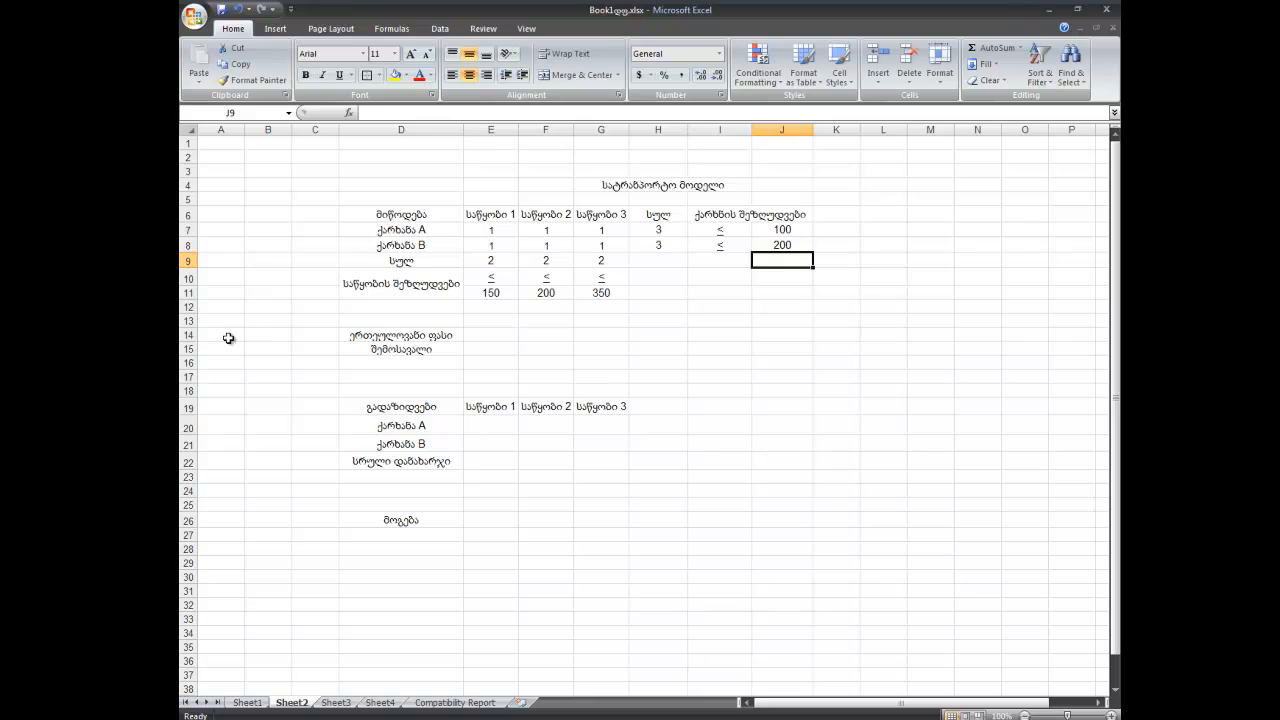
Step: Increase row 14's height to 17.25 and enter the unit prices from Sheet1: 12 in E14, 14 in F14 and 15 in G14
{"action": "left_click_drag", "start_coordinate": [195, 341], "coordinate": [195, 345]}
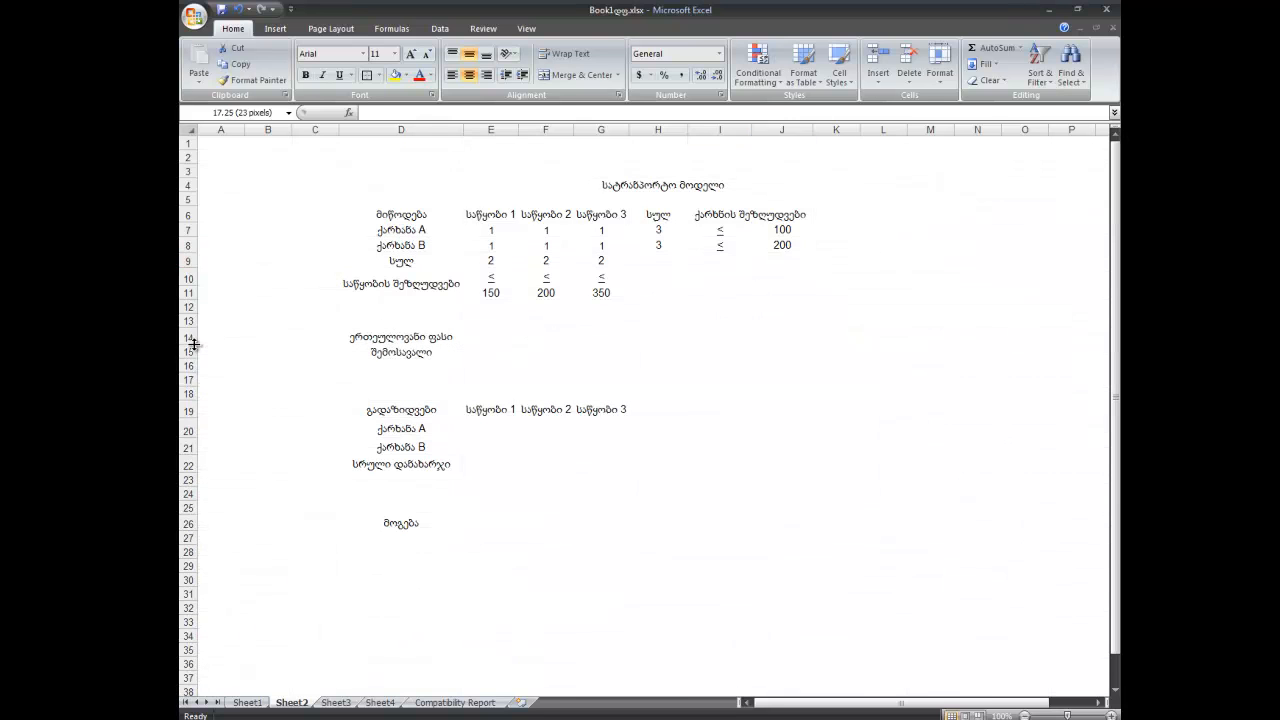
{"action": "left_click", "coordinate": [468, 350]}
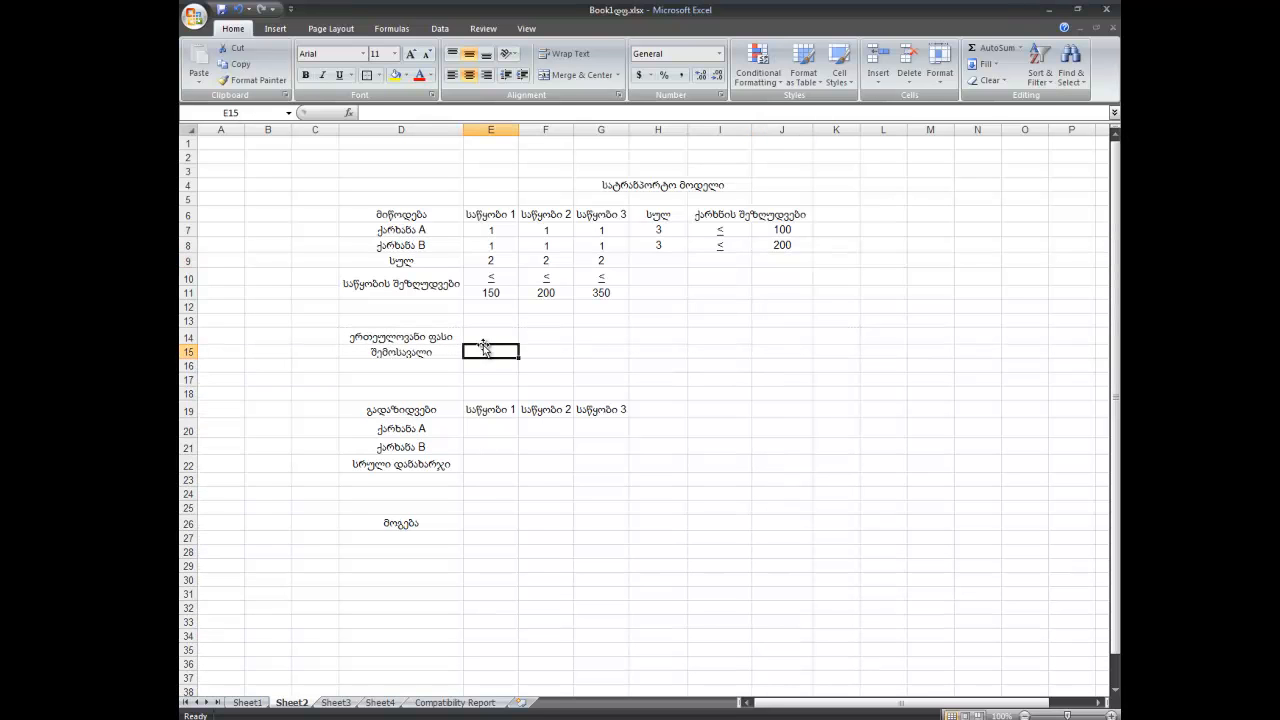
{"action": "left_click", "coordinate": [254, 705]}
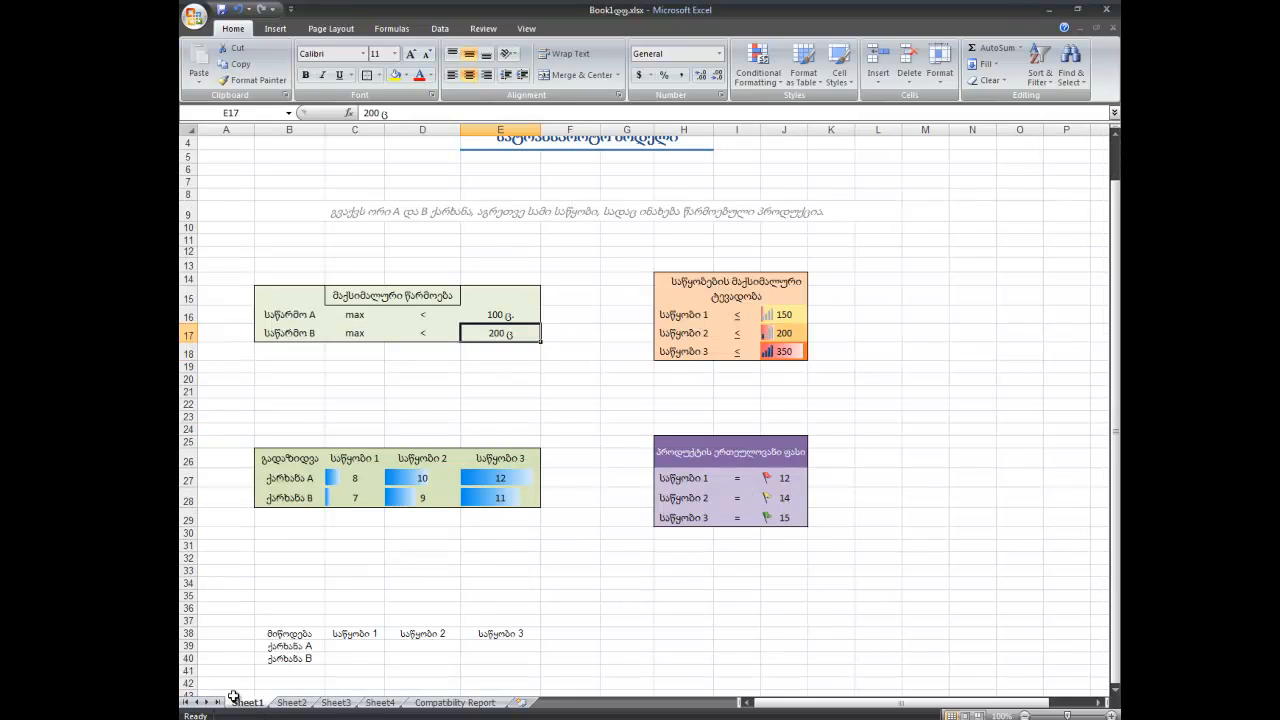
{"action": "left_click", "coordinate": [291, 704]}
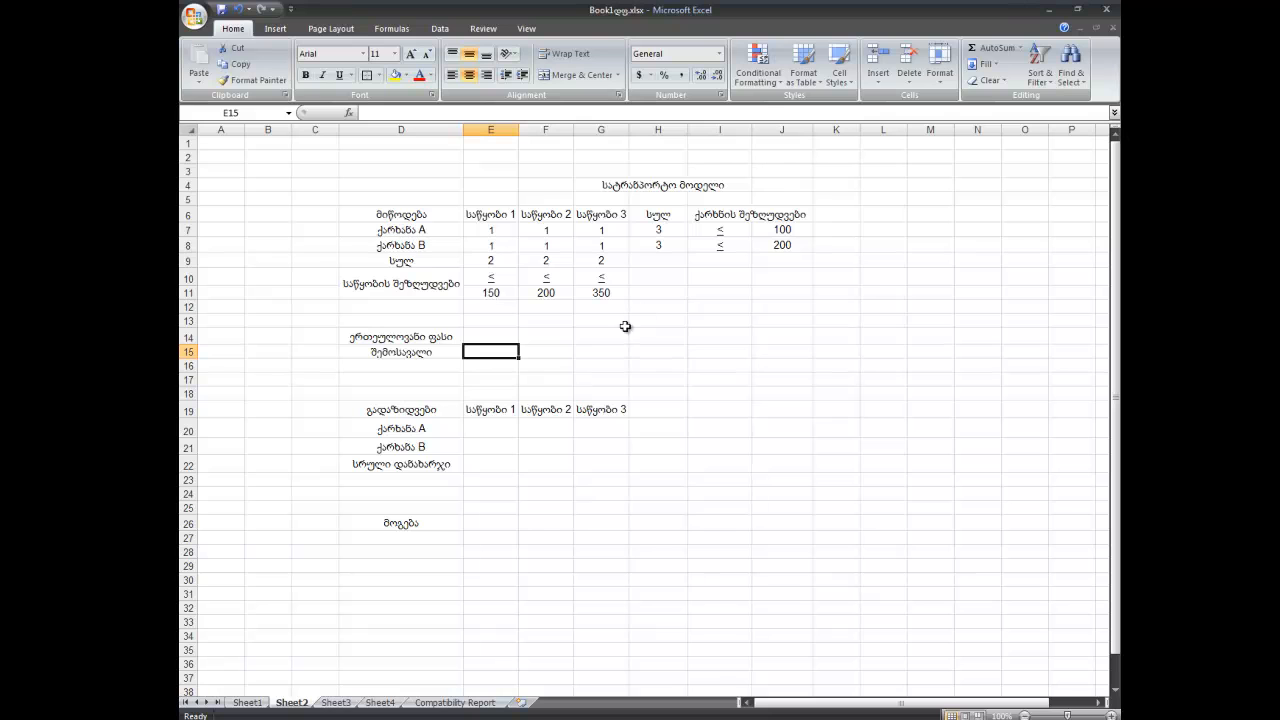
{"action": "left_click", "coordinate": [493, 335]}
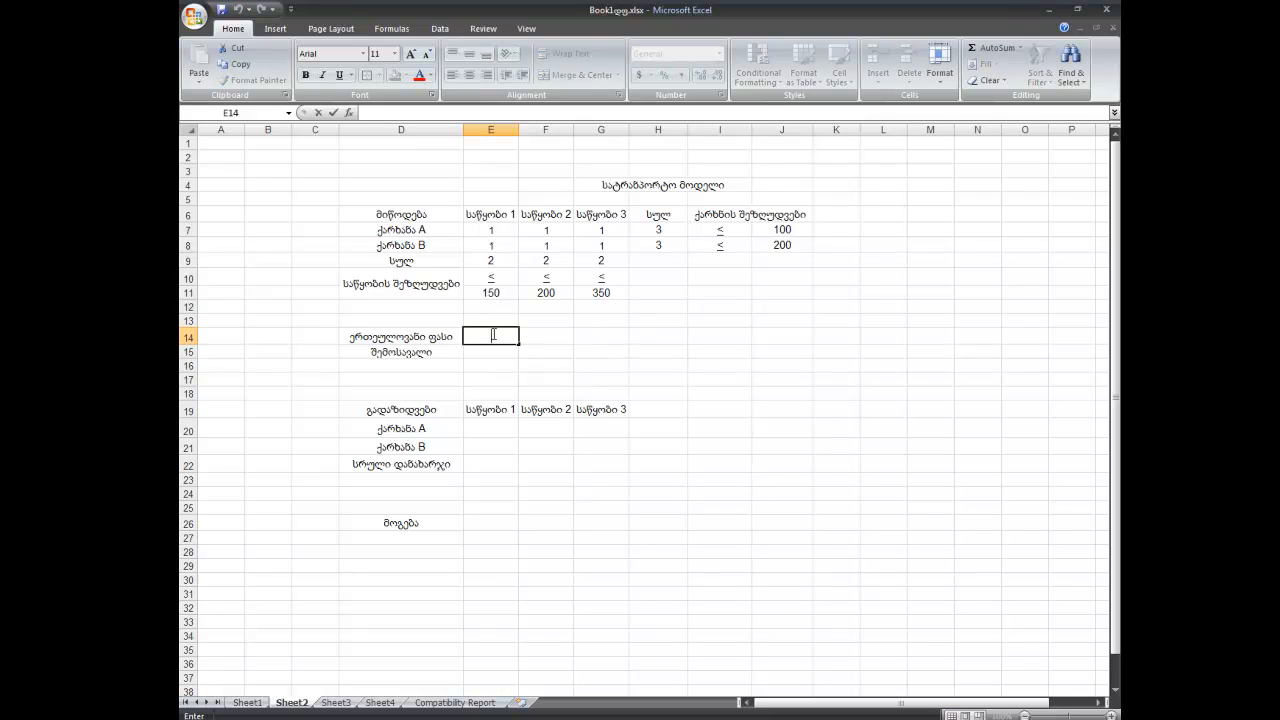
{"action": "type", "text": "12"}
{"action": "key", "text": "Tab"}
{"action": "type", "text": "14"}
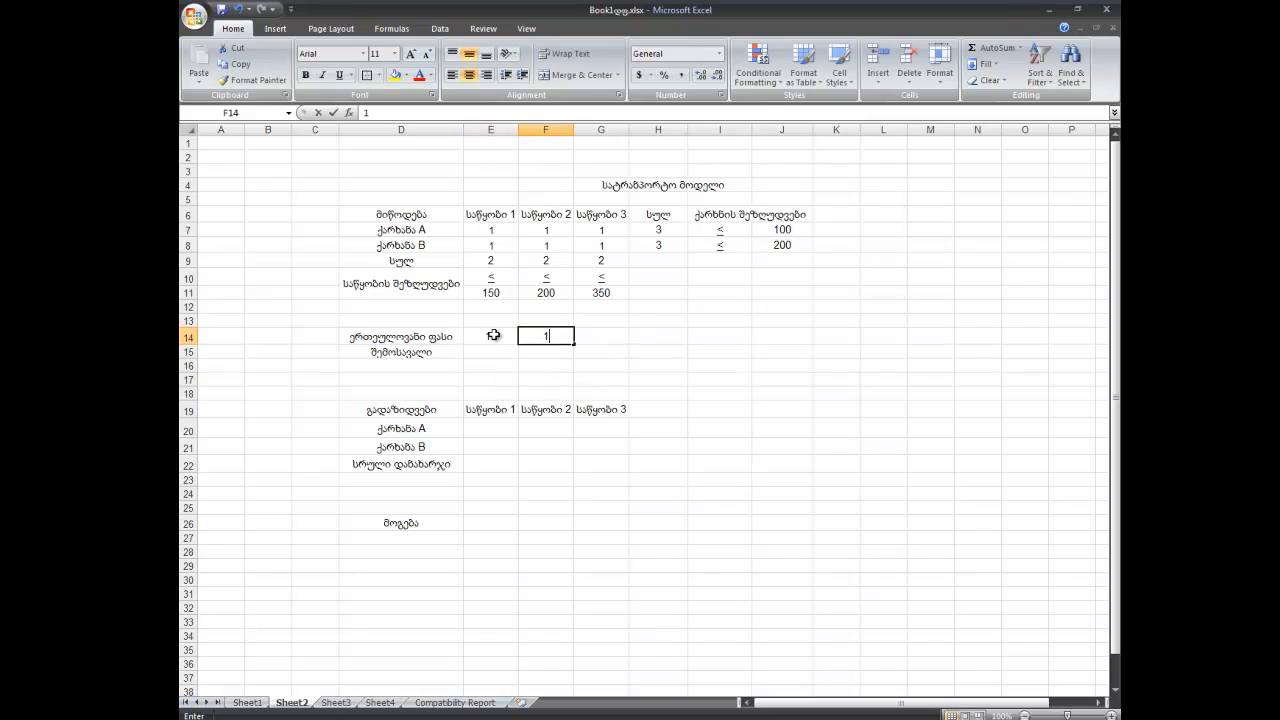
{"action": "key", "text": "Tab"}
{"action": "type", "text": "15"}
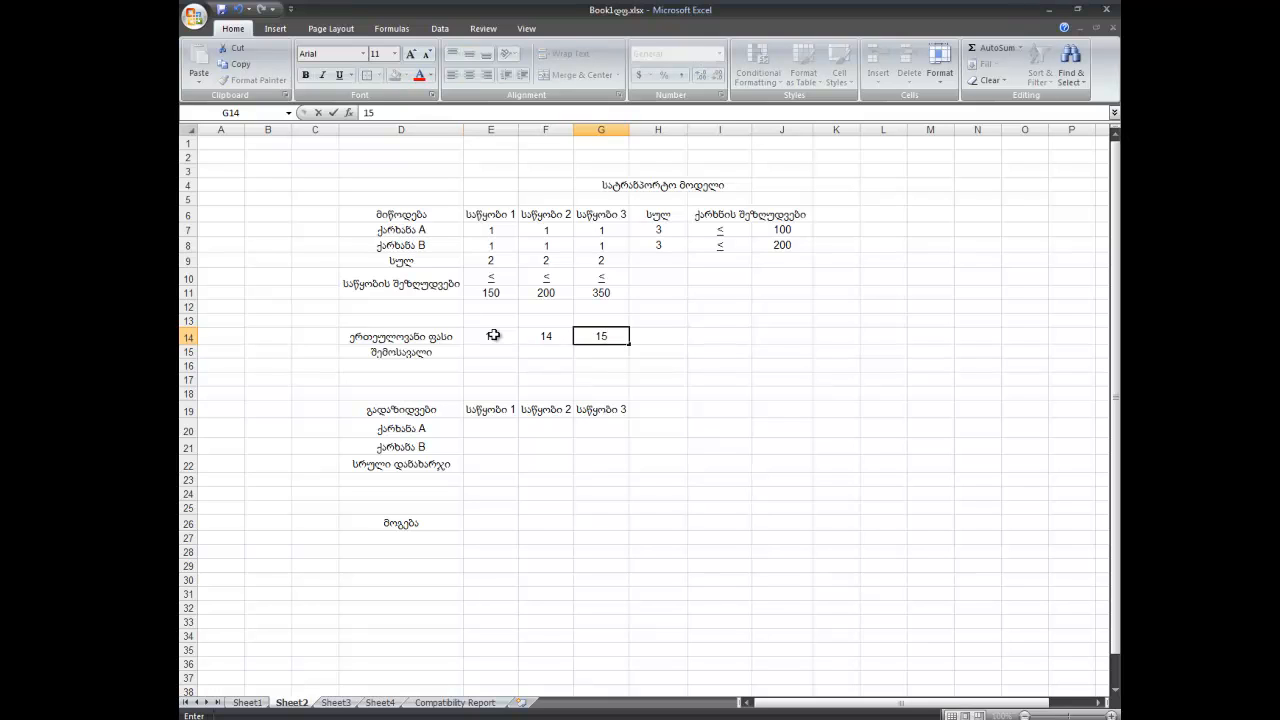
{"action": "key", "text": "Return"}
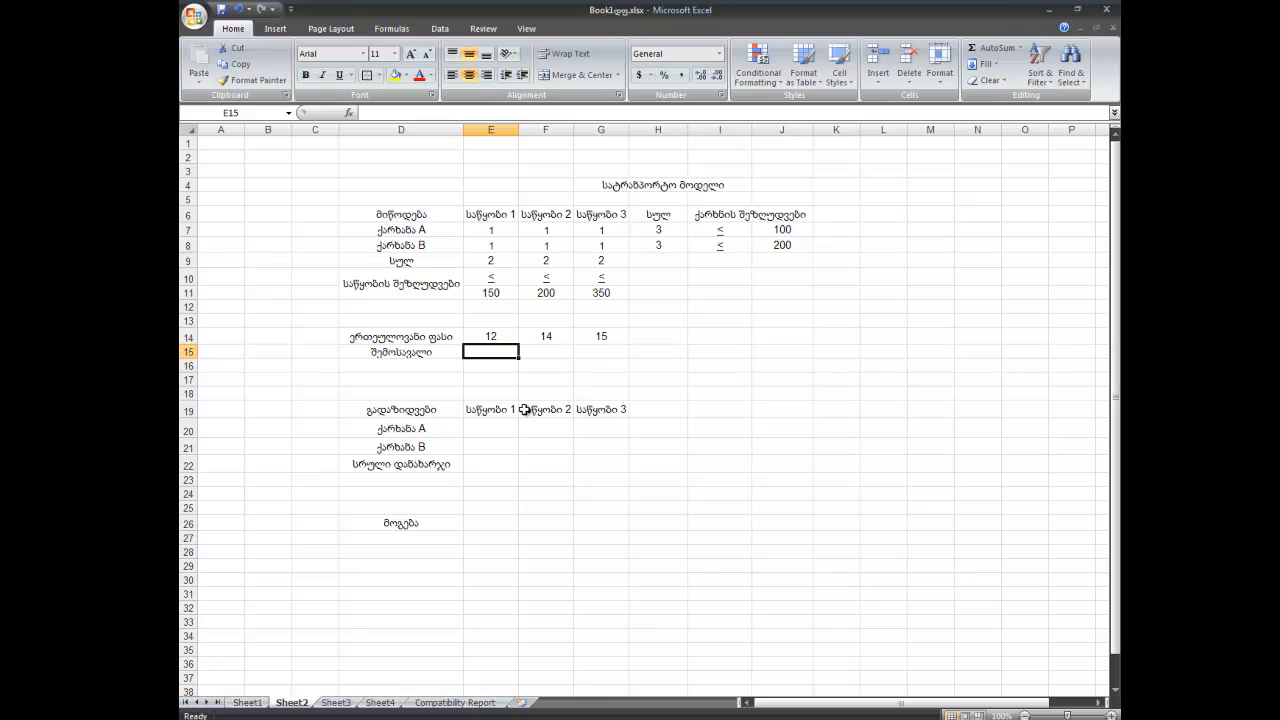
{"action": "left_click_drag", "start_coordinate": [493, 262], "coordinate": [597, 263]}
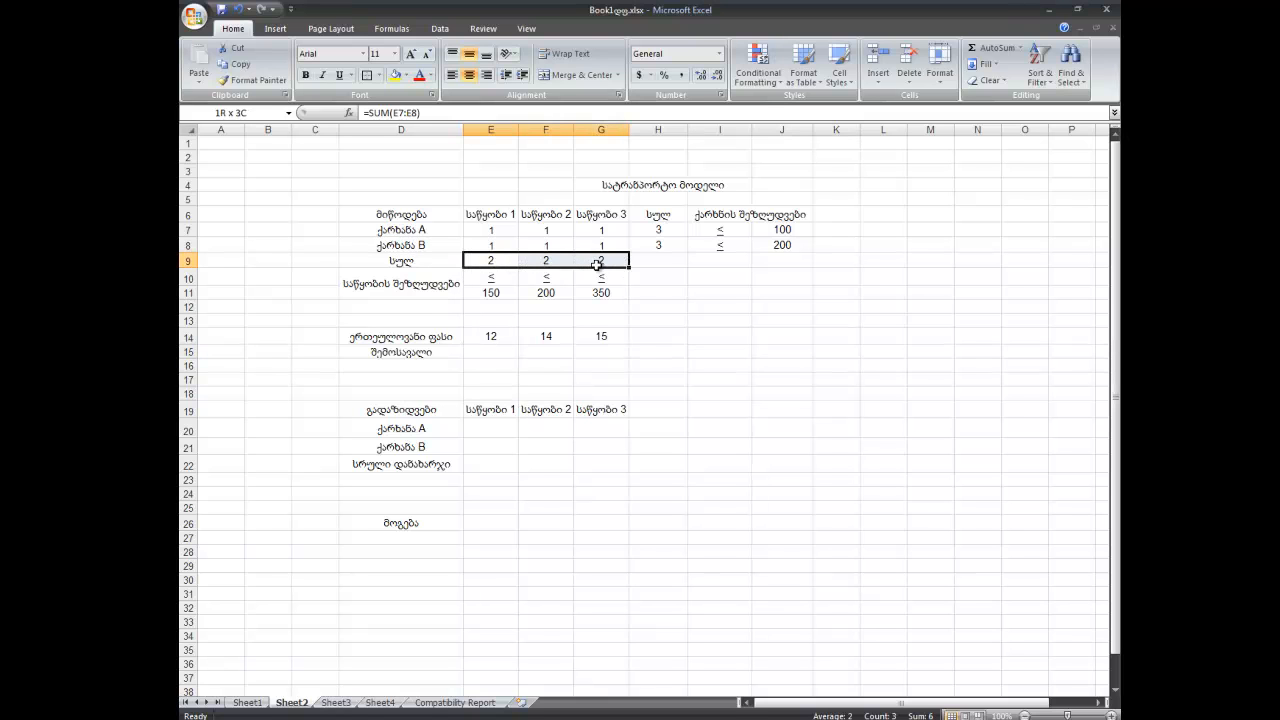
{"action": "left_click", "coordinate": [476, 337]}
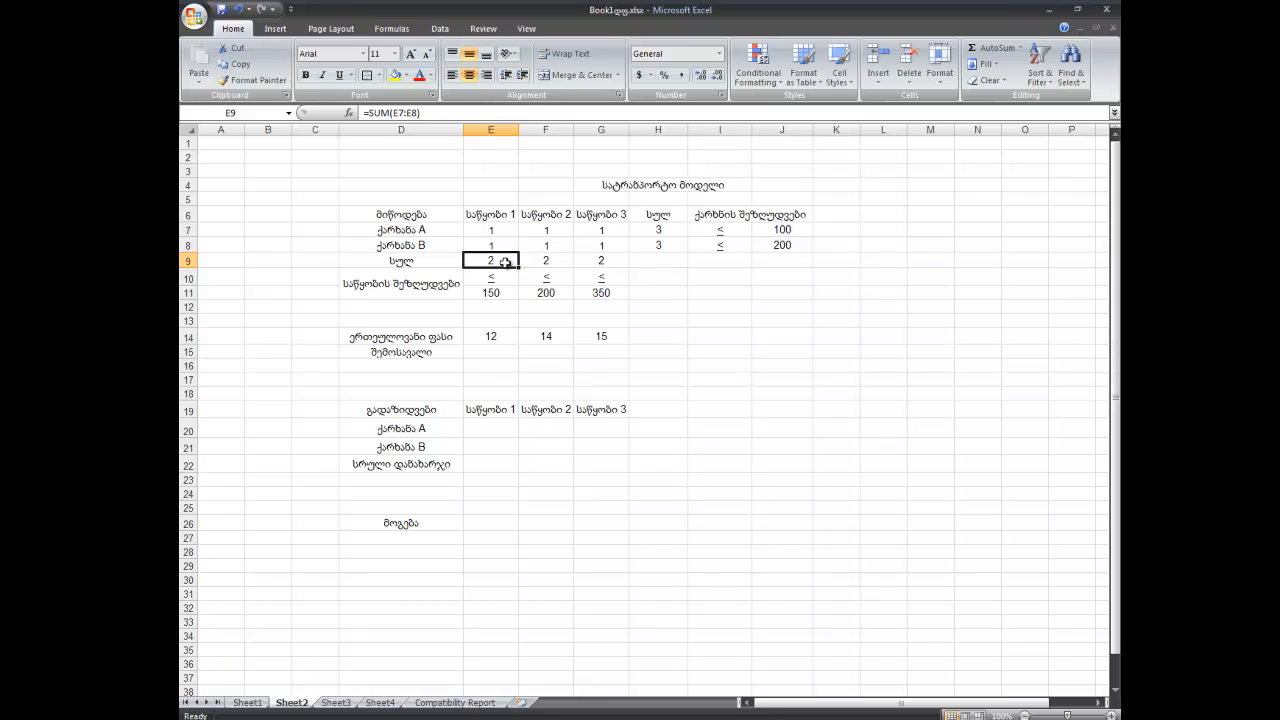
{"action": "left_click", "coordinate": [794, 320]}
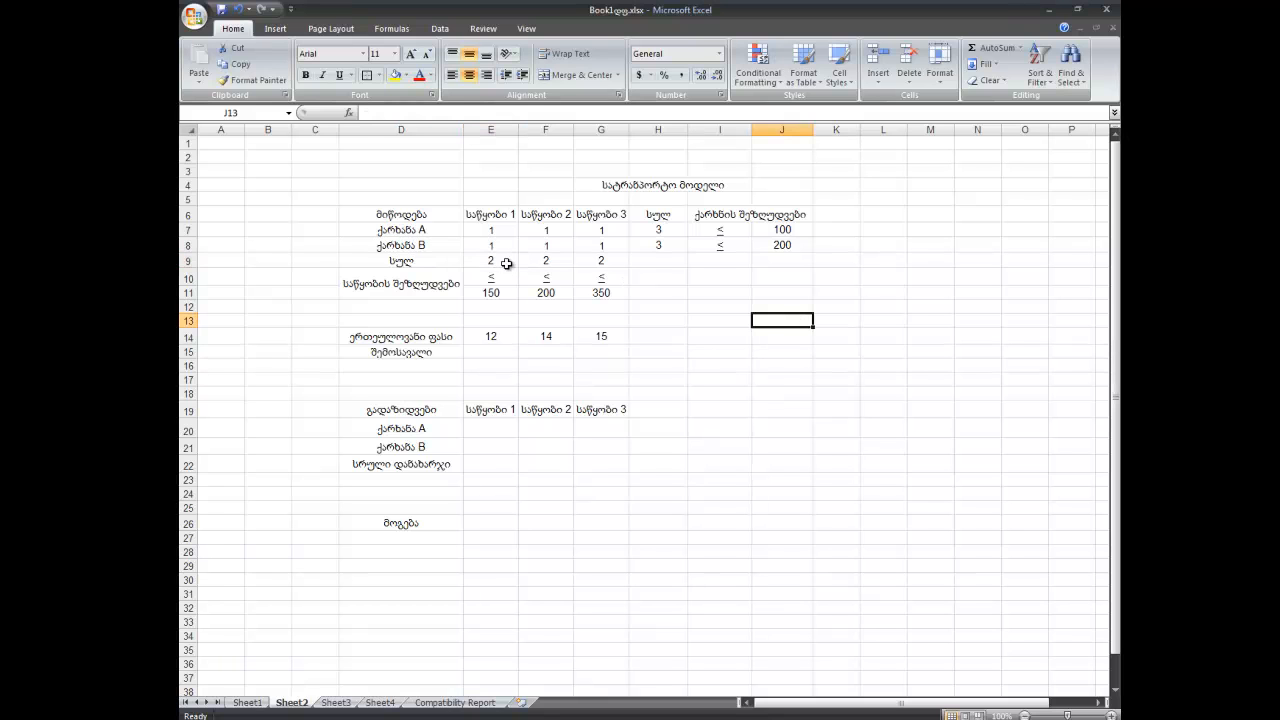
{"action": "left_click", "coordinate": [507, 263]}
{"action": "left_click", "coordinate": [505, 333]}
Step: Calculate warehouse 1's revenue in E15 with =E9*E14 and fill the formula across to G15
{"action": "left_click", "coordinate": [494, 351]}
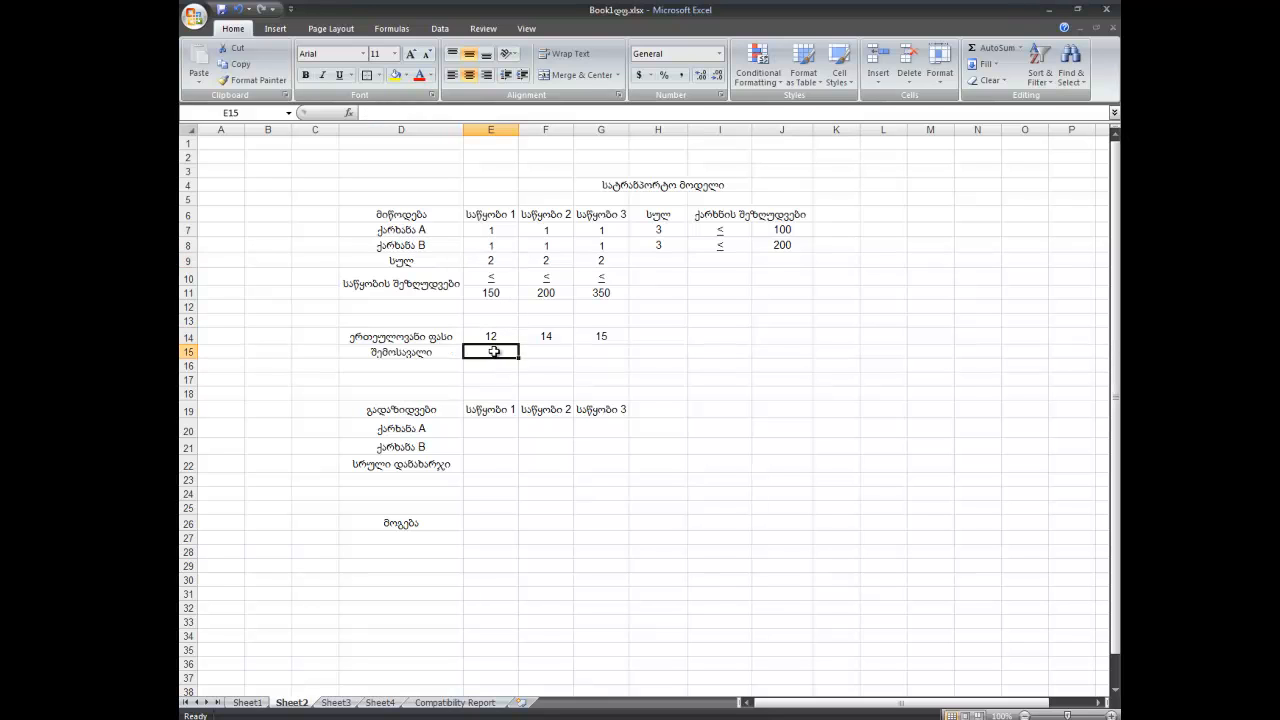
{"action": "type", "text": "="}
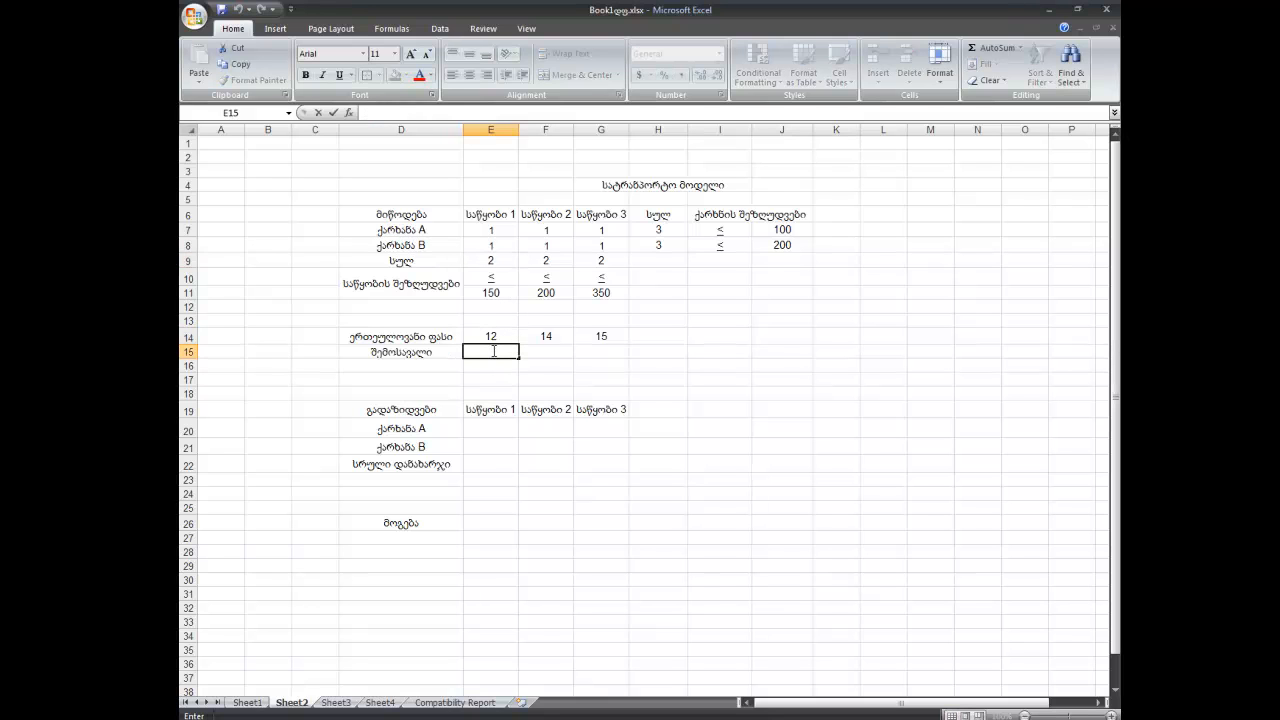
{"action": "type", "text": "="}
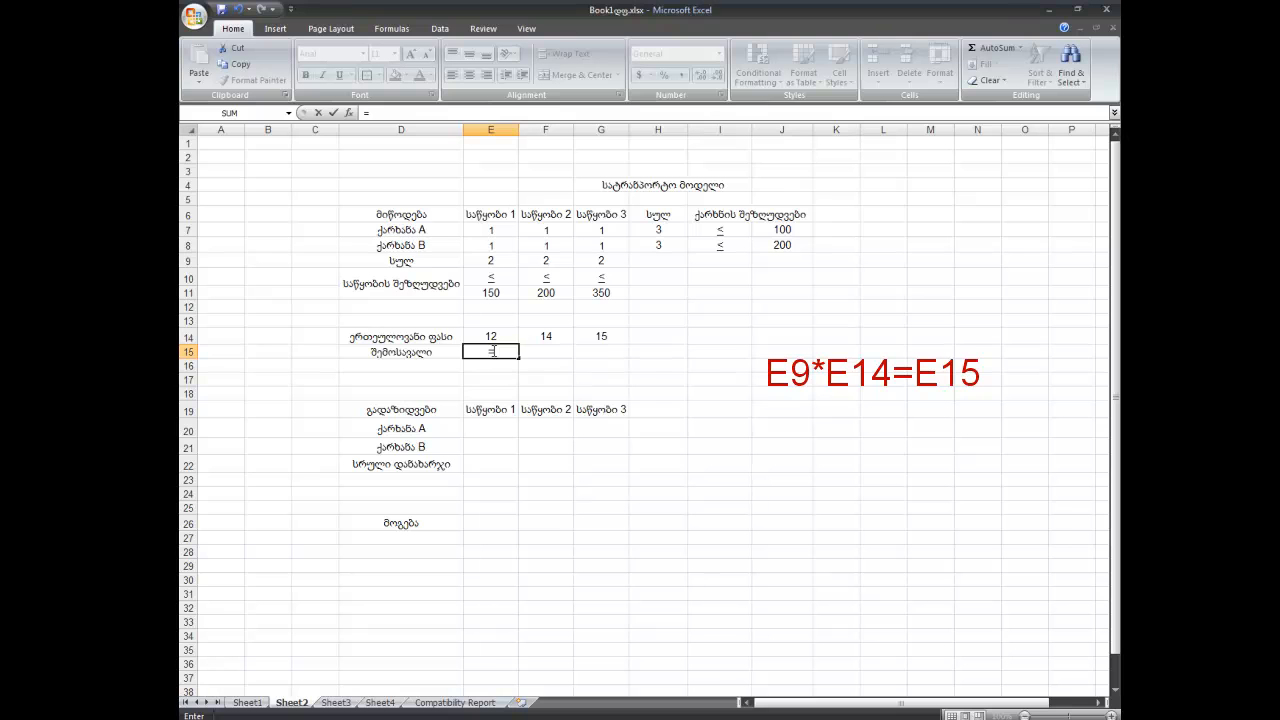
{"action": "left_click", "coordinate": [505, 259]}
{"action": "type", "text": "*"}
{"action": "left_click", "coordinate": [494, 335]}
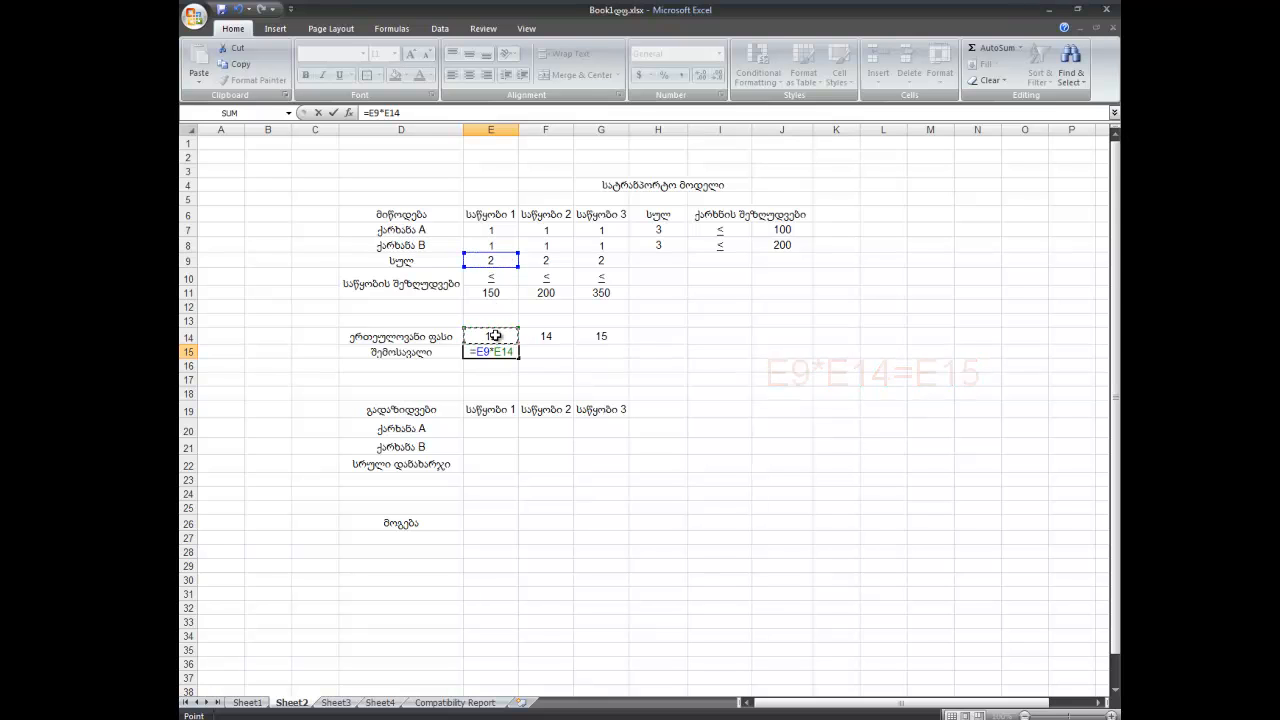
{"action": "key", "text": "Return"}
{"action": "left_click", "coordinate": [510, 352]}
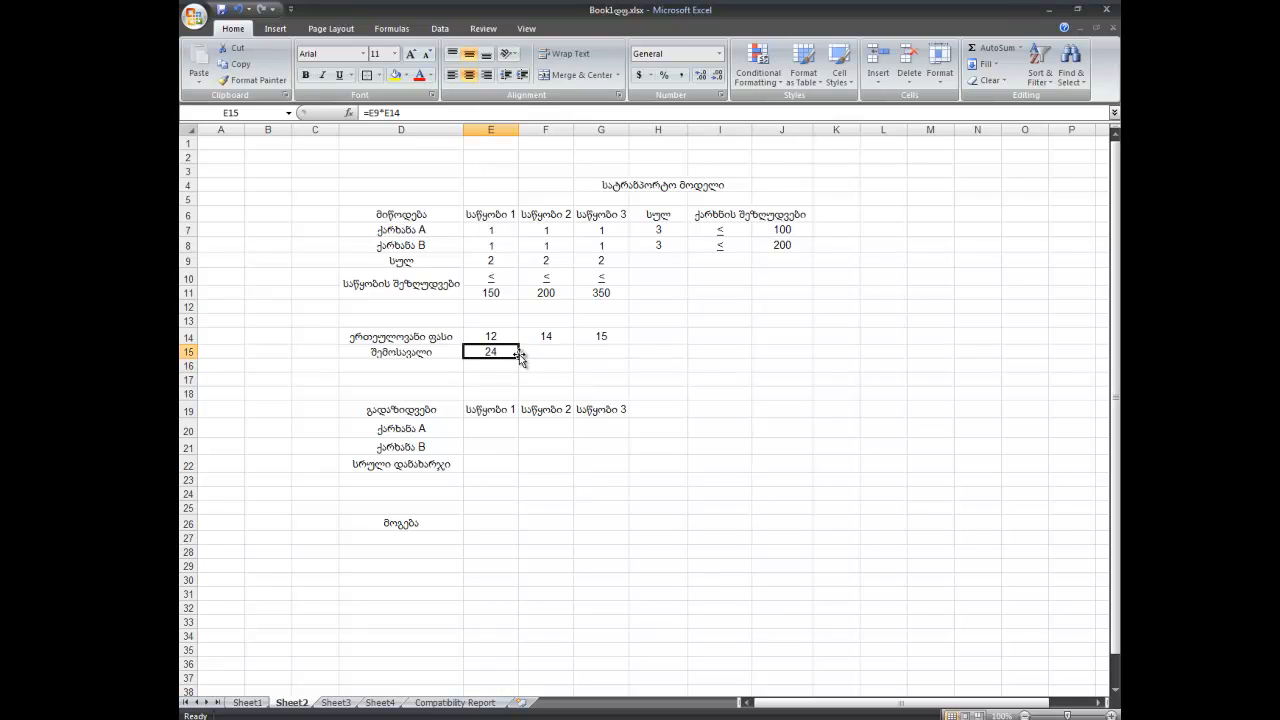
{"action": "left_click_drag", "start_coordinate": [519, 356], "coordinate": [628, 357]}
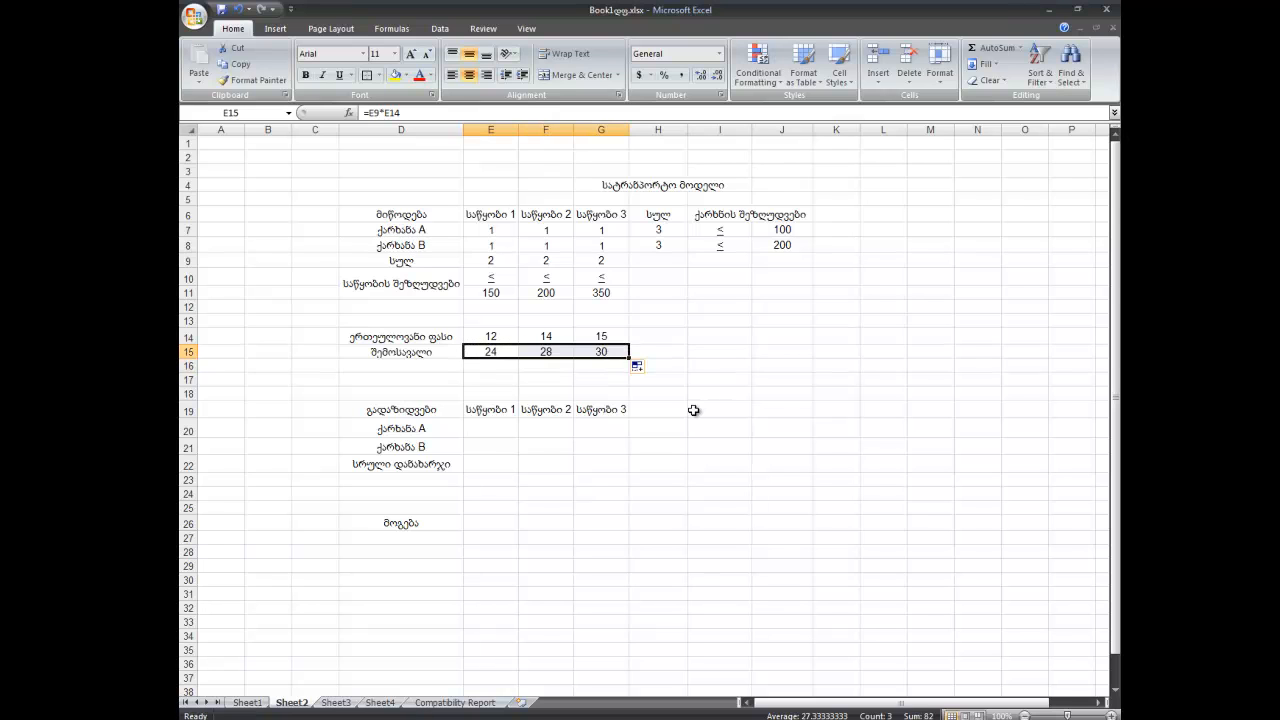
Step: Look up the shipping costs on Sheet1 and enter factory A's on Sheet2: 8 in E20, 10 in F20 and 12 in G20
{"action": "left_click", "coordinate": [782, 336]}
{"action": "left_click_drag", "start_coordinate": [476, 430], "coordinate": [586, 450]}
{"action": "left_click", "coordinate": [696, 470]}
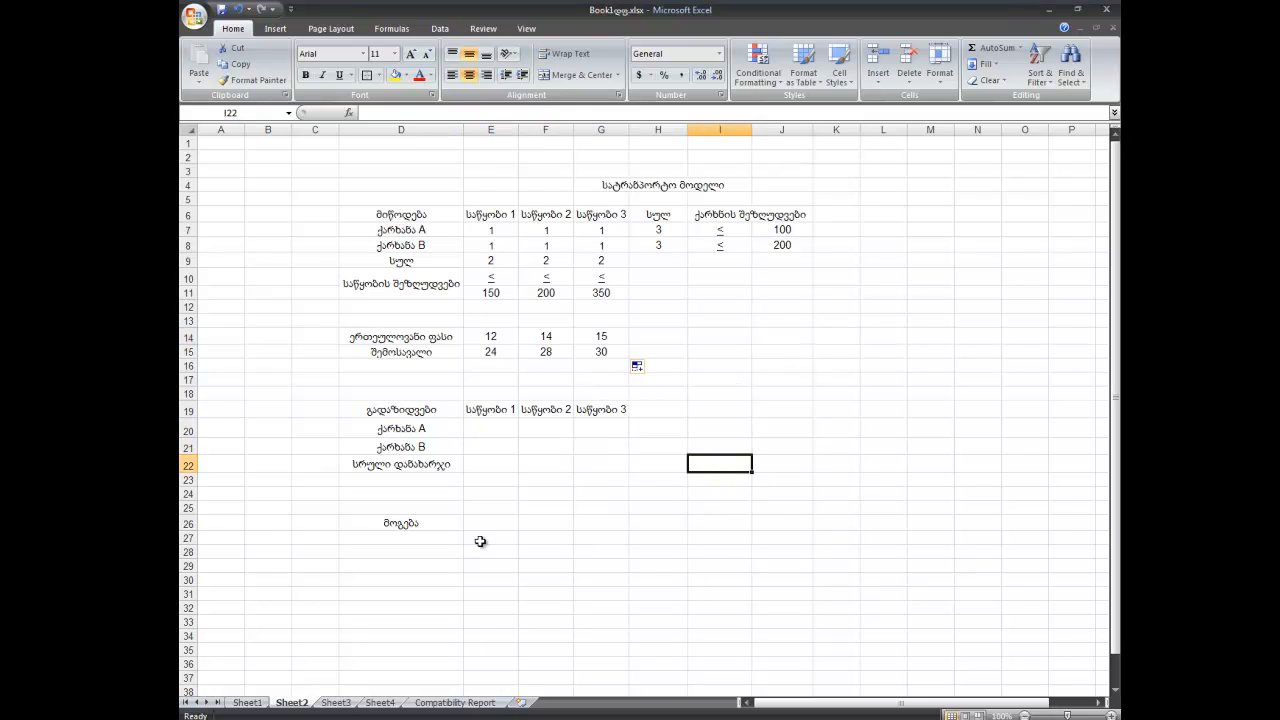
{"action": "left_click", "coordinate": [257, 706]}
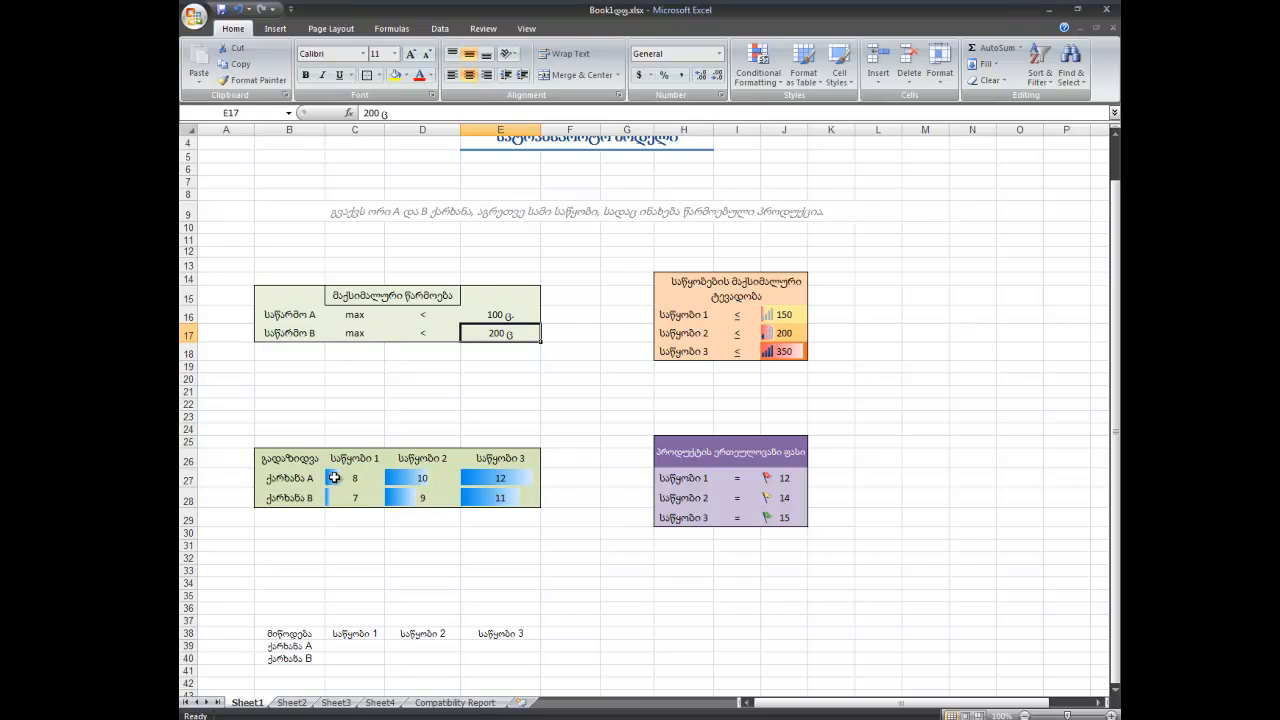
{"action": "left_click", "coordinate": [298, 708]}
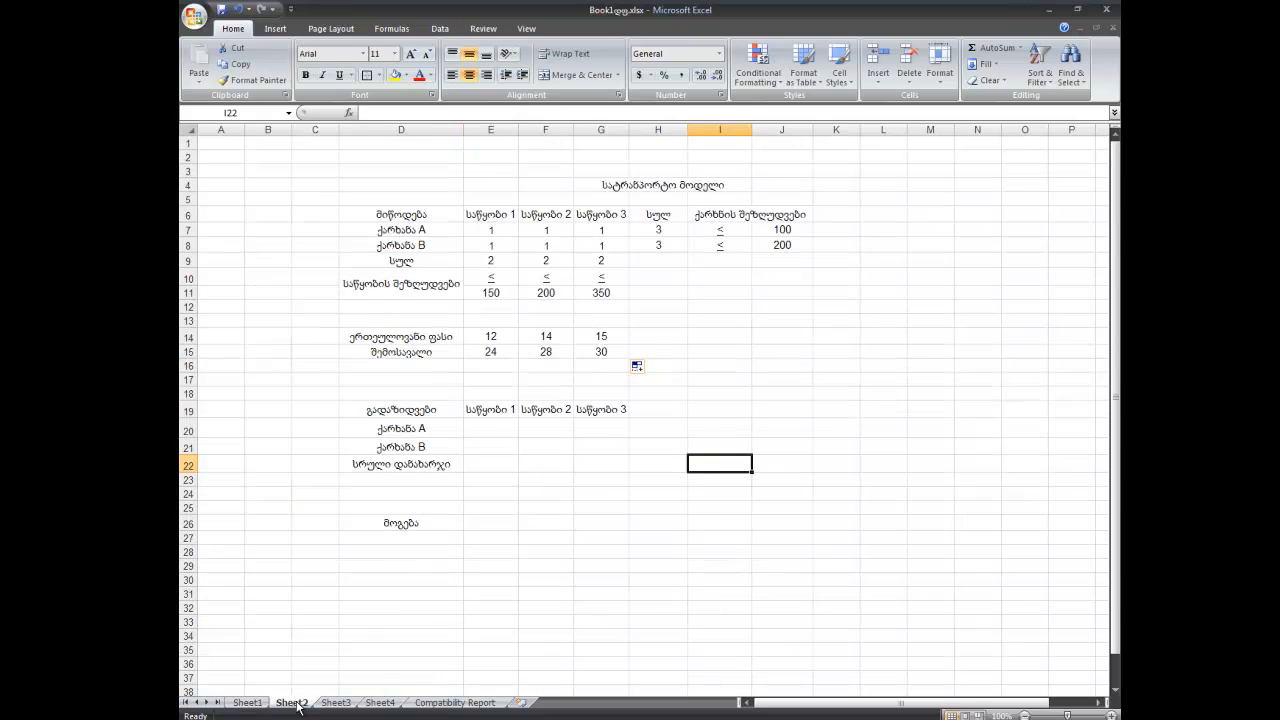
{"action": "double_click", "coordinate": [494, 427]}
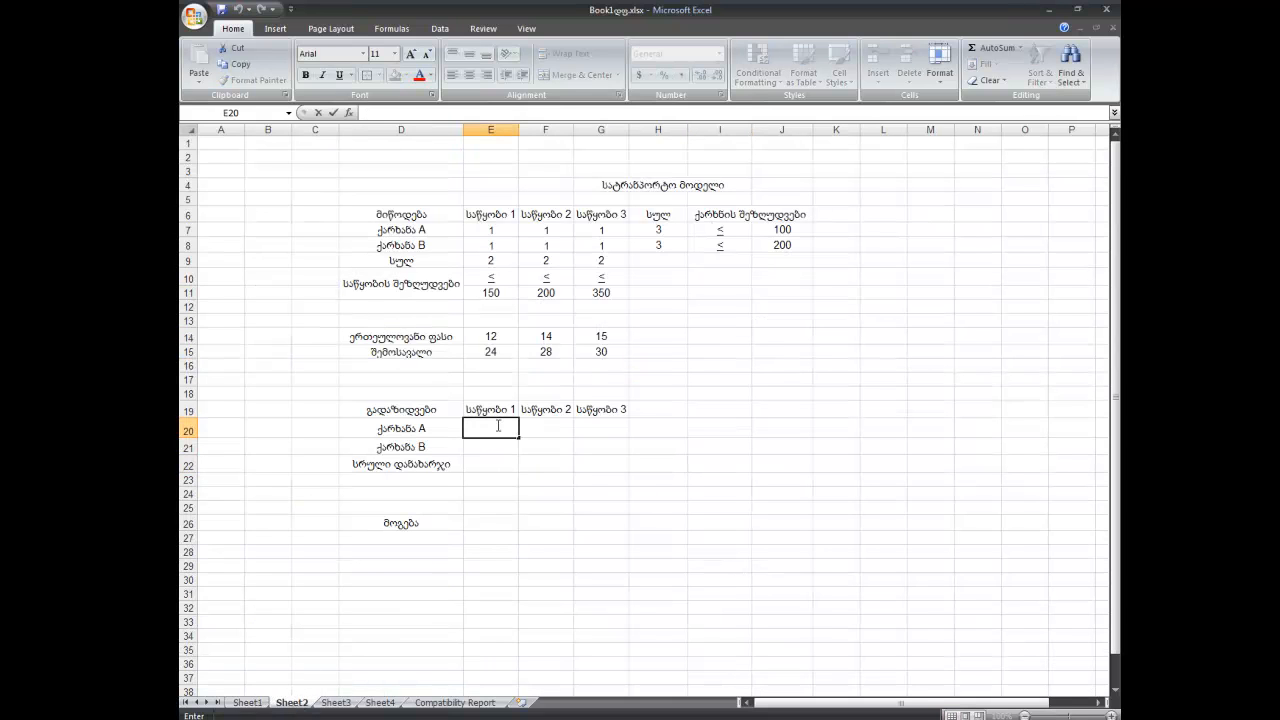
{"action": "type", "text": "8"}
{"action": "key", "text": "Tab"}
{"action": "type", "text": "10"}
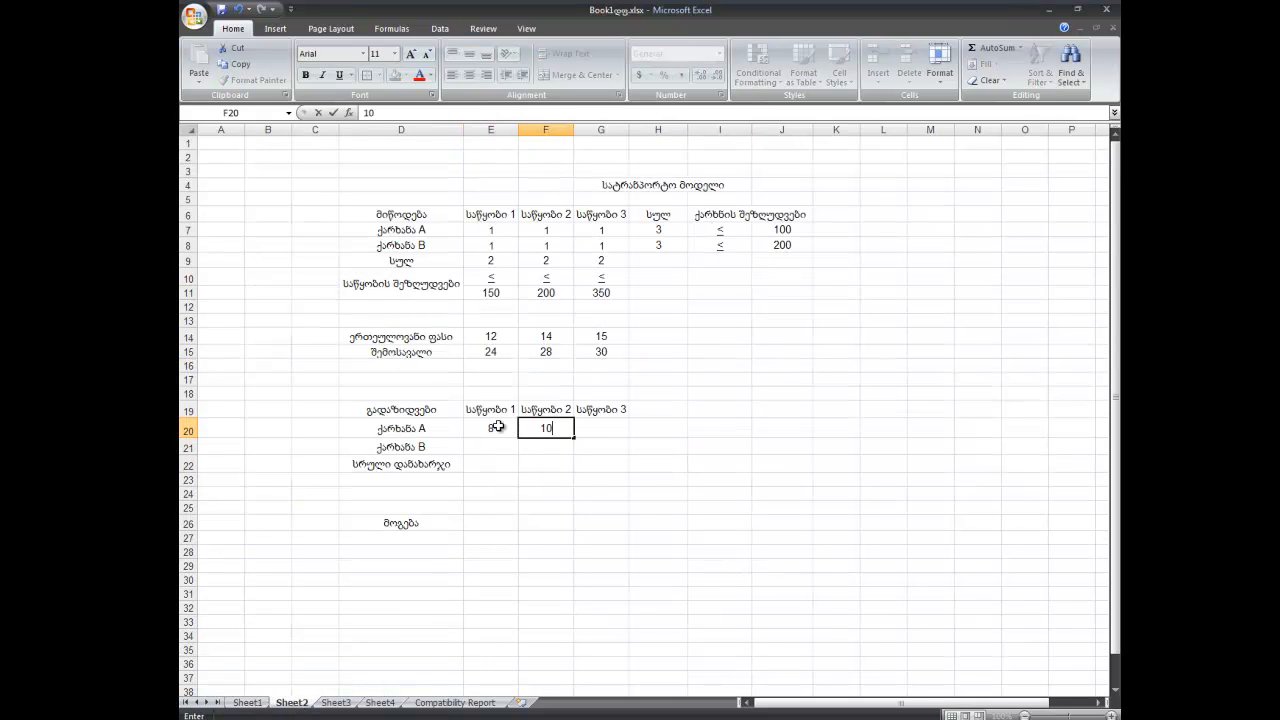
{"action": "key", "text": "Tab"}
{"action": "type", "text": "1"}
{"action": "key", "text": "Return"}
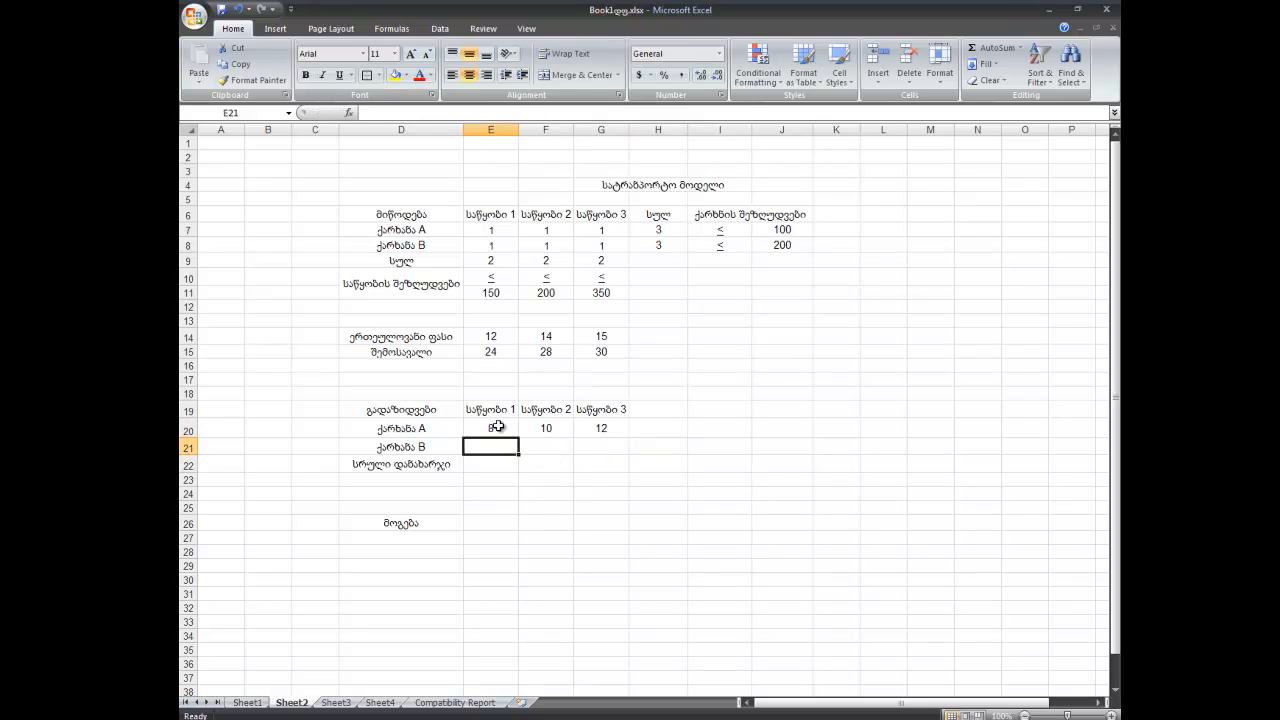
Step: Enter factory B's shipping costs: 7 in E21, 9 in F21 and 11 in G21
{"action": "type", "text": "7"}
{"action": "key", "text": "Tab"}
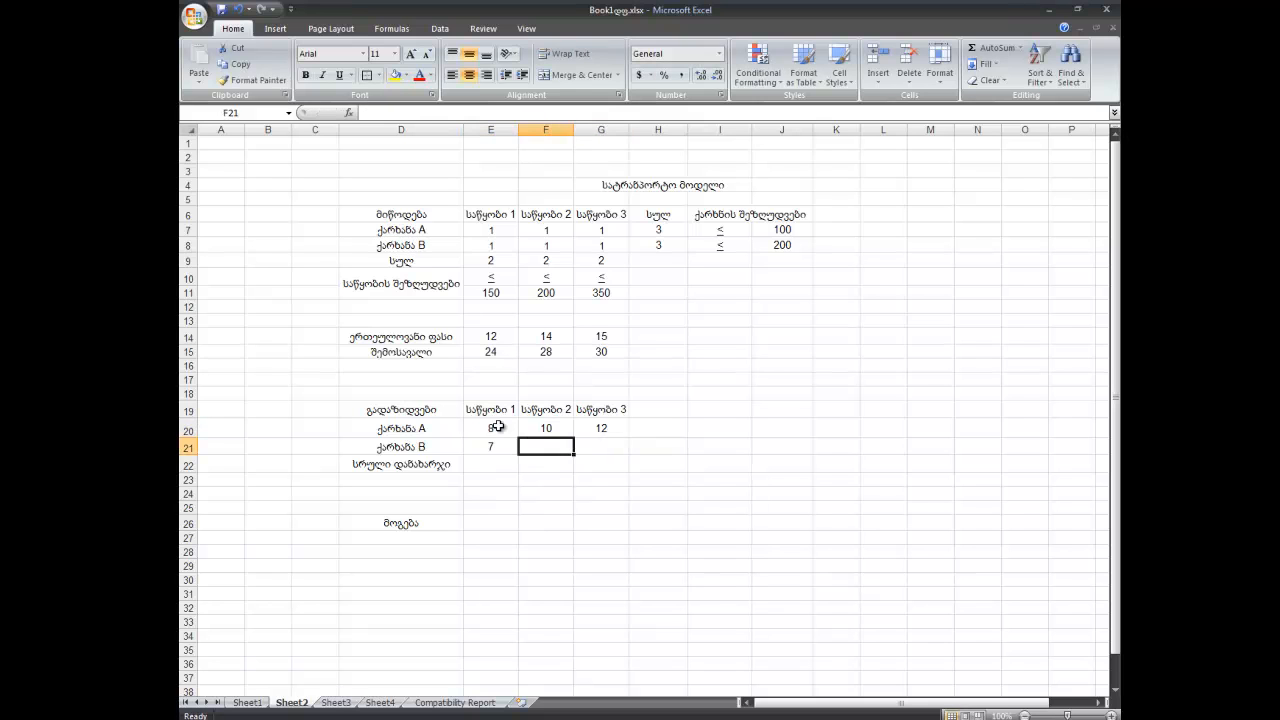
{"action": "type", "text": "9"}
{"action": "key", "text": "Tab"}
{"action": "type", "text": "11"}
{"action": "key", "text": "Return"}
{"action": "left_click", "coordinate": [500, 462]}
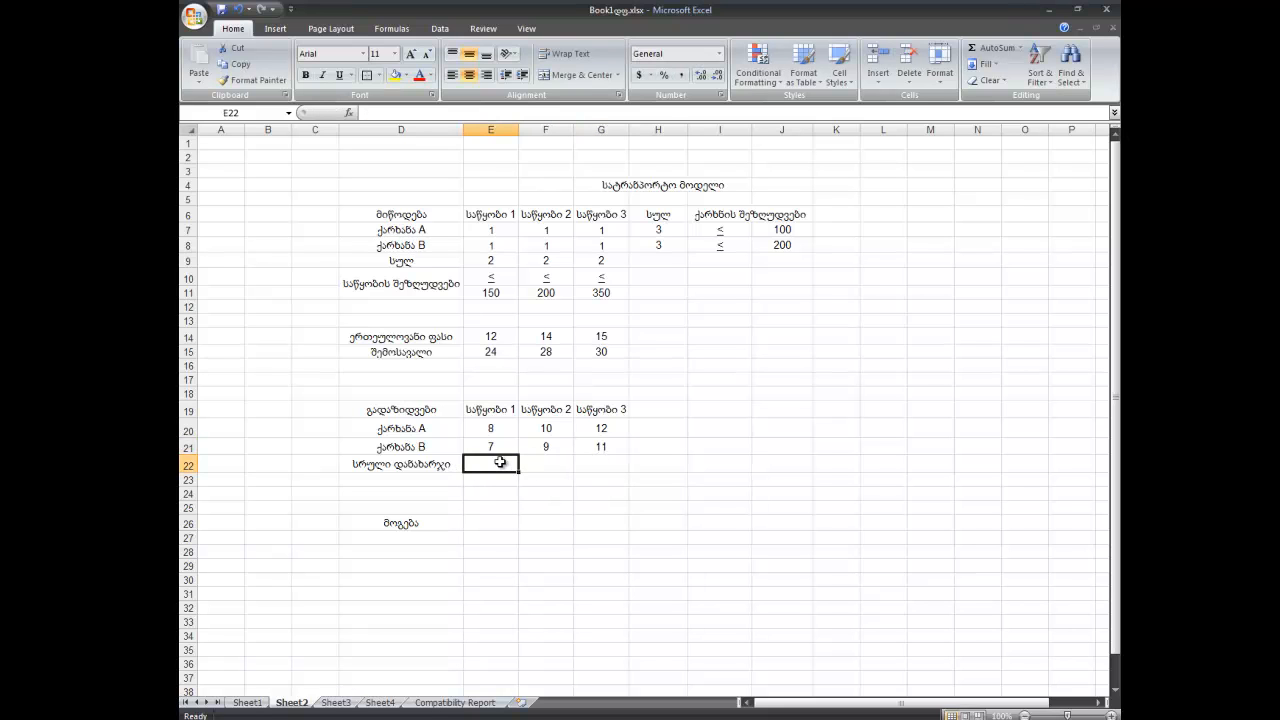
{"action": "key", "text": "ctrl+End"}
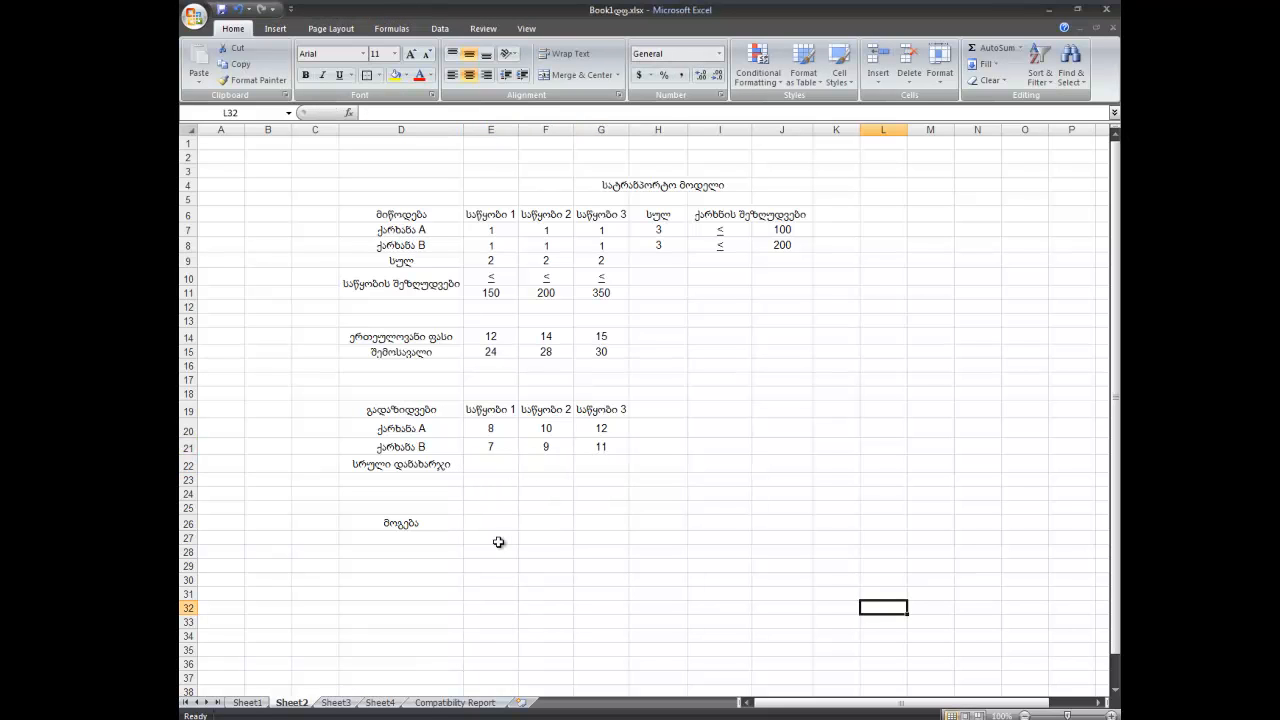
{"action": "left_click", "coordinate": [492, 461]}
{"action": "type", "text": "="}
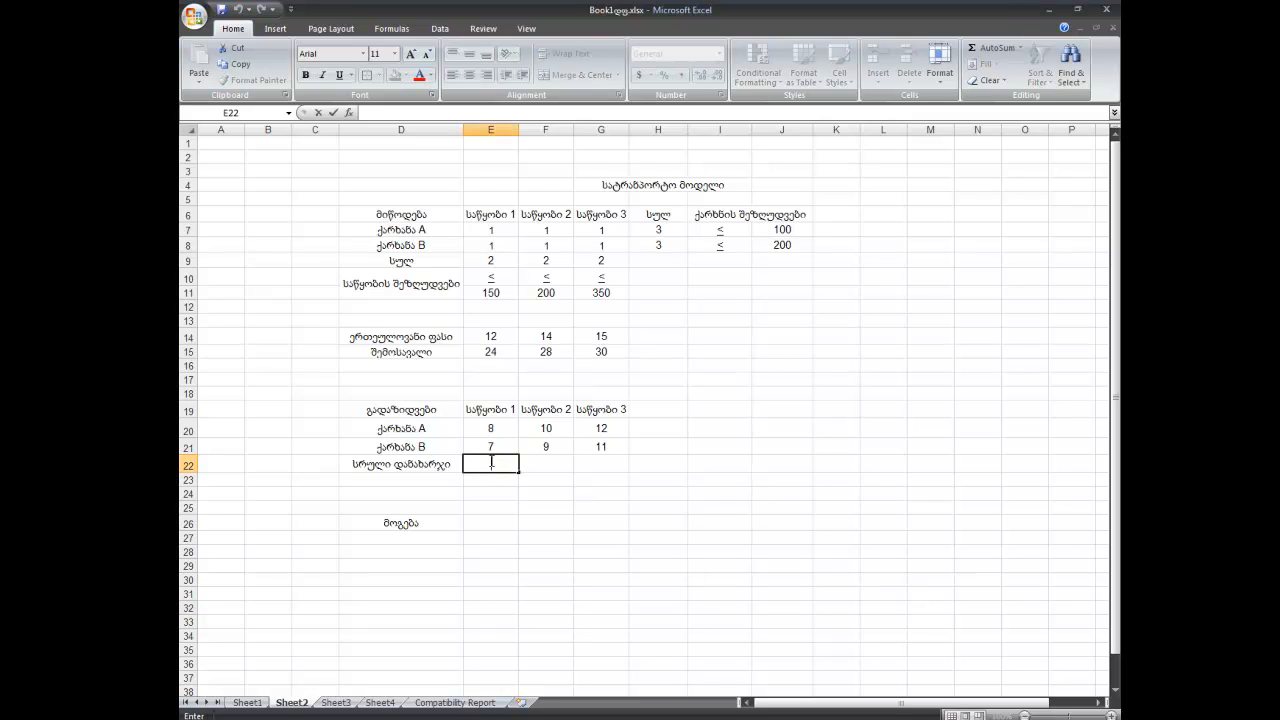
{"action": "left_click_drag", "start_coordinate": [481, 230], "coordinate": [486, 243]}
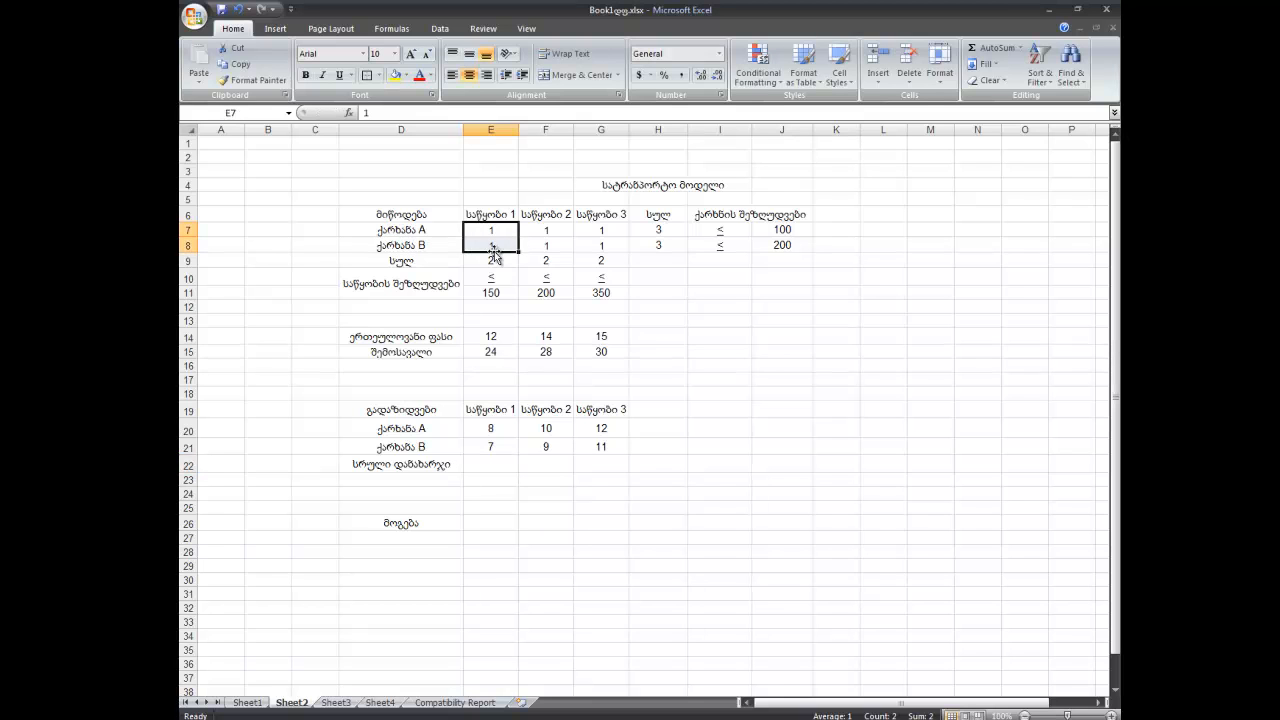
{"action": "left_click", "coordinate": [500, 445]}
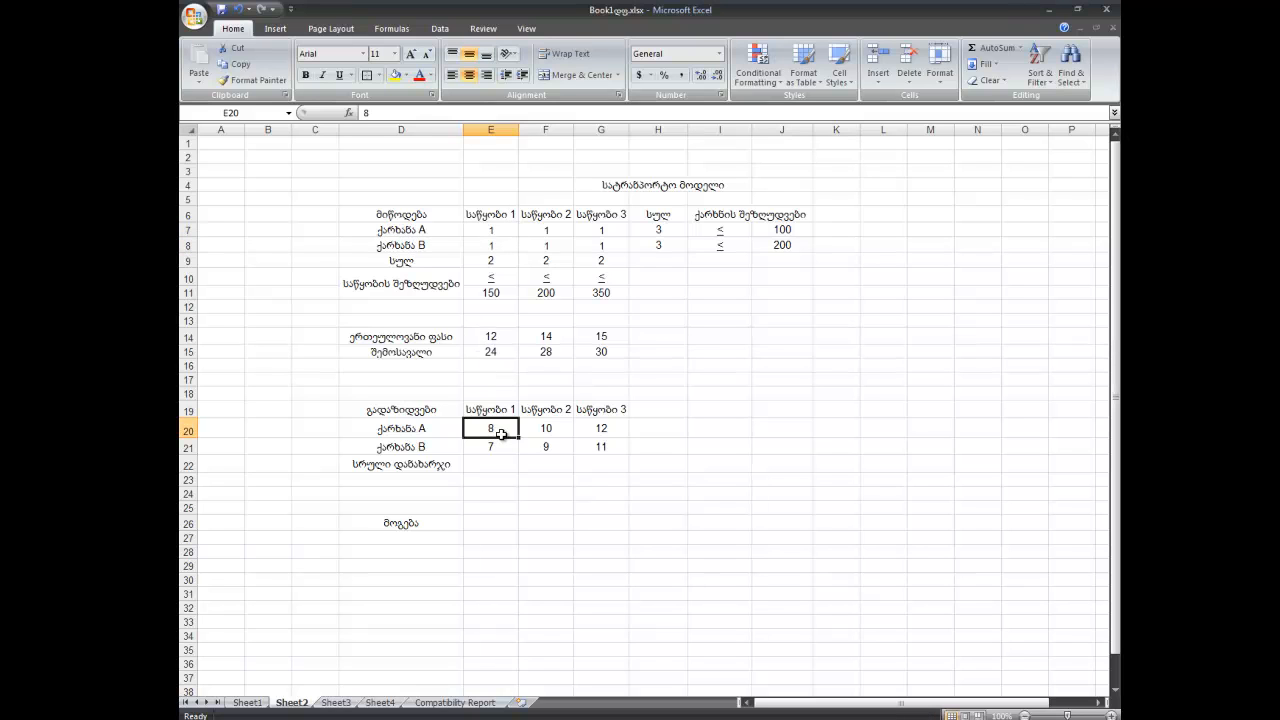
{"action": "left_click", "coordinate": [497, 431]}
{"action": "left_click", "coordinate": [503, 447]}
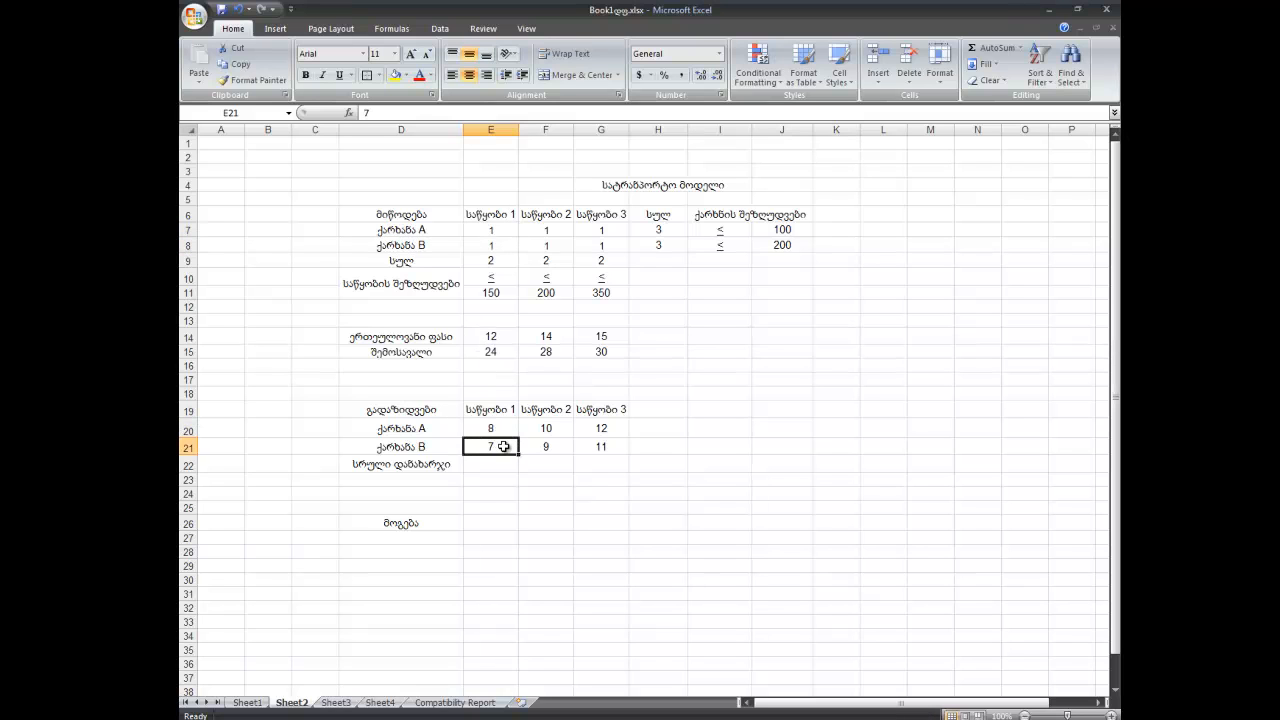
{"action": "left_click", "coordinate": [494, 463]}
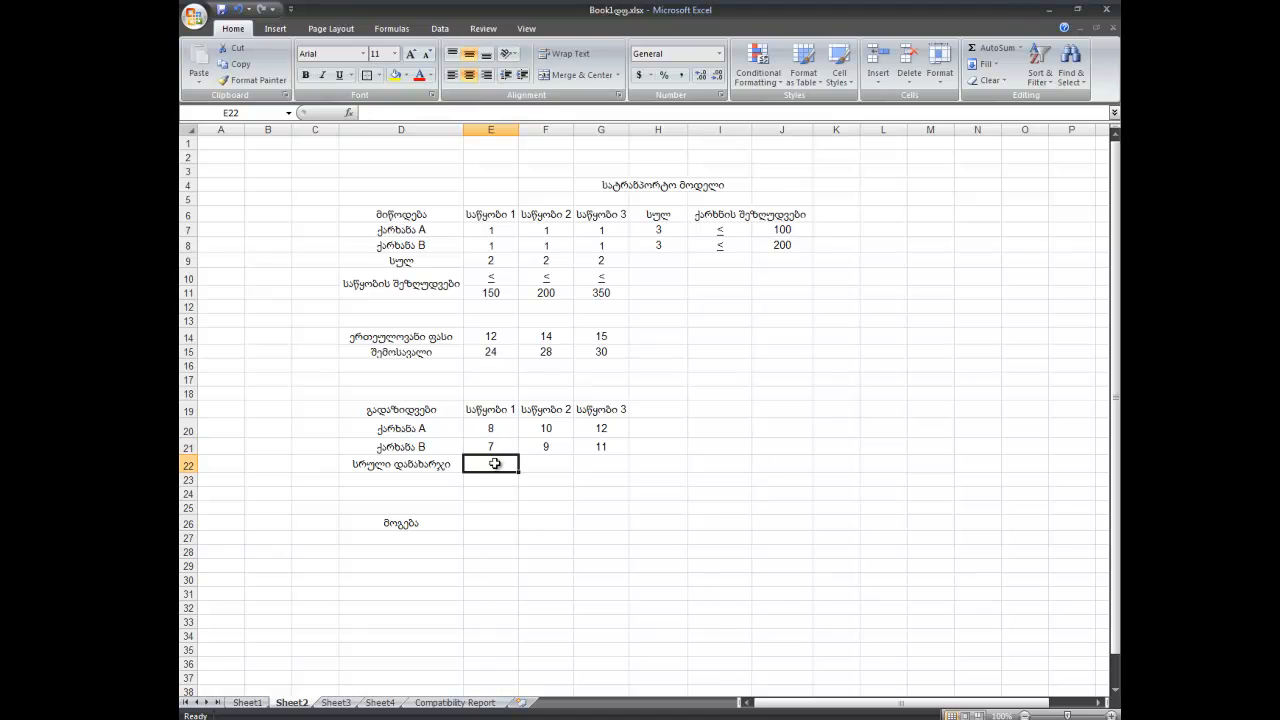
Step: Calculate warehouse 1's total shipping cost in E22 with =SUMPRODUCT(E7:E8,E20:E21) and fill the formula across to G22
{"action": "double_click", "coordinate": [494, 463]}
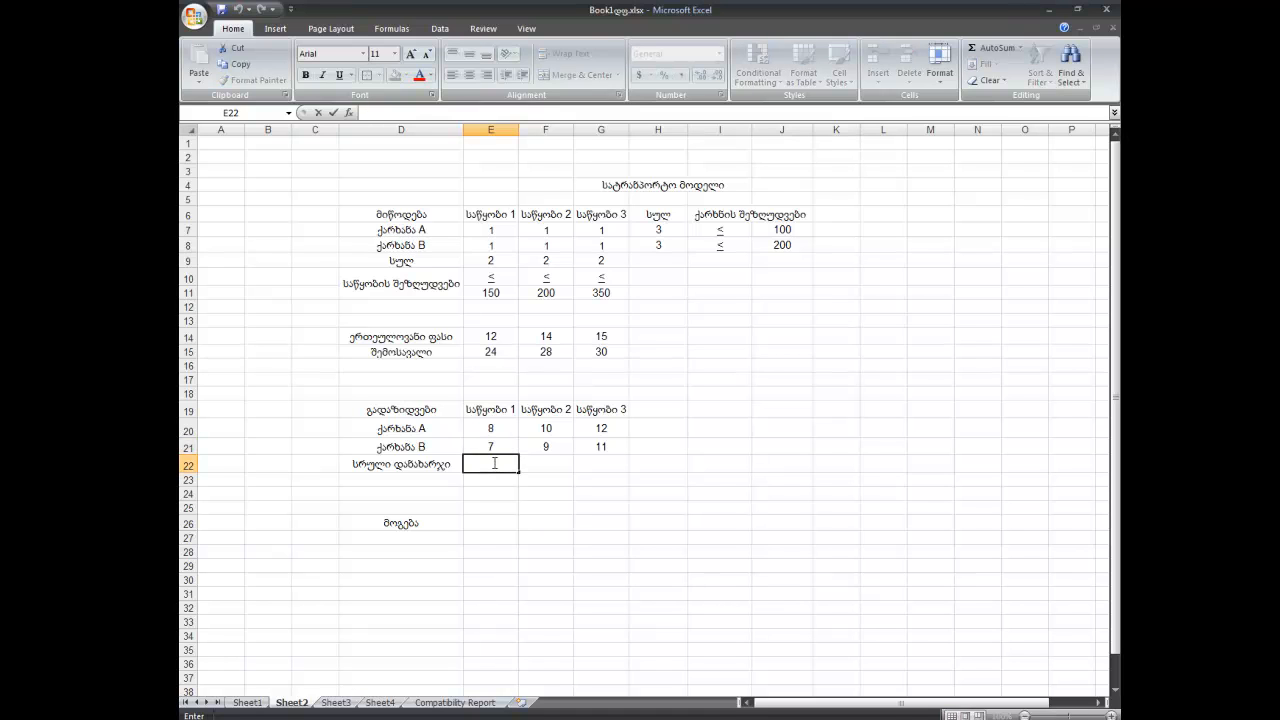
{"action": "type", "text": "="}
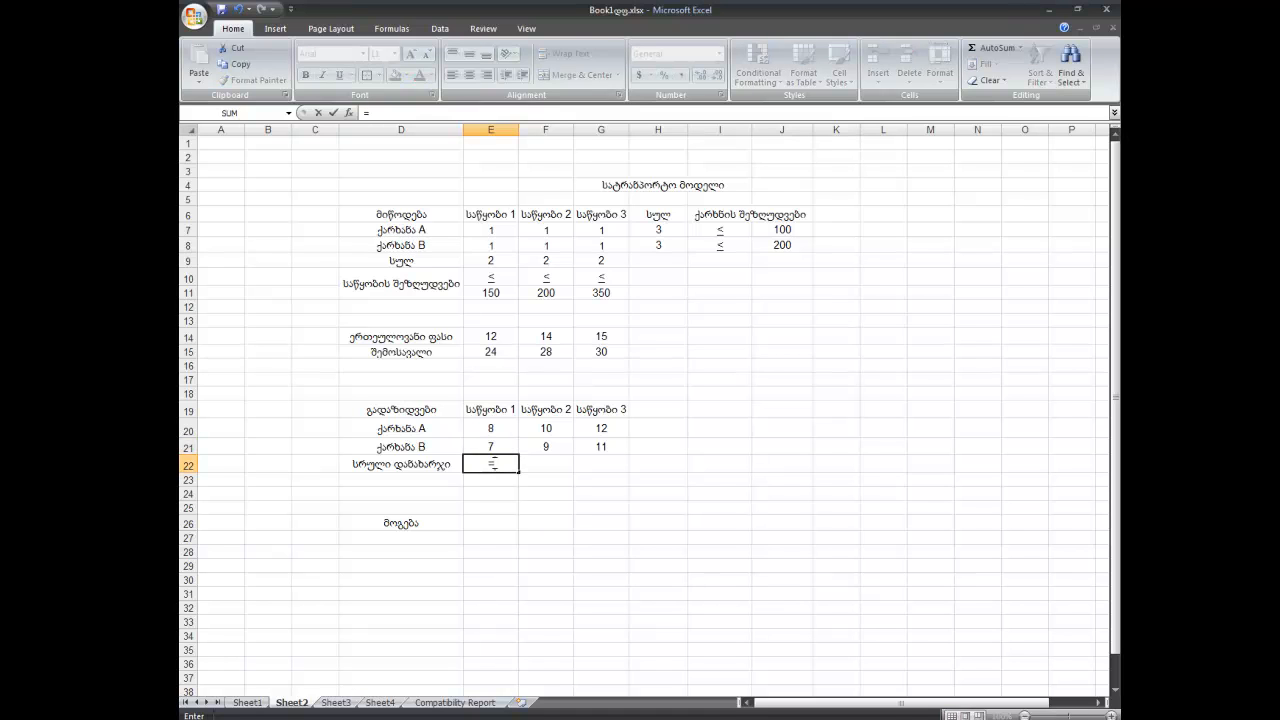
{"action": "type", "text": "sum"}
{"action": "key", "text": "Down"}
{"action": "key", "text": "Down"}
{"action": "key", "text": "Down"}
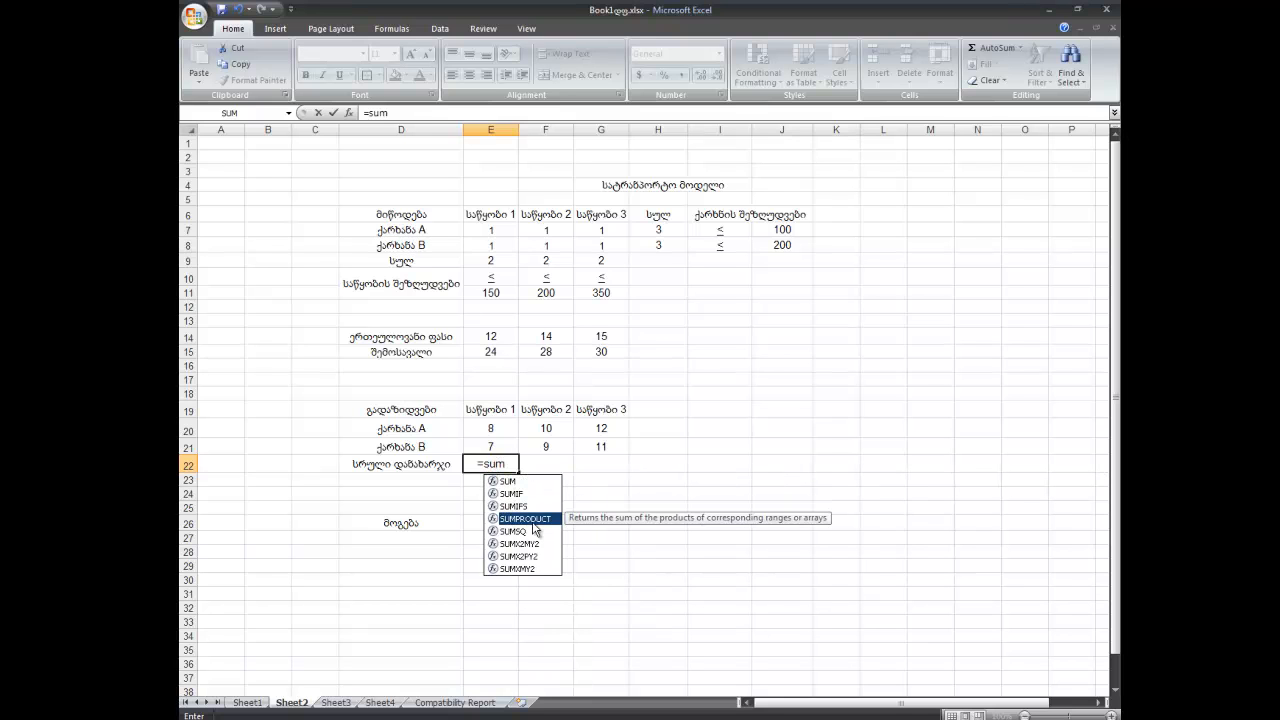
{"action": "key", "text": "Tab"}
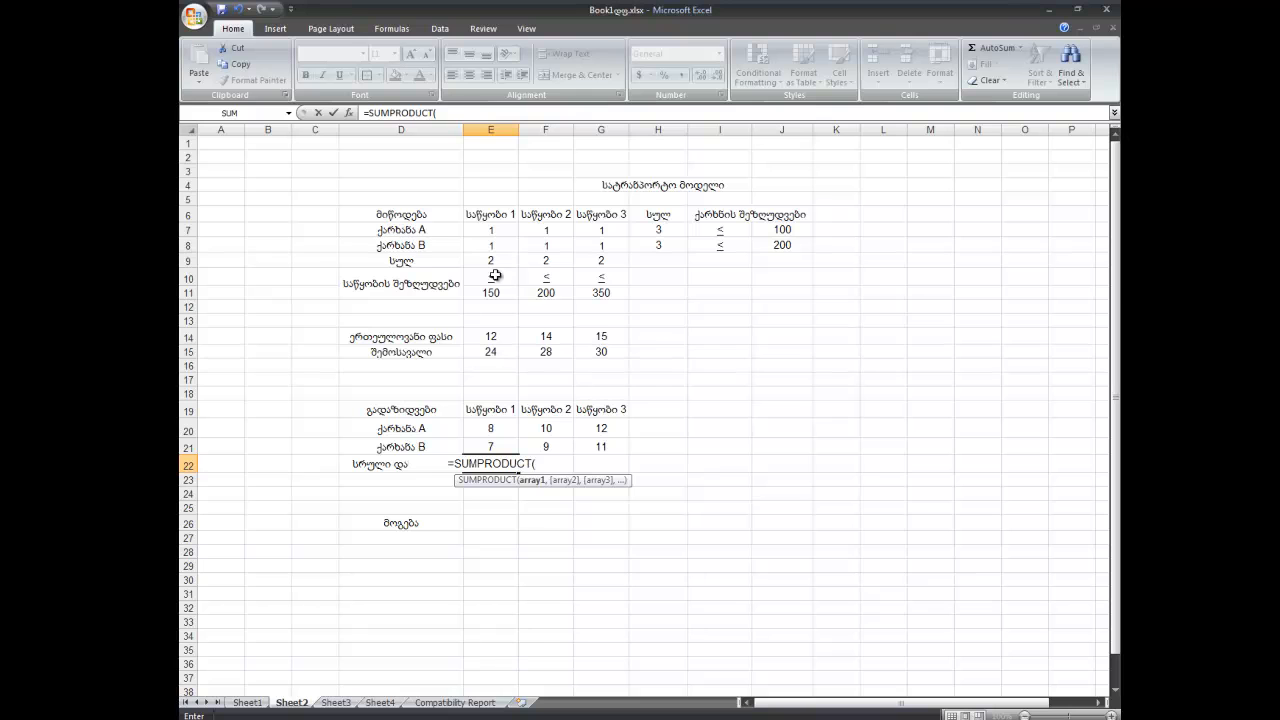
{"action": "left_click_drag", "start_coordinate": [480, 234], "coordinate": [485, 247]}
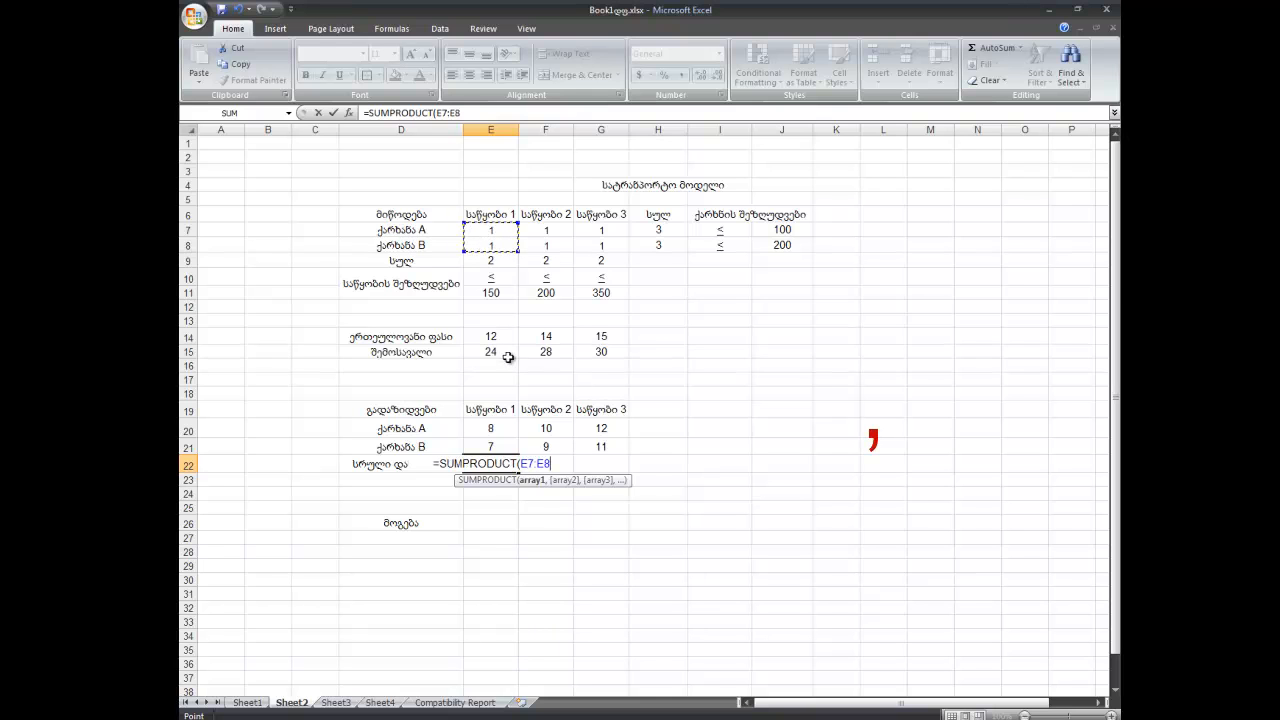
{"action": "type", "text": ","}
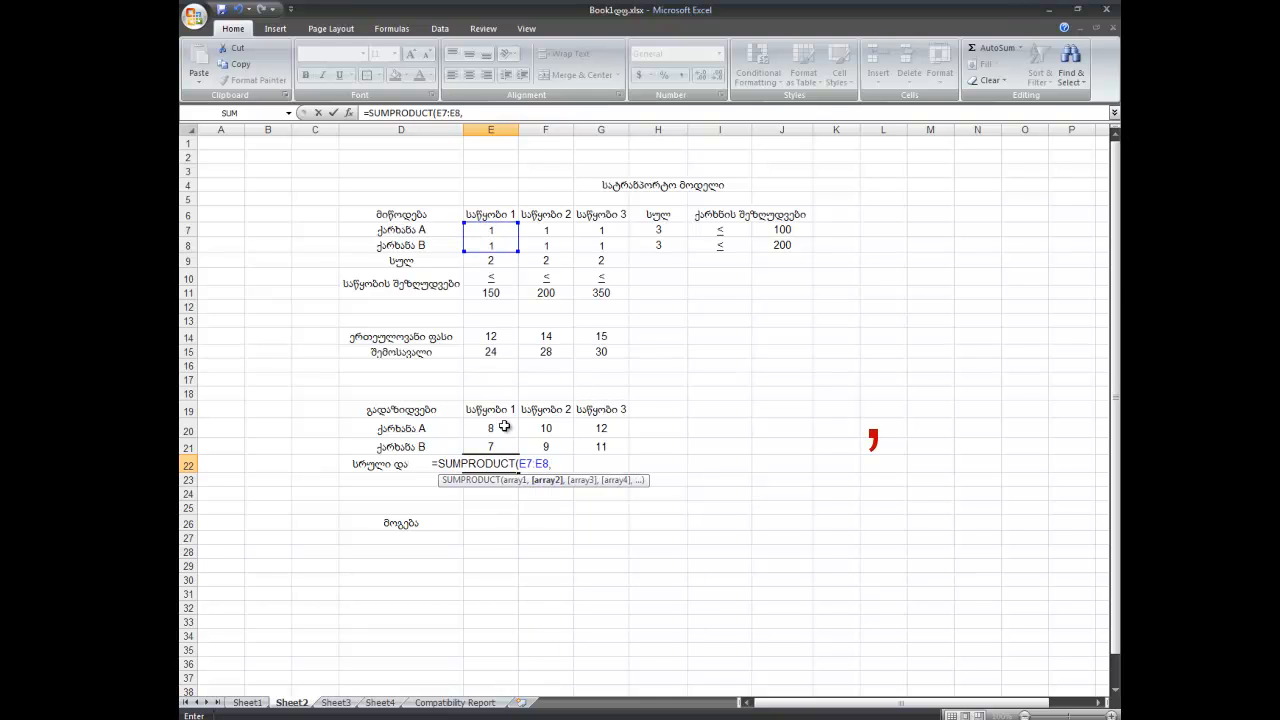
{"action": "left_click_drag", "start_coordinate": [494, 427], "coordinate": [491, 446]}
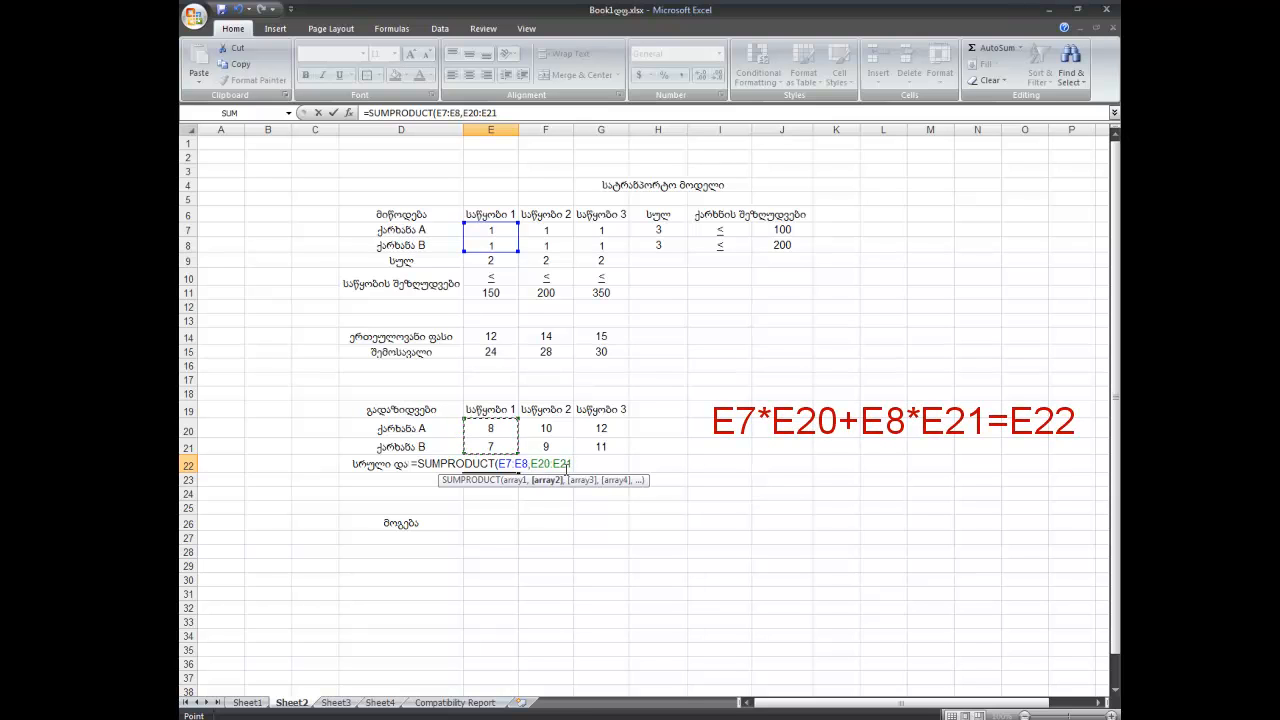
{"action": "key", "text": "Return"}
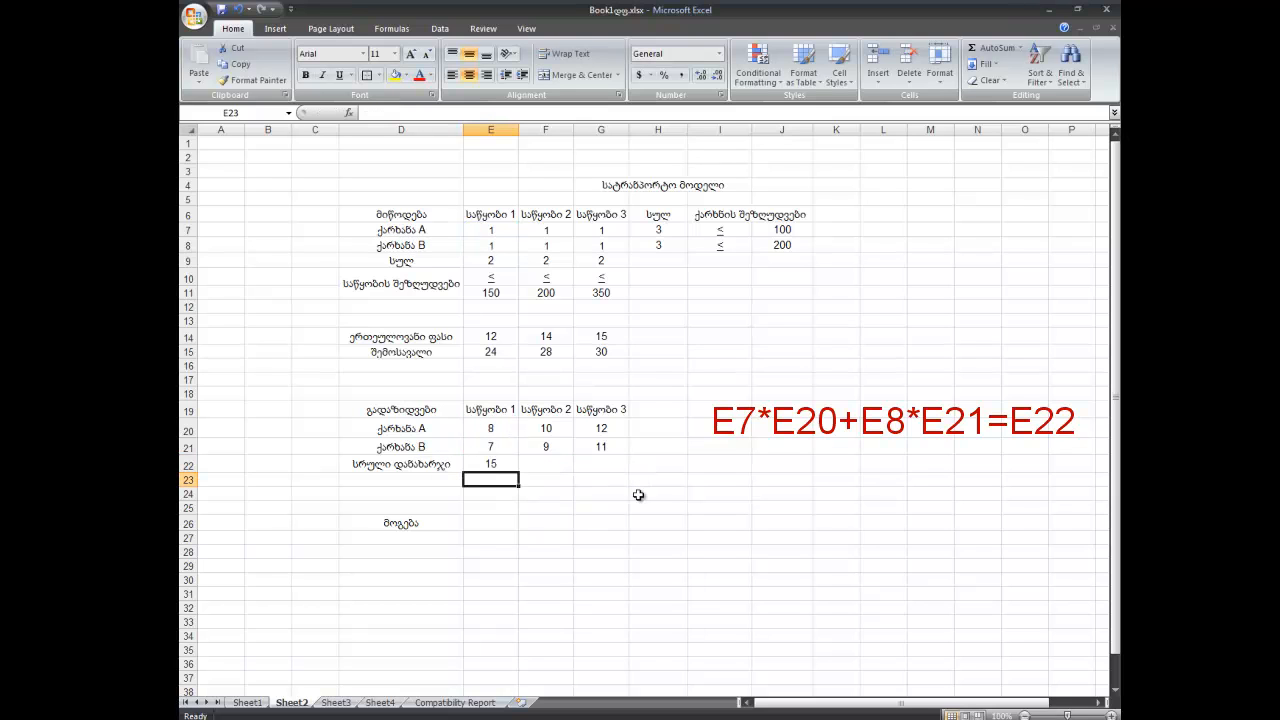
{"action": "left_click", "coordinate": [500, 464]}
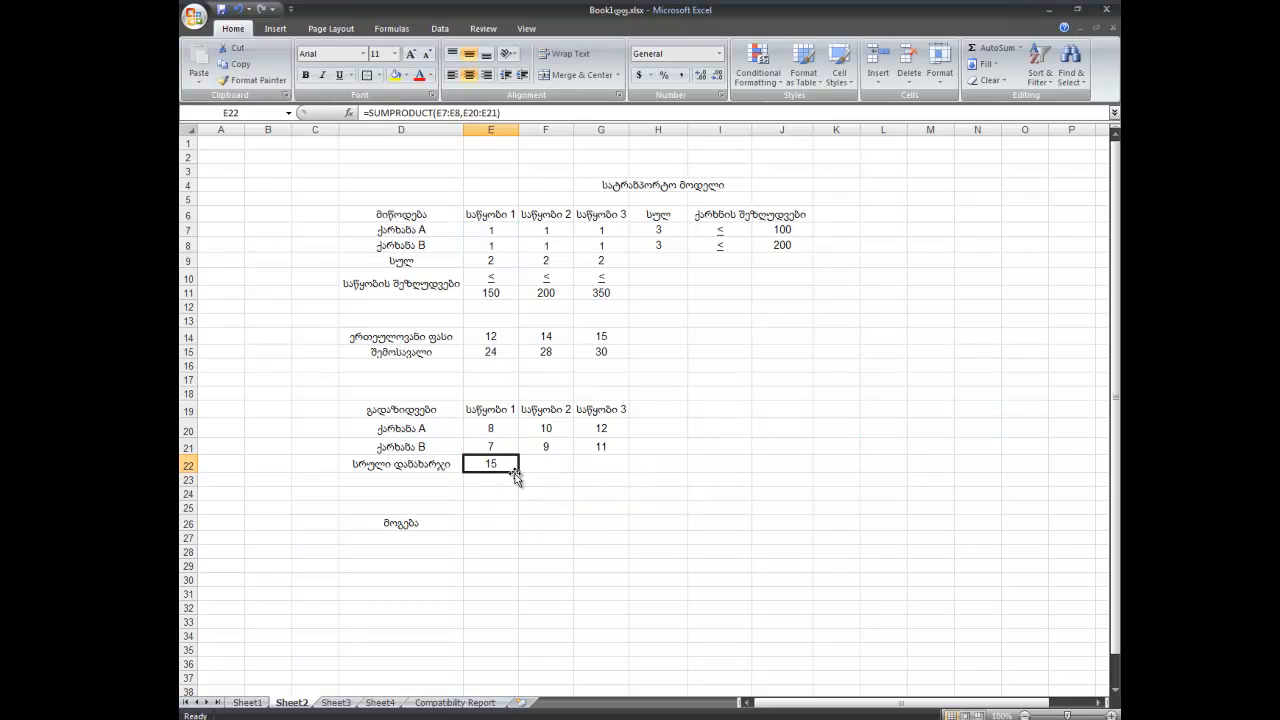
{"action": "left_click_drag", "start_coordinate": [519, 471], "coordinate": [603, 469]}
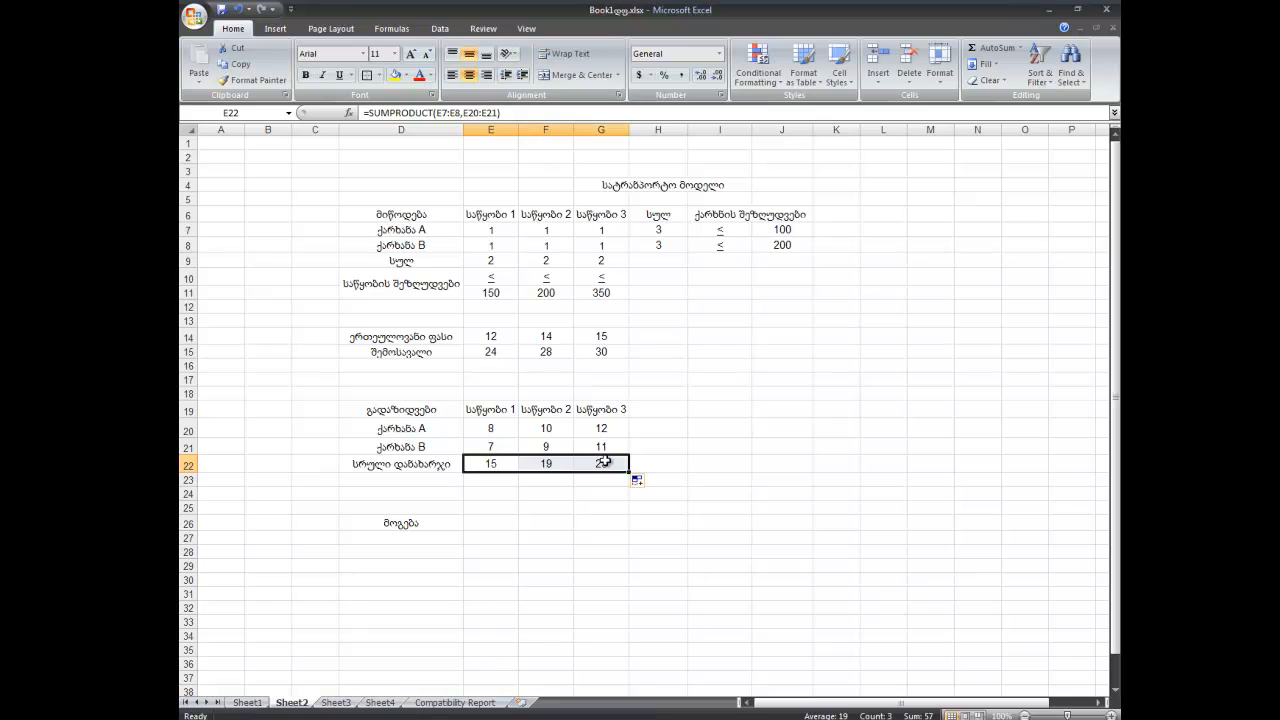
Step: Calculate warehouse 1's profit in E26 with =E15-E22 and fill the formula across to G26
{"action": "double_click", "coordinate": [492, 525]}
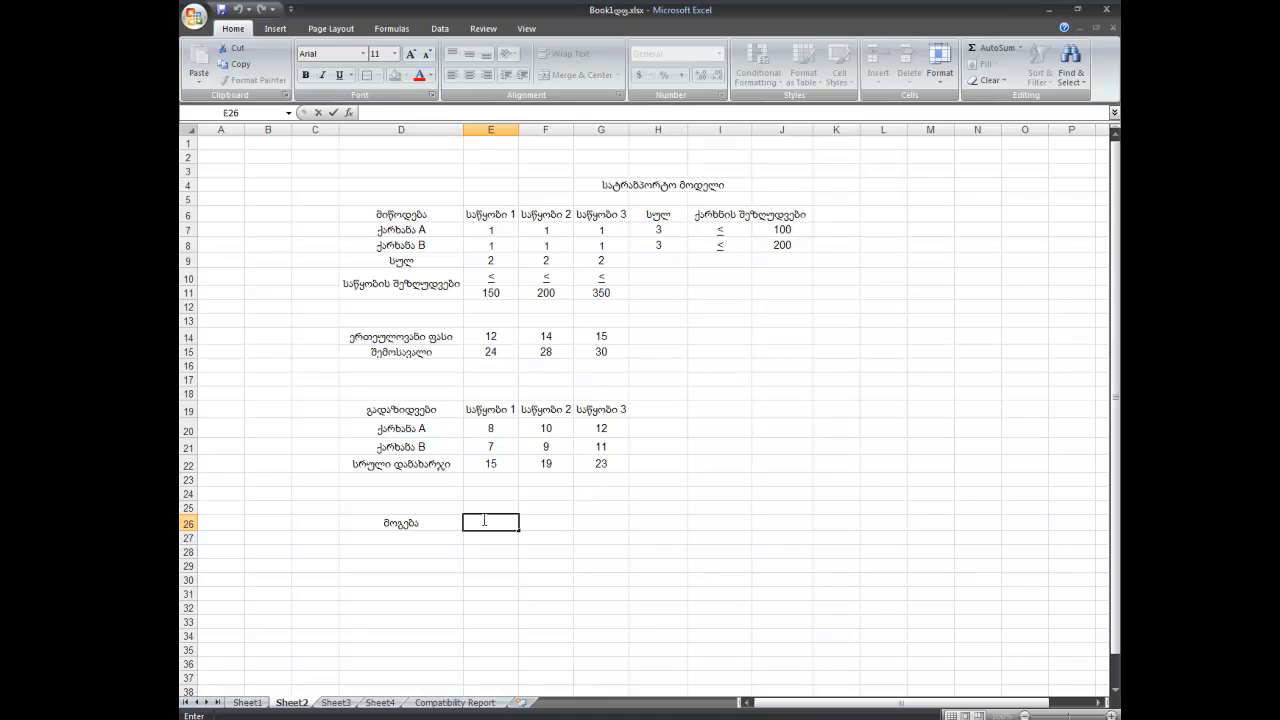
{"action": "type", "text": "="}
{"action": "left_click", "coordinate": [497, 354]}
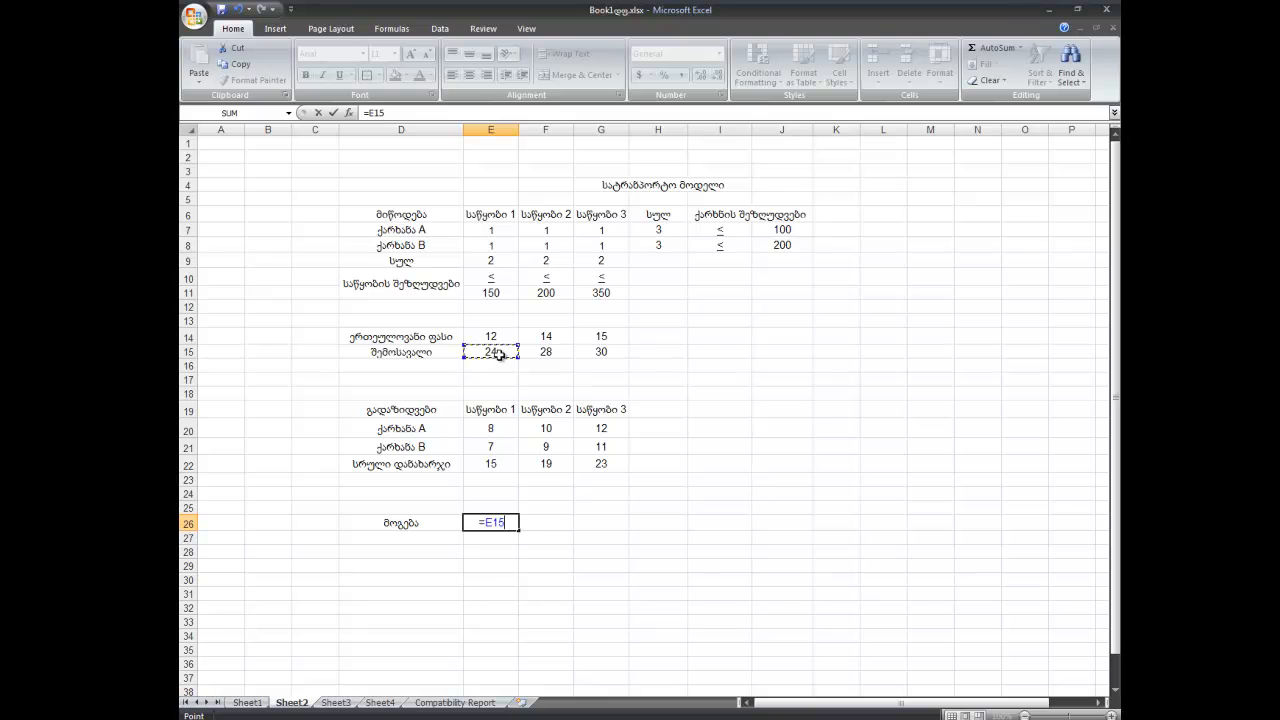
{"action": "type", "text": "-"}
{"action": "left_click", "coordinate": [491, 463]}
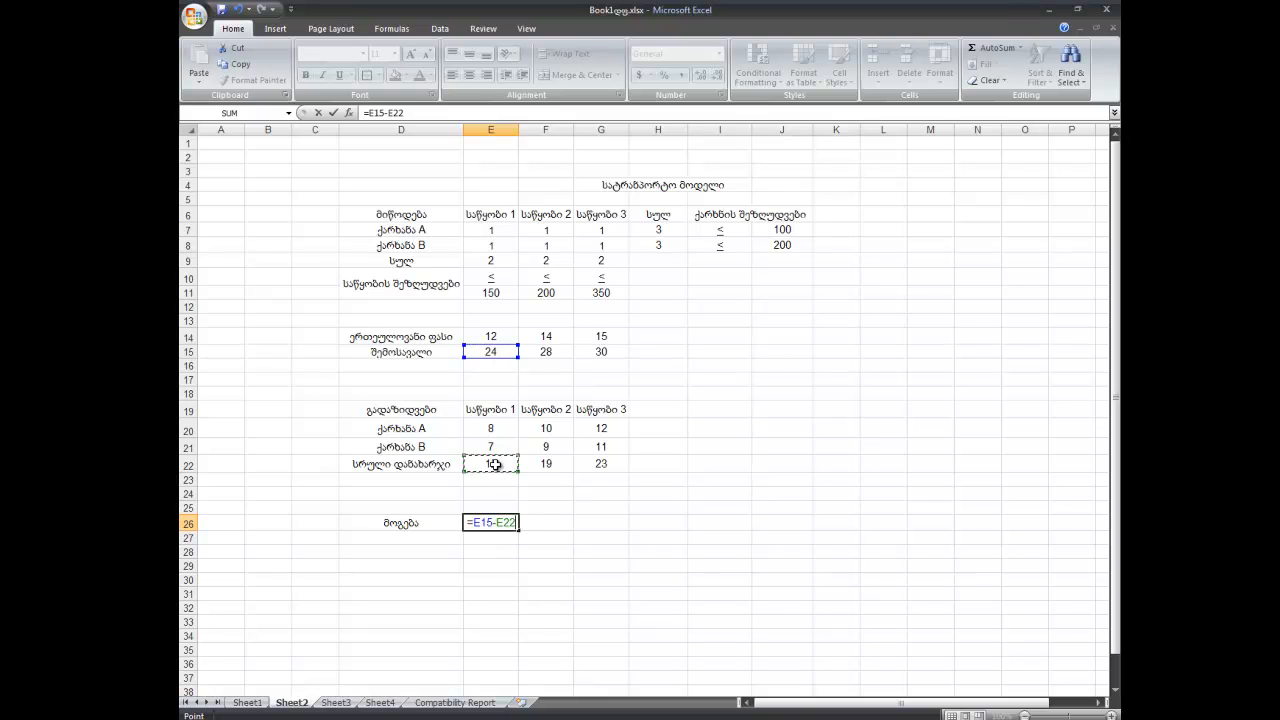
{"action": "key", "text": "Return"}
{"action": "left_click", "coordinate": [504, 527]}
{"action": "left_click_drag", "start_coordinate": [519, 530], "coordinate": [610, 527]}
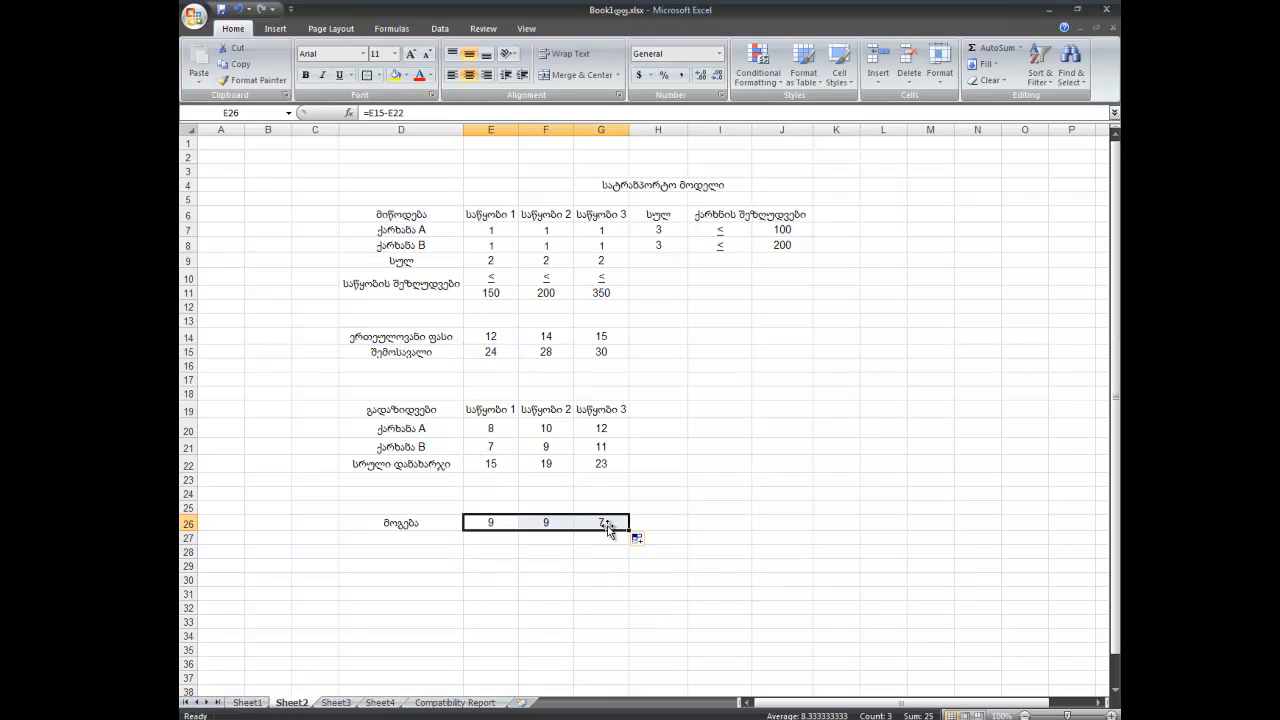
{"action": "left_click", "coordinate": [733, 538]}
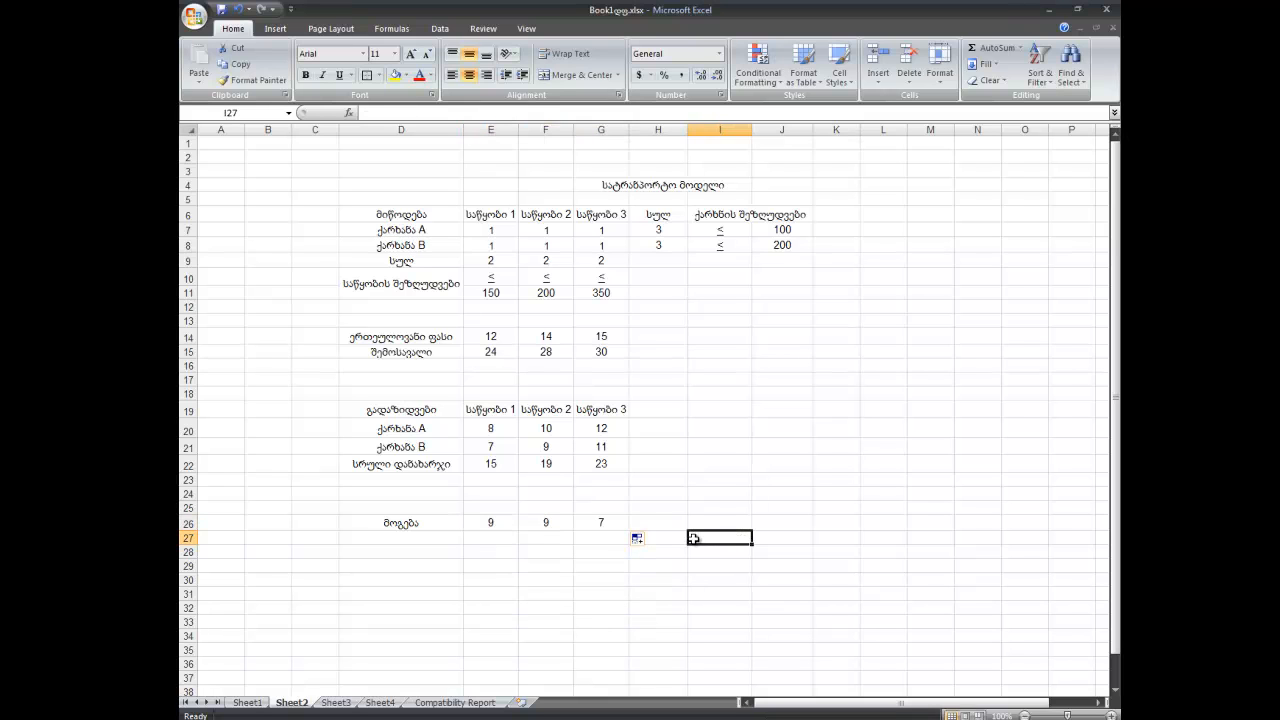
Step: Enter the heading "ჯამი" in I25 for the total profit
{"action": "left_click", "coordinate": [733, 524]}
{"action": "type", "text": "="}
{"action": "left_click", "coordinate": [723, 508]}
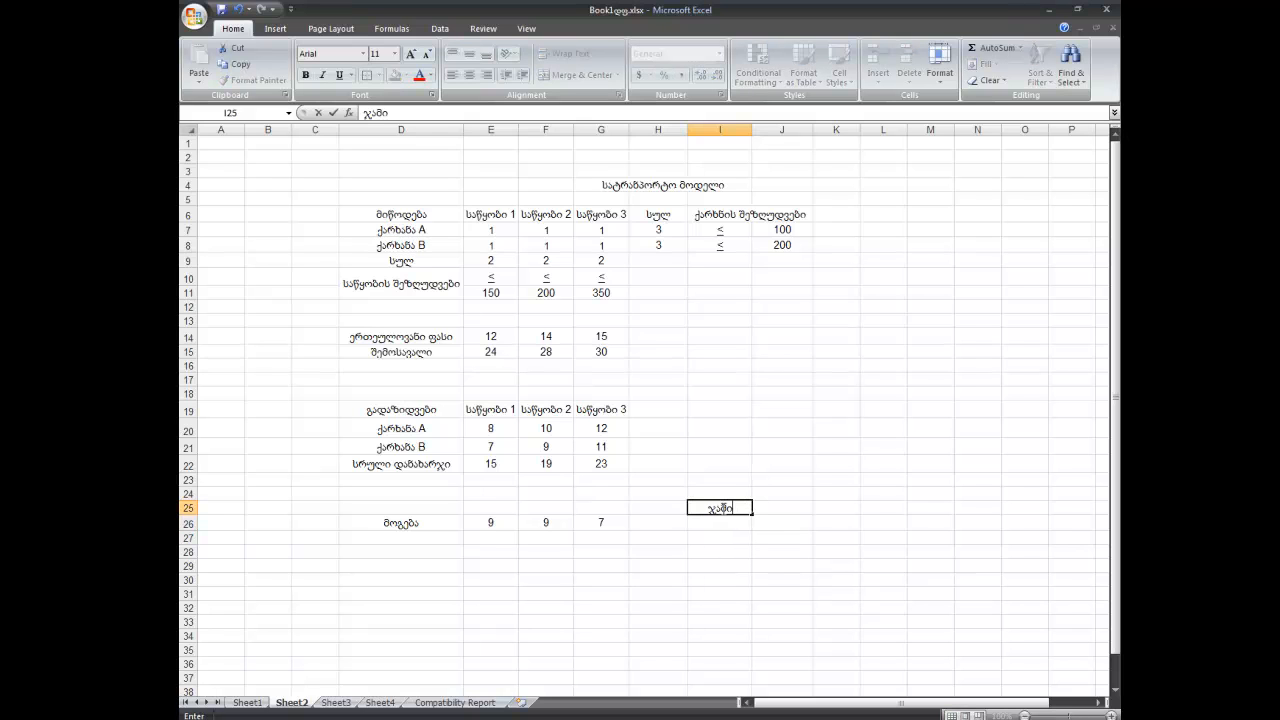
{"action": "key", "text": "Return"}
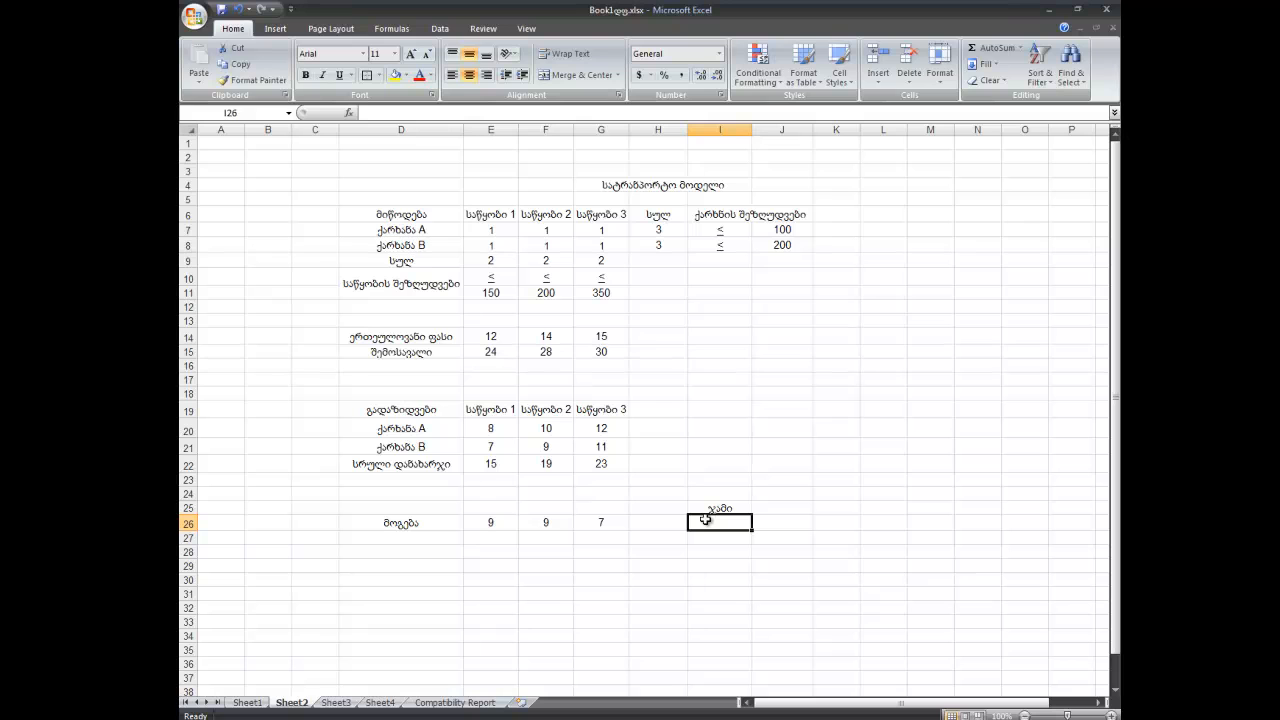
Step: Add up the three warehouses' profits in I26 with =SUM(E26:G26)
{"action": "type", "text": "="}
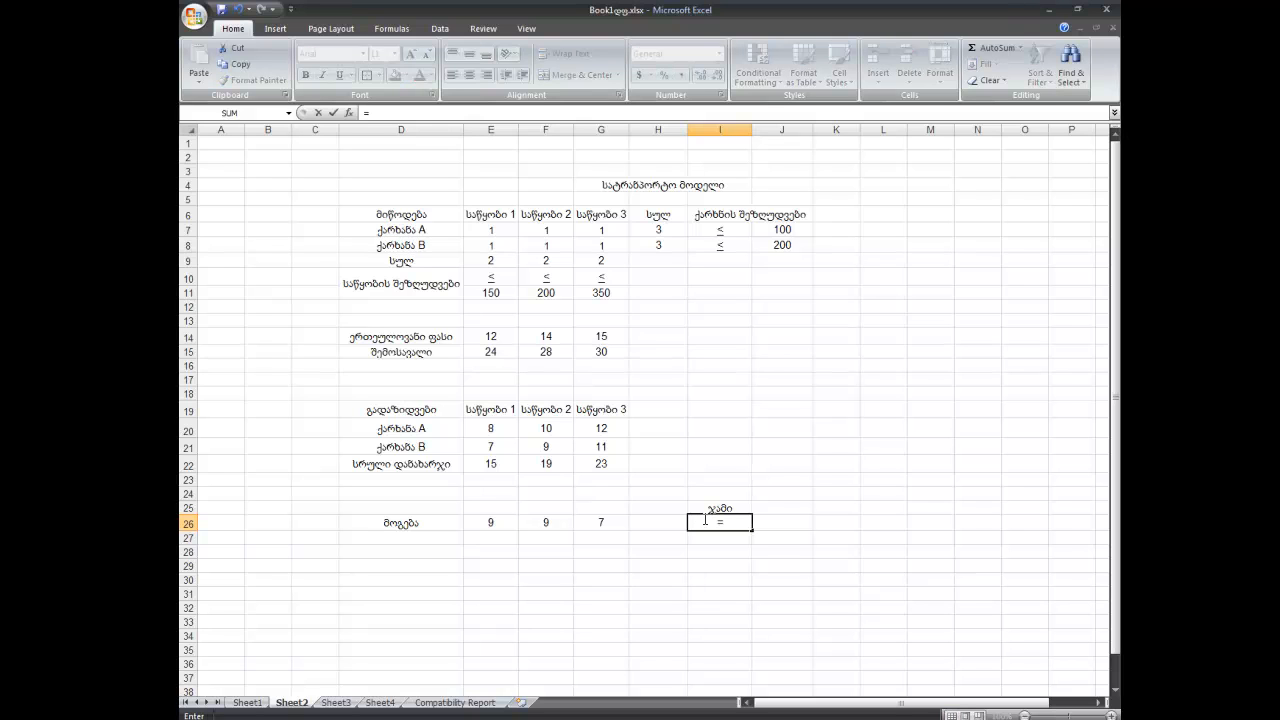
{"action": "type", "text": "sum"}
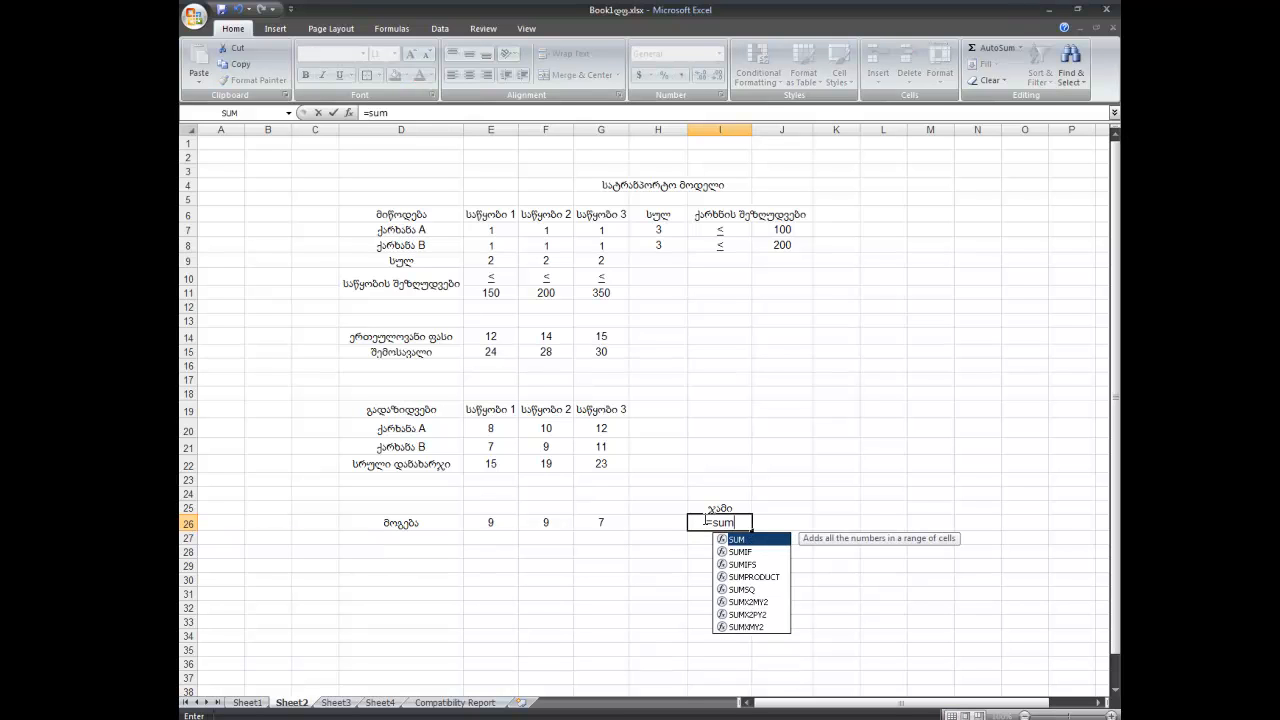
{"action": "type", "text": "("}
{"action": "left_click_drag", "start_coordinate": [500, 522], "coordinate": [586, 523]}
{"action": "key", "text": "Return"}
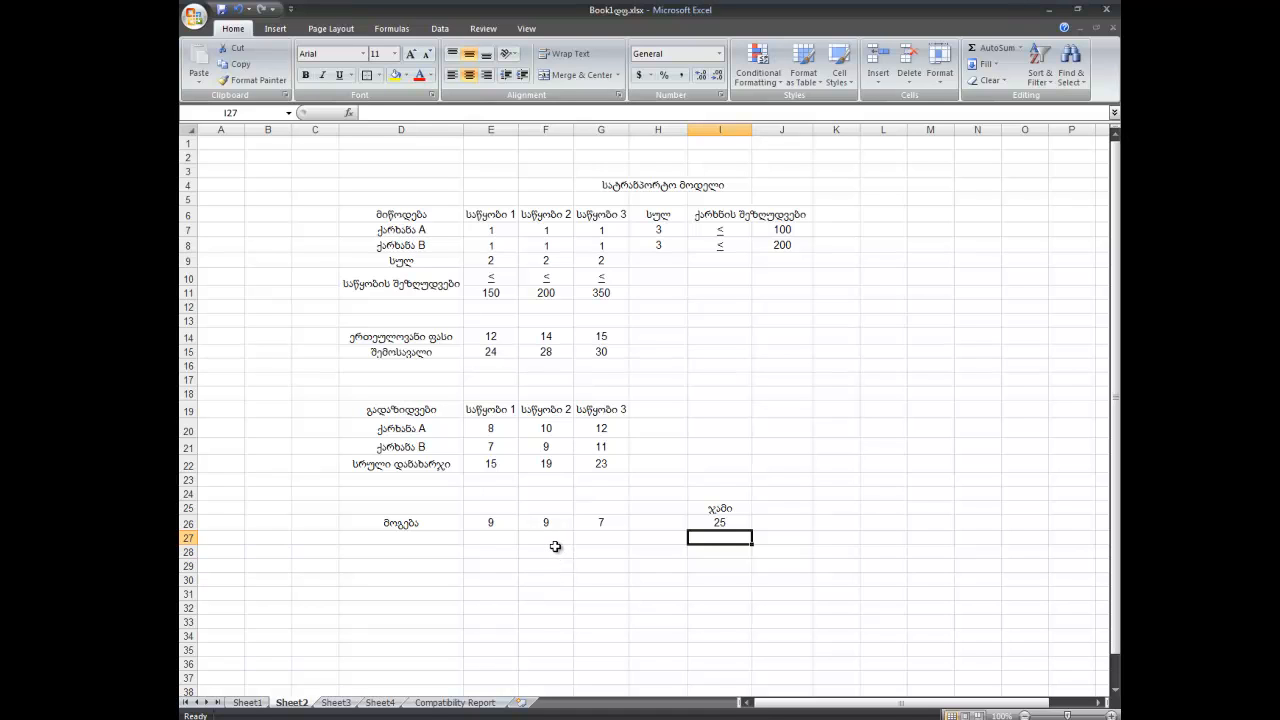
{"action": "left_click", "coordinate": [928, 544]}
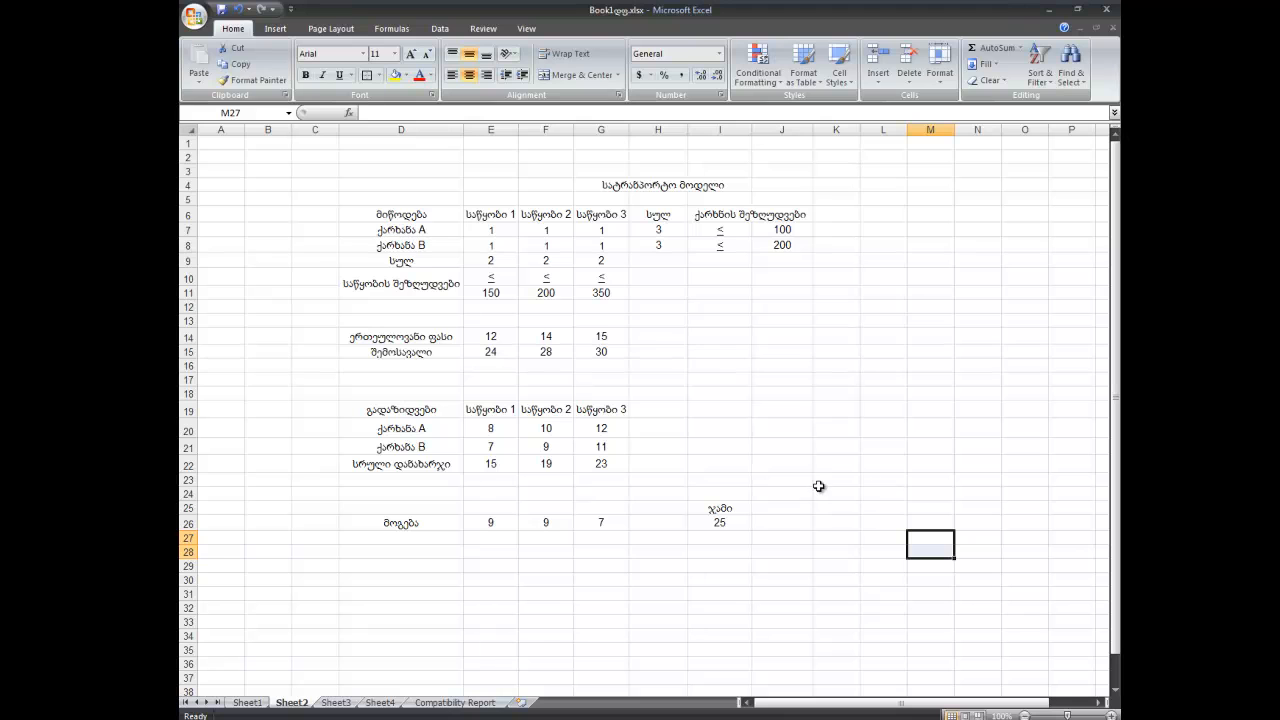
{"action": "left_click", "coordinate": [480, 229]}
{"action": "left_click_drag", "start_coordinate": [514, 232], "coordinate": [586, 237]}
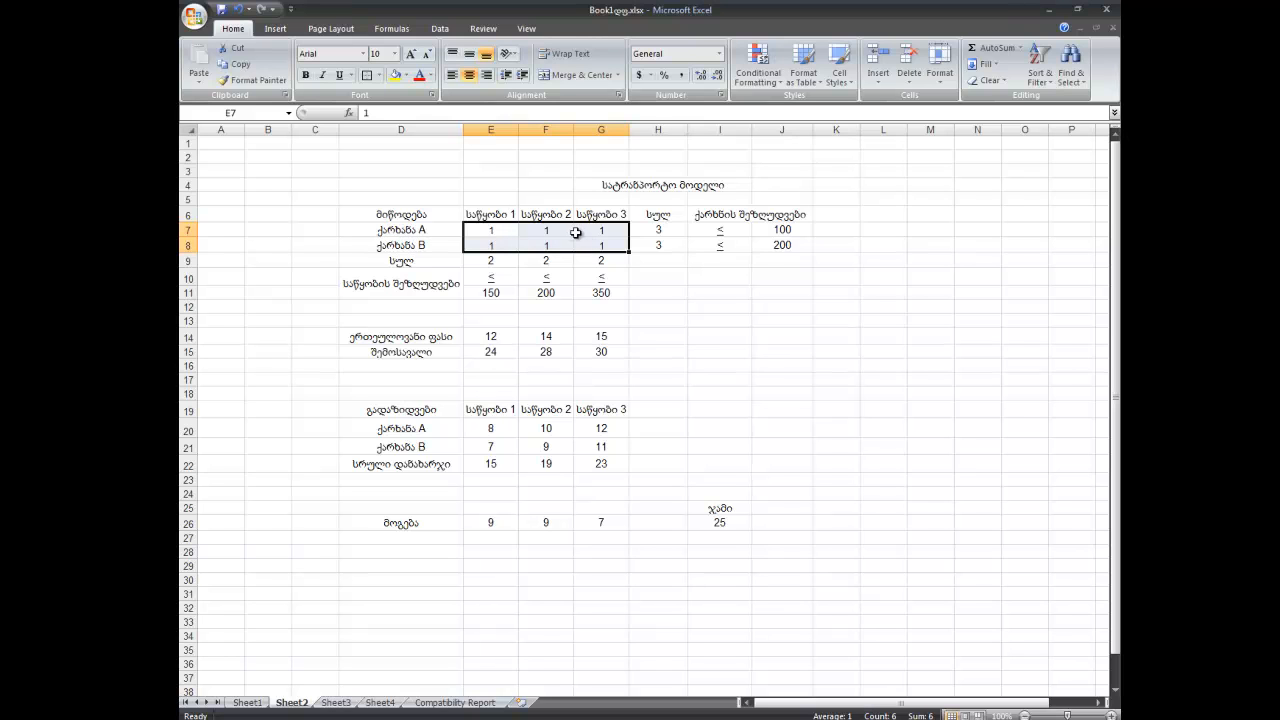
{"action": "left_click", "coordinate": [996, 244]}
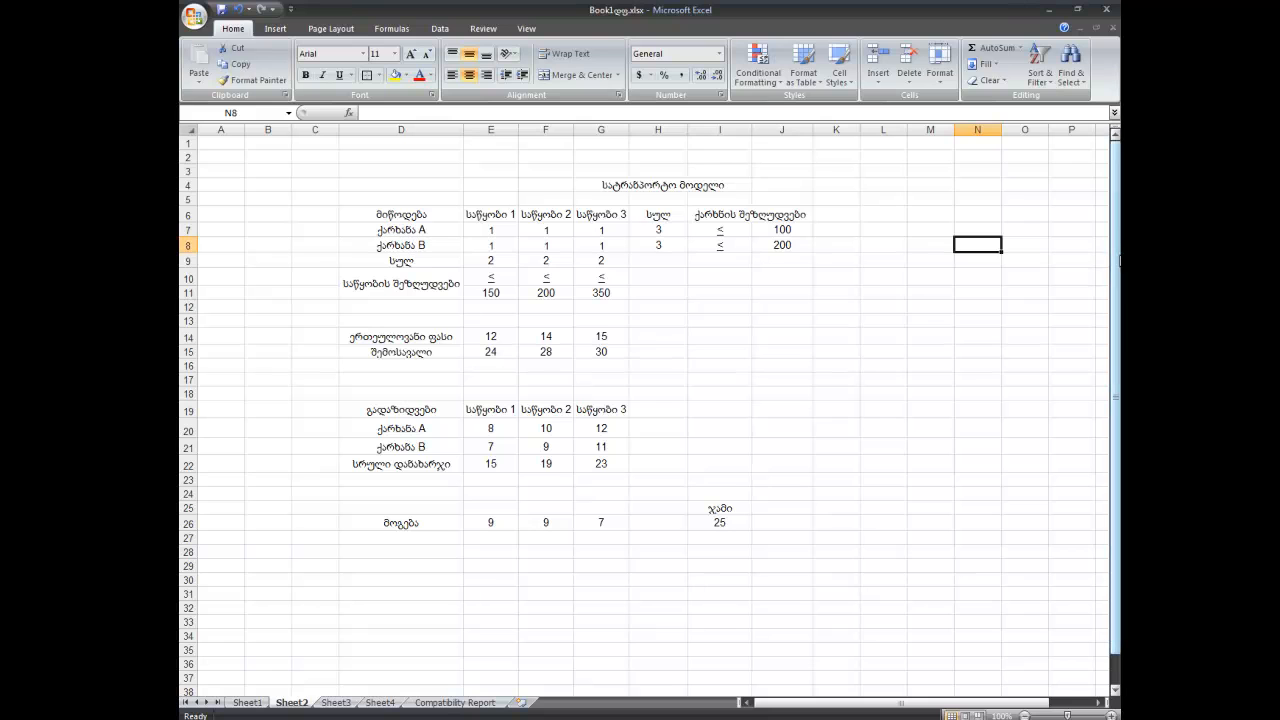
{"action": "left_click_drag", "start_coordinate": [1113, 252], "coordinate": [1113, 252]}
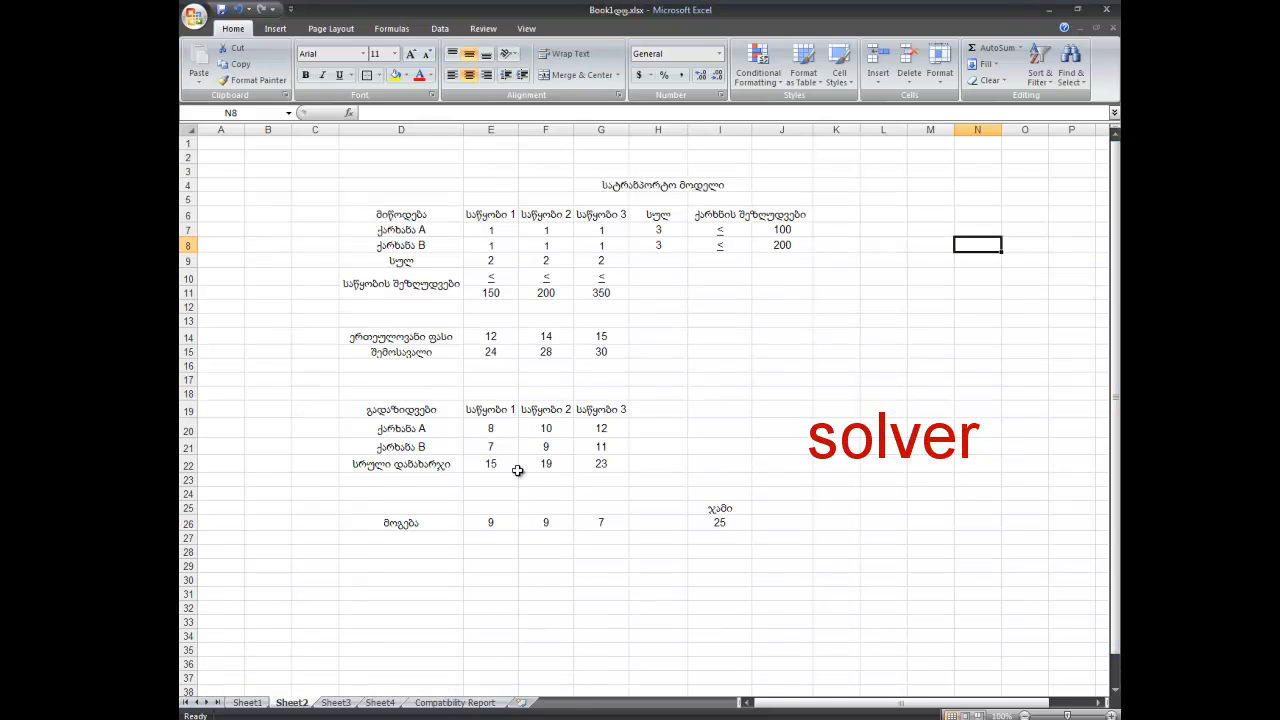
Step: Increase the height of row 25 slightly
{"action": "left_click_drag", "start_coordinate": [189, 515], "coordinate": [189, 517]}
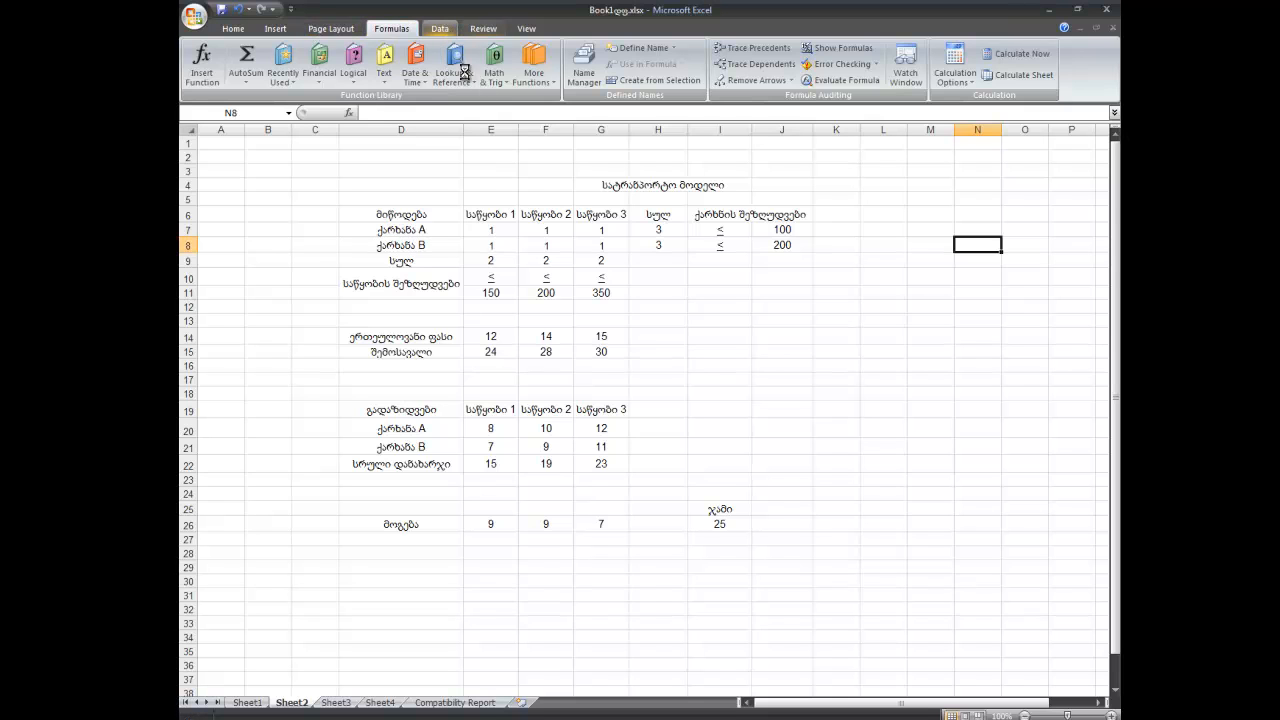
Step: Start Solver and set it to maximize the total profit in target cell I26
{"action": "left_click", "coordinate": [442, 29]}
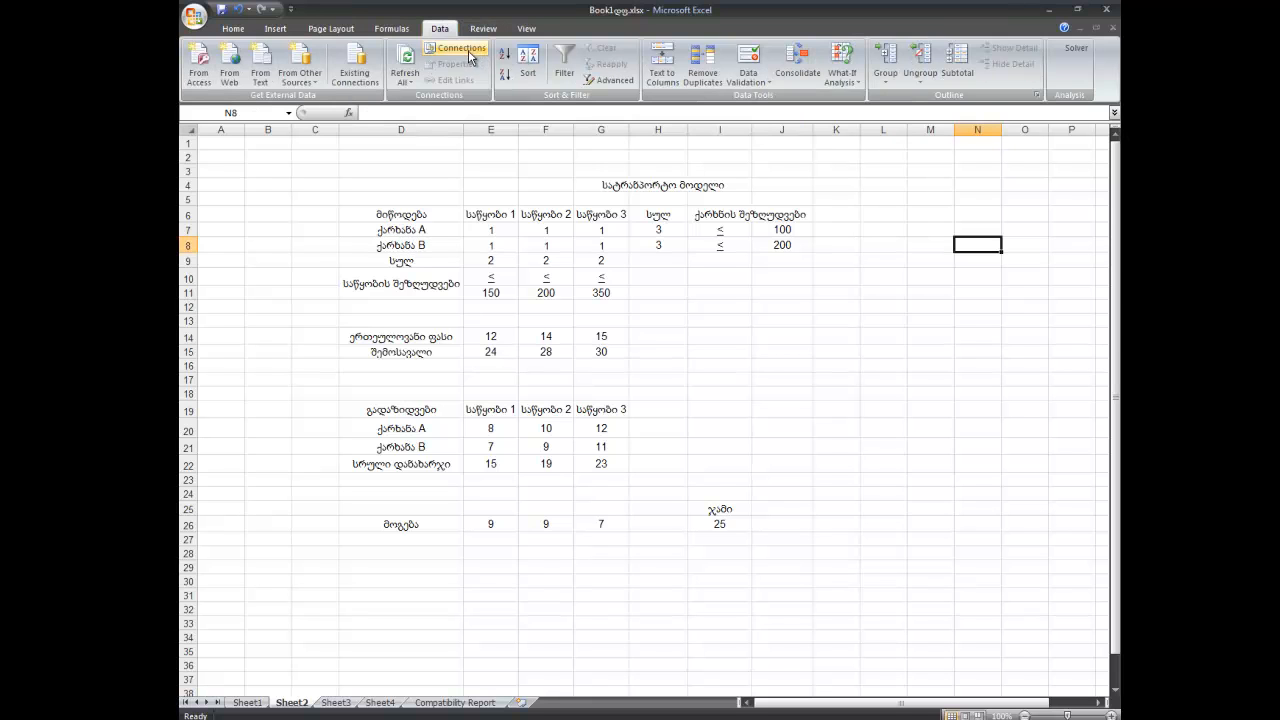
{"action": "left_click", "coordinate": [1073, 55]}
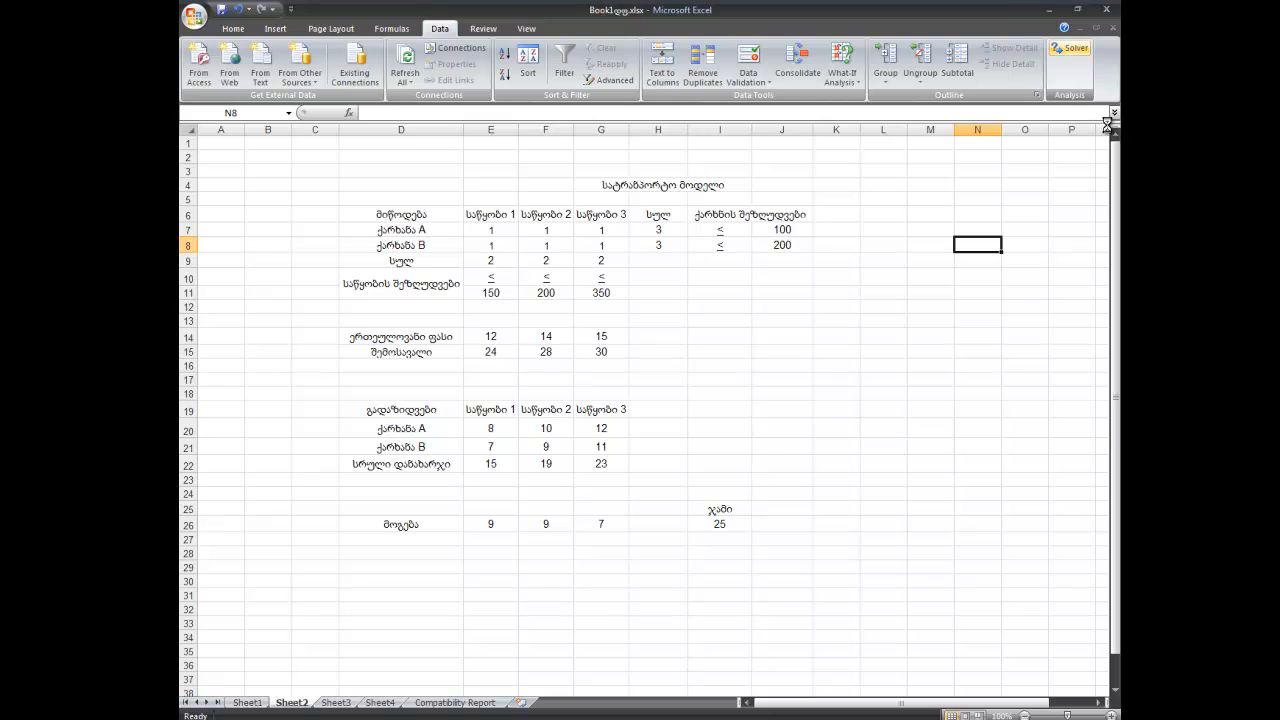
{"action": "left_click_drag", "start_coordinate": [495, 100], "coordinate": [750, 205]}
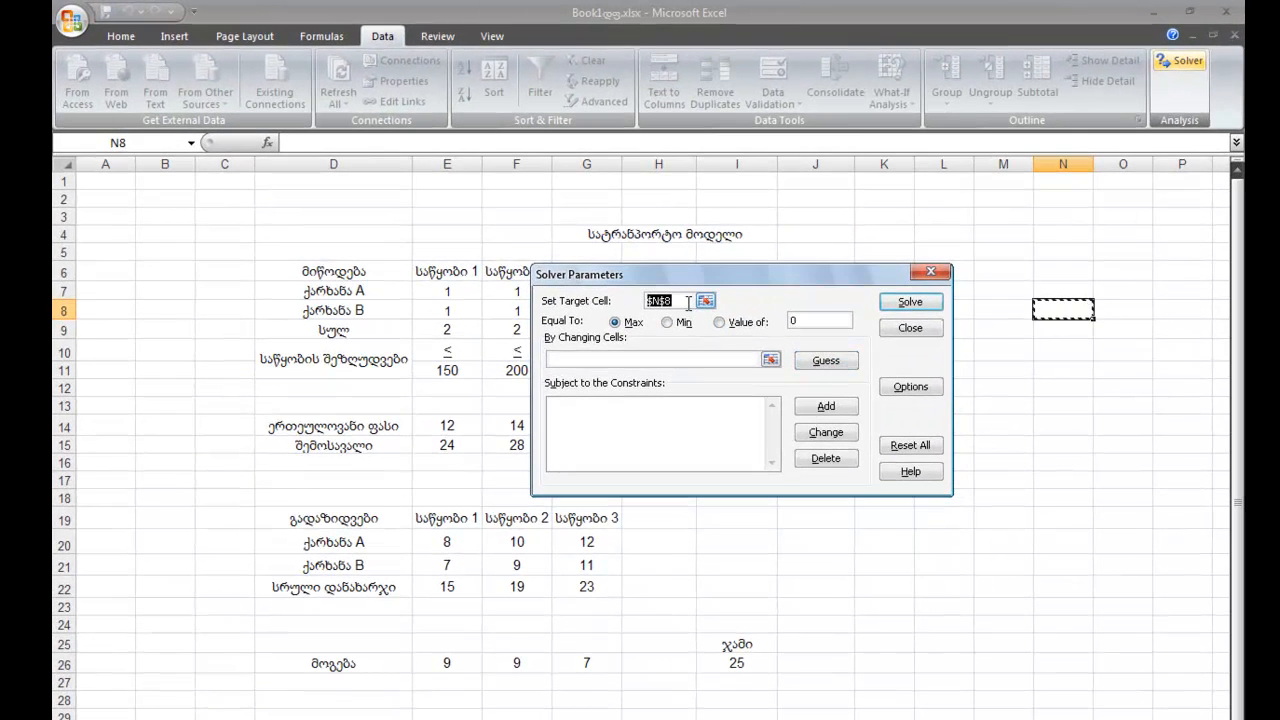
{"action": "key", "text": "Delete"}
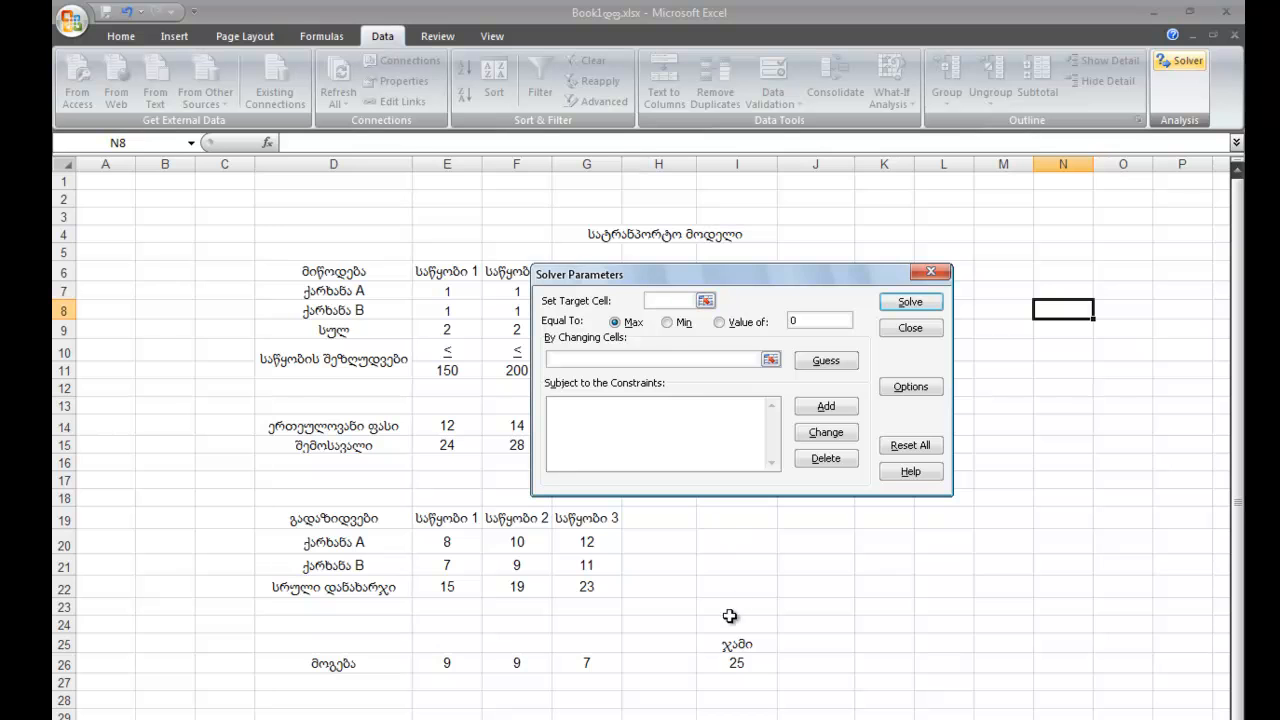
{"action": "left_click", "coordinate": [737, 664]}
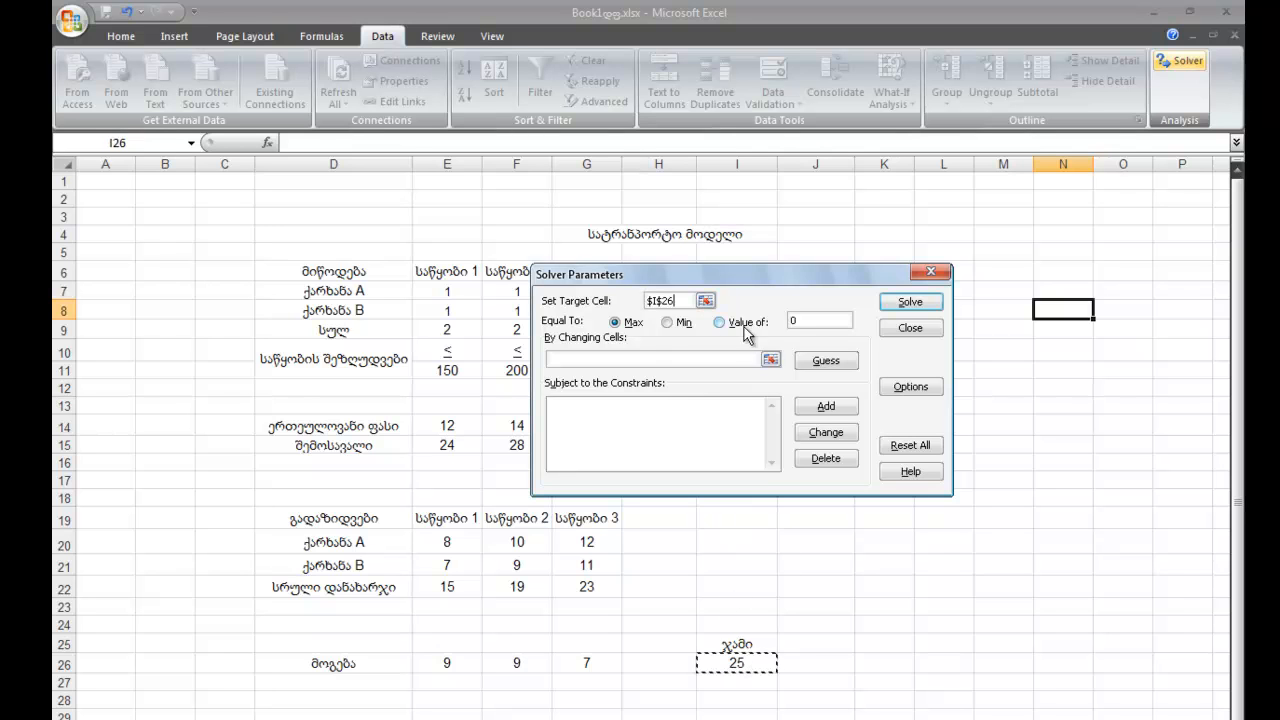
{"action": "left_click", "coordinate": [615, 327]}
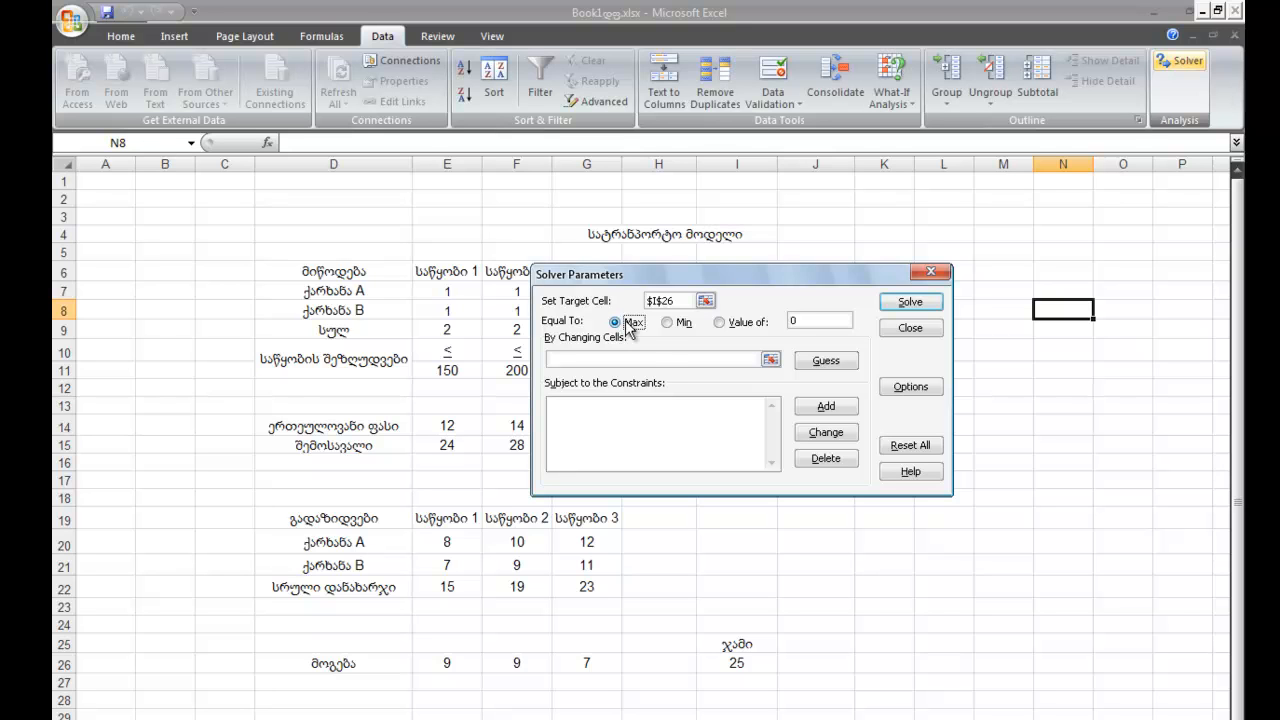
Step: Define the supply quantities E7:G8 as the Solver's changing cells
{"action": "left_click", "coordinate": [657, 361]}
{"action": "left_click_drag", "start_coordinate": [691, 281], "coordinate": [649, 432]}
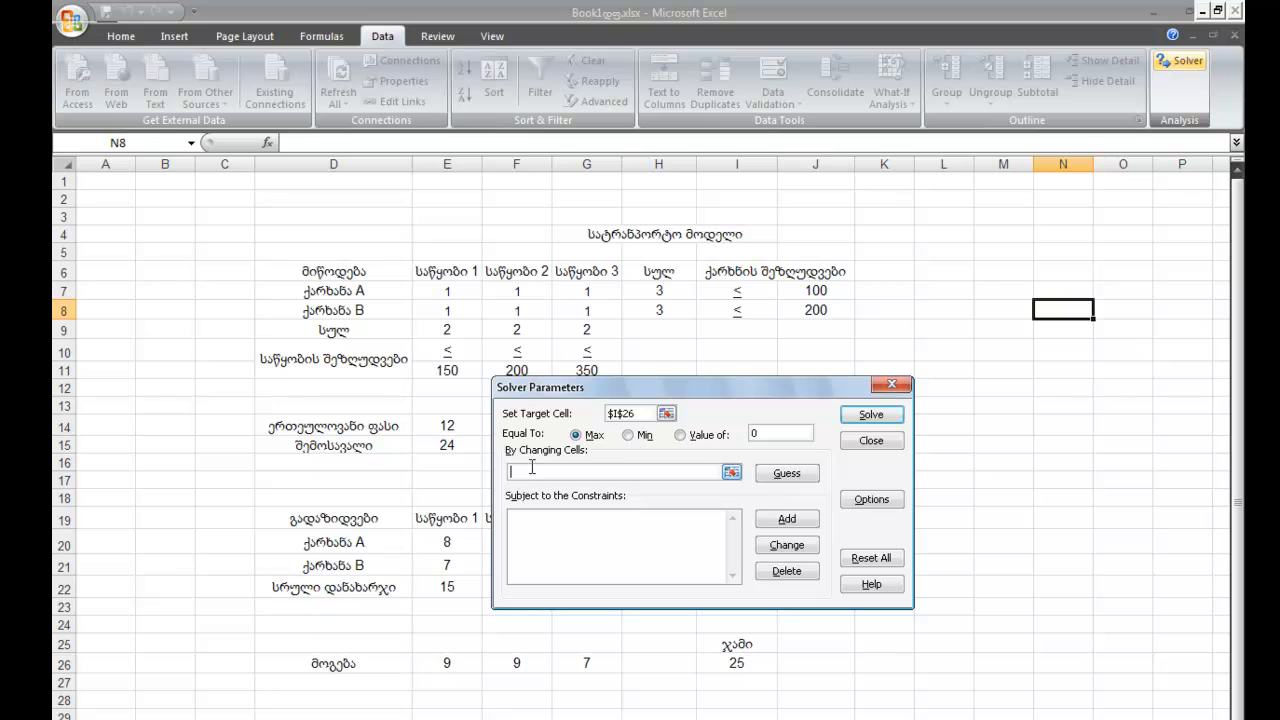
{"action": "left_click_drag", "start_coordinate": [446, 296], "coordinate": [578, 313]}
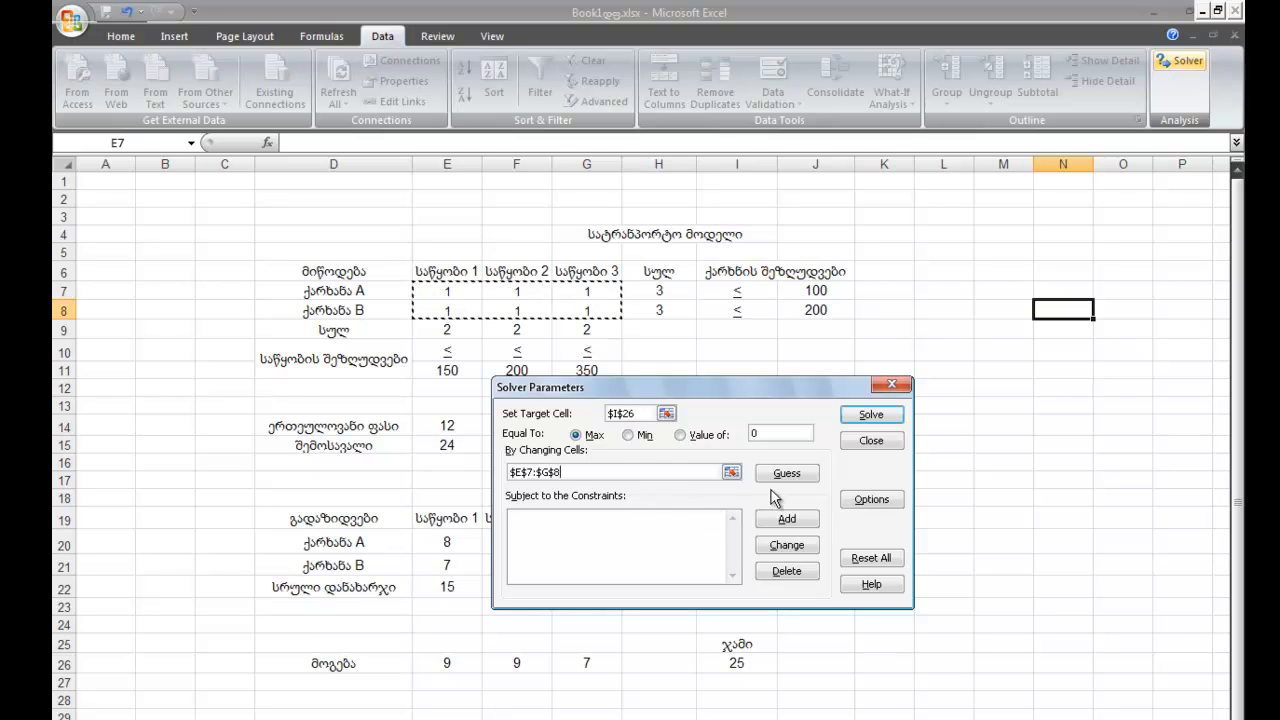
Step: Add a Solver constraint that keeps the factory totals H7:H8 <= the factory limits J7:J8
{"action": "left_click", "coordinate": [805, 521]}
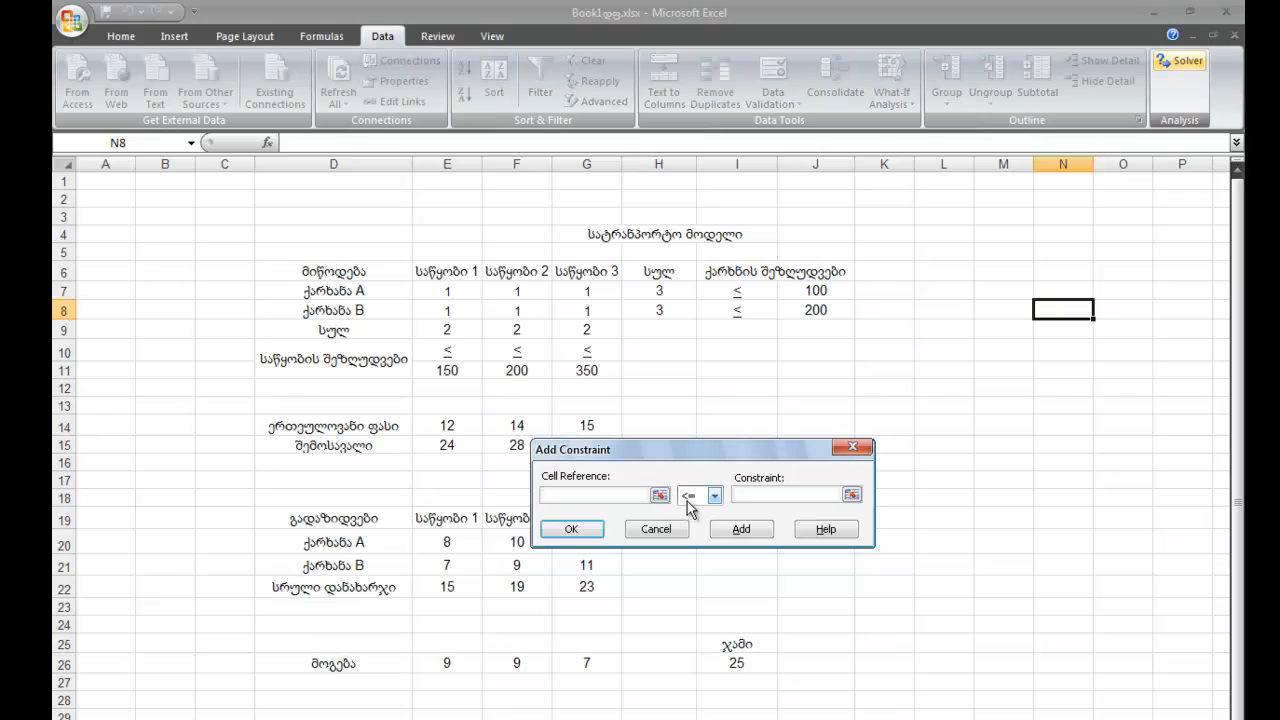
{"action": "left_click", "coordinate": [666, 495]}
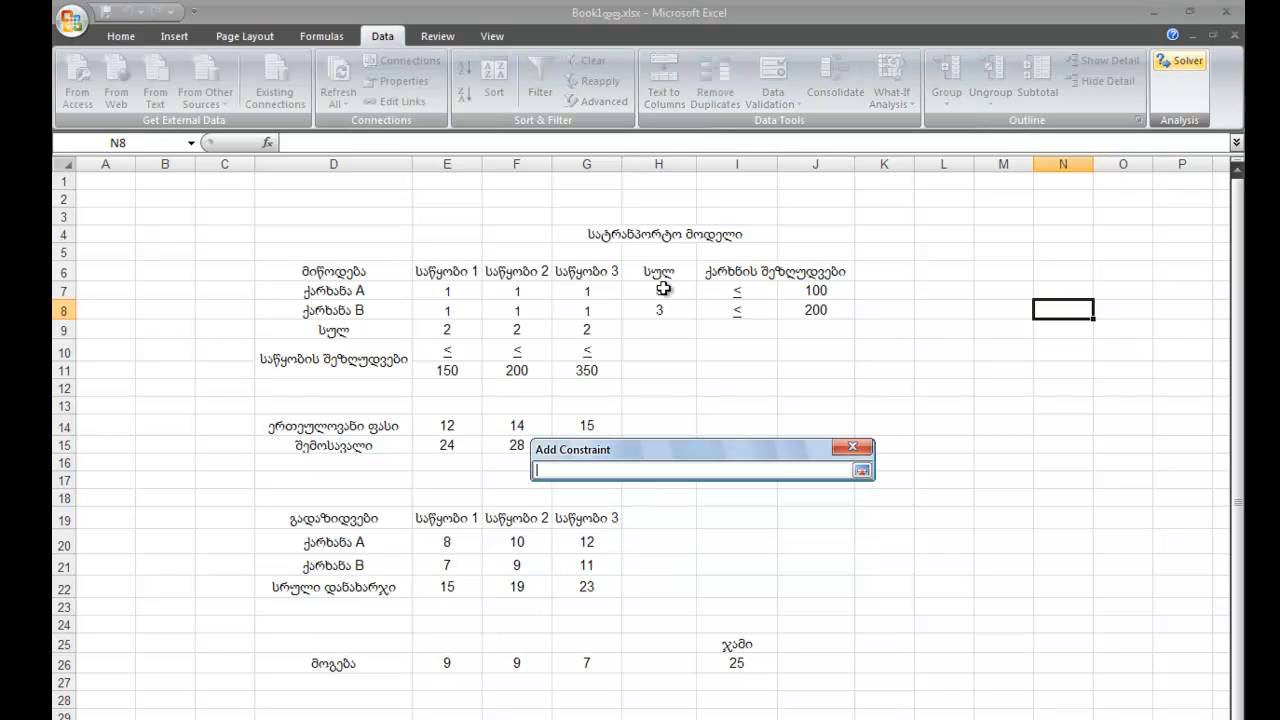
{"action": "left_click_drag", "start_coordinate": [663, 289], "coordinate": [663, 310]}
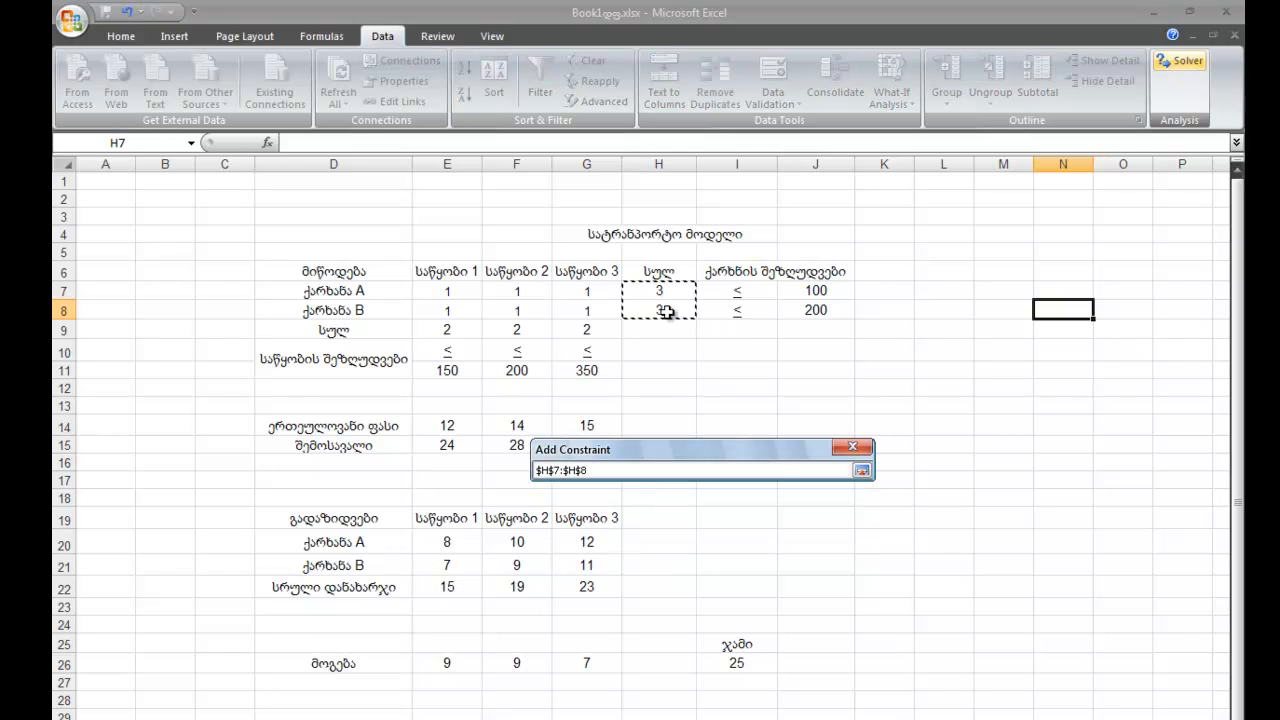
{"action": "left_click", "coordinate": [861, 472]}
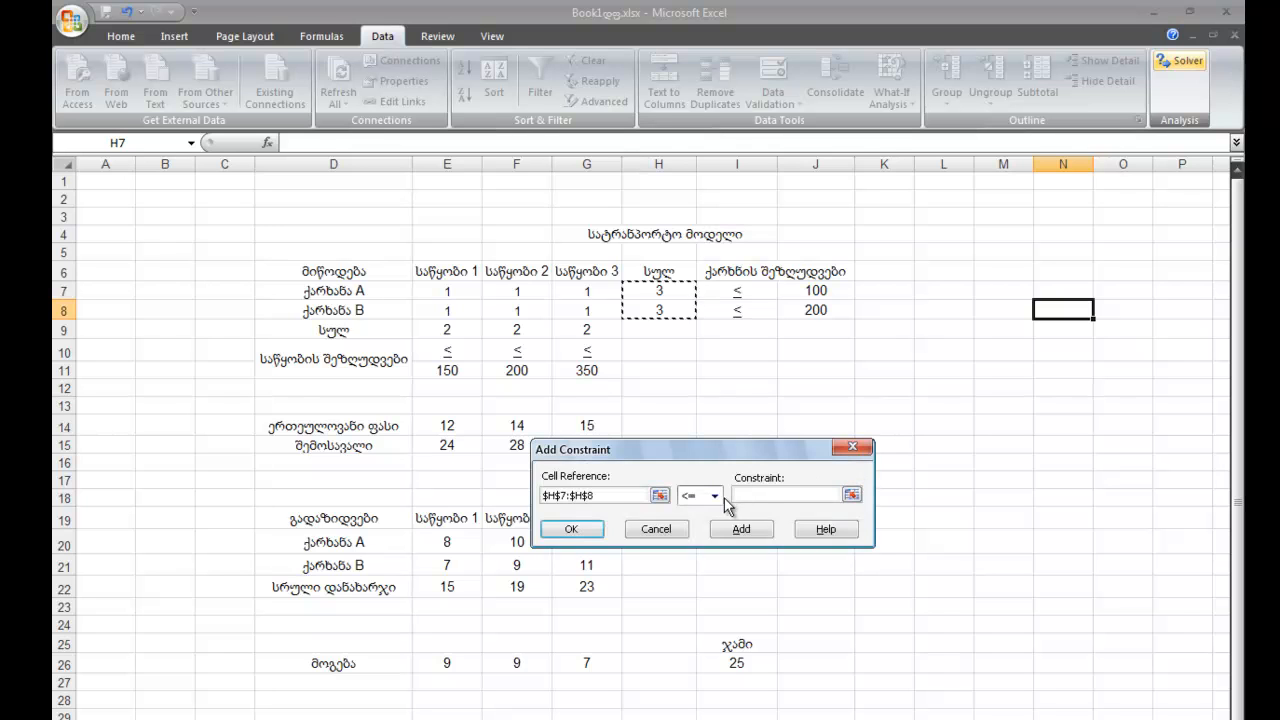
{"action": "left_click_drag", "start_coordinate": [812, 292], "coordinate": [818, 313]}
{"action": "left_click", "coordinate": [741, 529]}
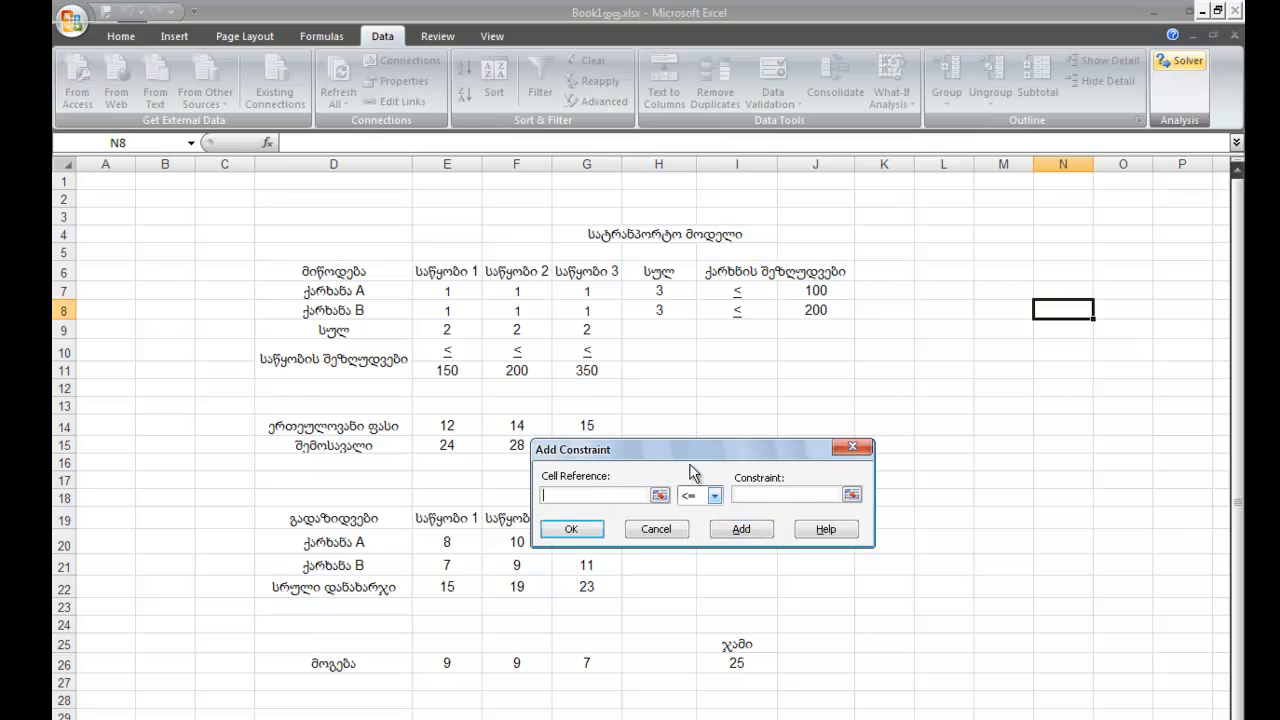
Step: Add a Solver constraint that keeps the warehouse totals E9:G9 <= the warehouse limits E11:G11
{"action": "left_click_drag", "start_coordinate": [443, 331], "coordinate": [586, 331]}
{"action": "left_click", "coordinate": [762, 494]}
{"action": "left_click_drag", "start_coordinate": [448, 371], "coordinate": [586, 369]}
{"action": "left_click", "coordinate": [594, 531]}
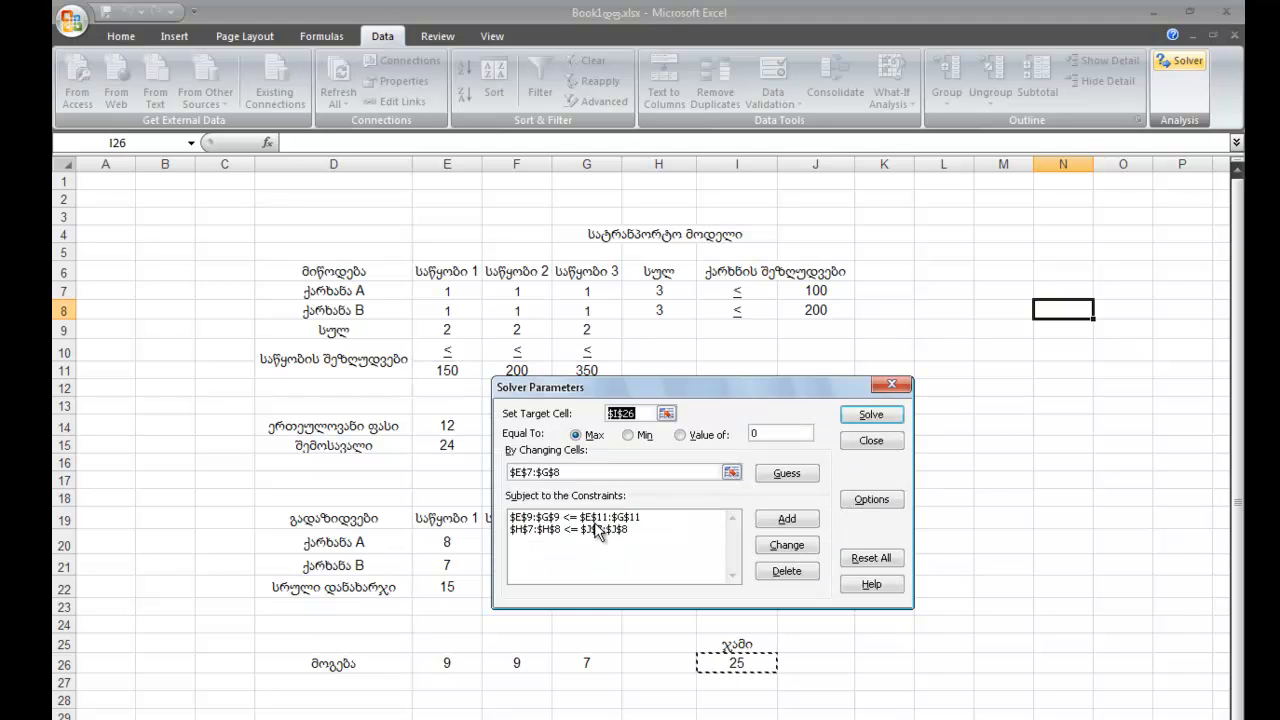
Step: Enable Assume Linear Model, Assume Non-Negative and Use Automatic Scaling in the Solver options
{"action": "left_click_drag", "start_coordinate": [728, 387], "coordinate": [825, 378]}
{"action": "left_click", "coordinate": [968, 491]}
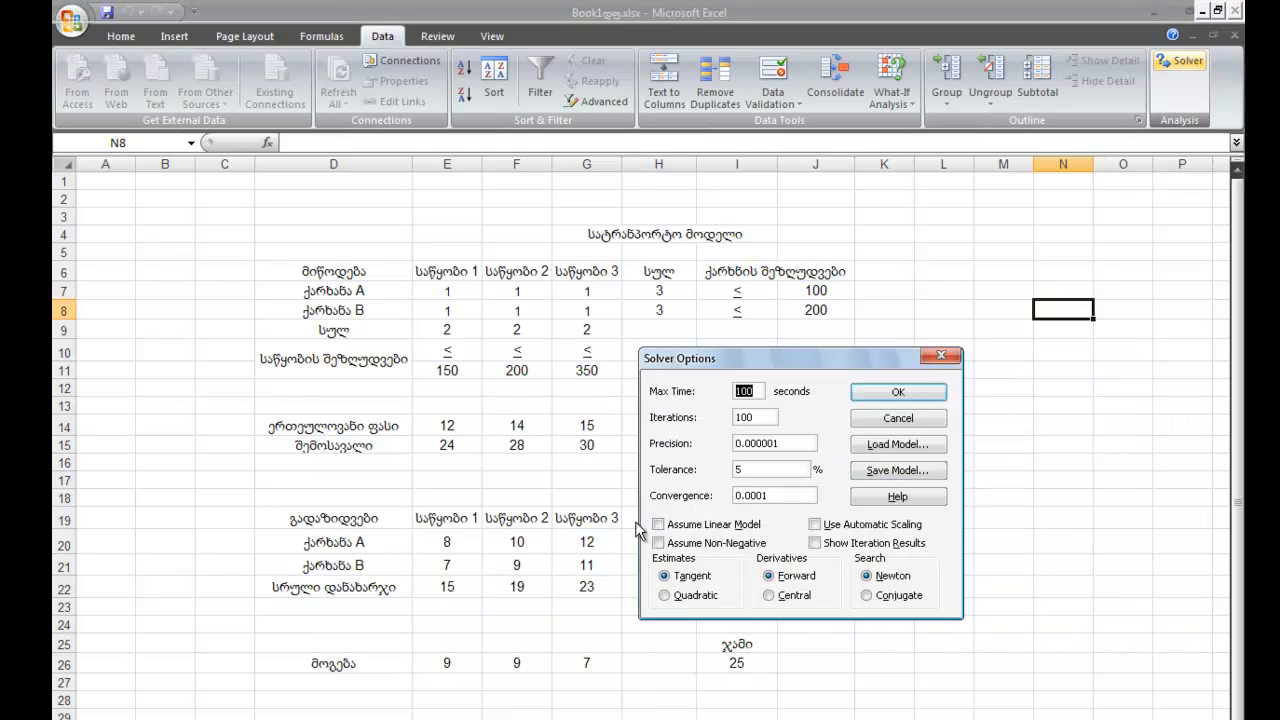
{"action": "left_click", "coordinate": [660, 527]}
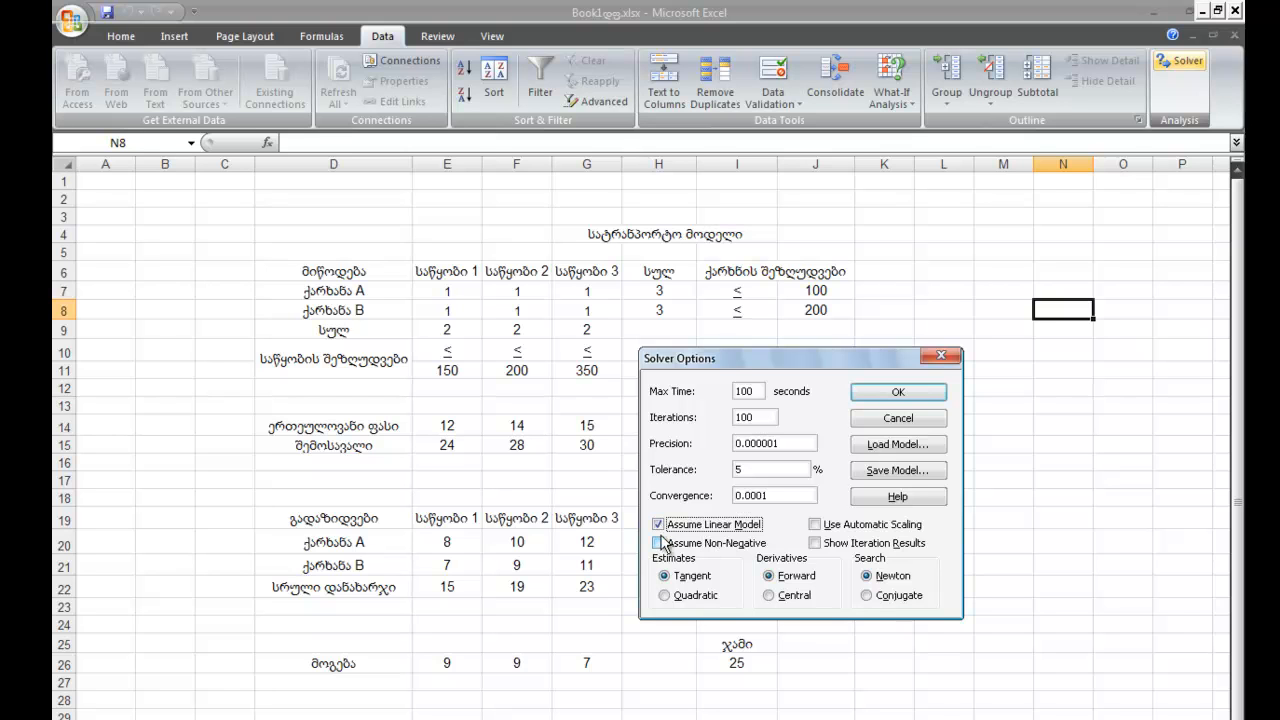
{"action": "left_click", "coordinate": [664, 545]}
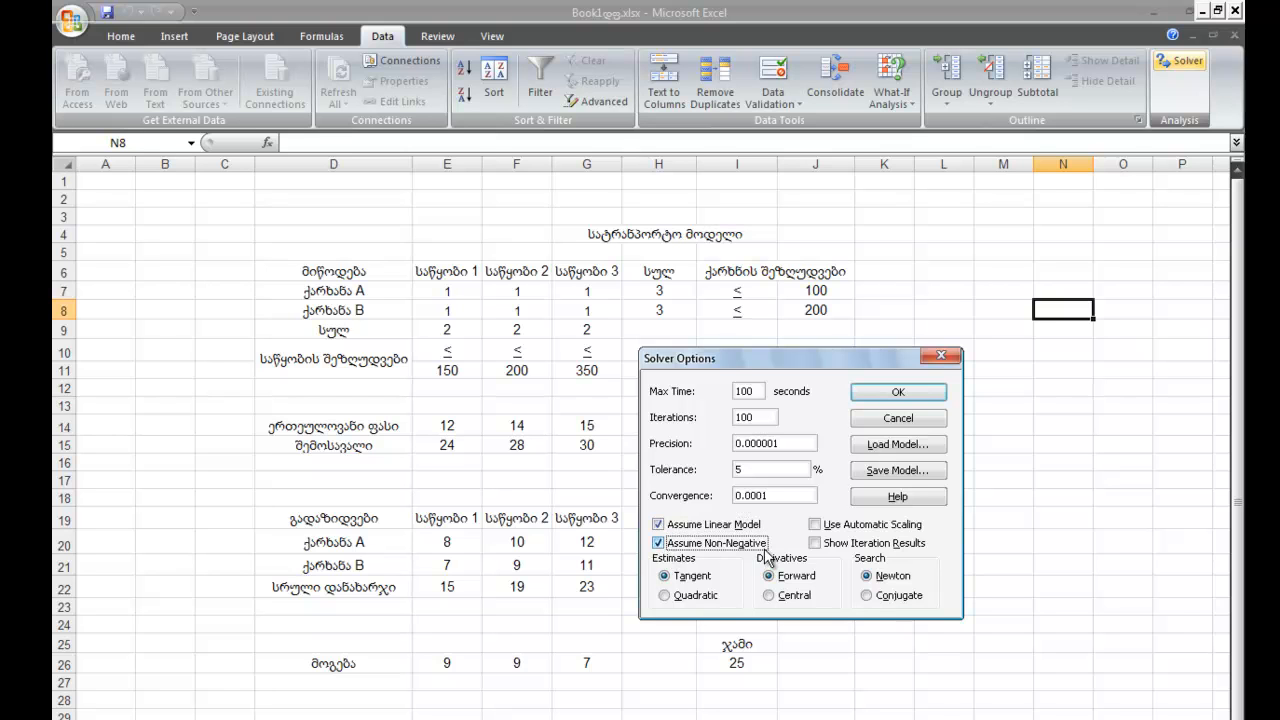
{"action": "left_click", "coordinate": [817, 526]}
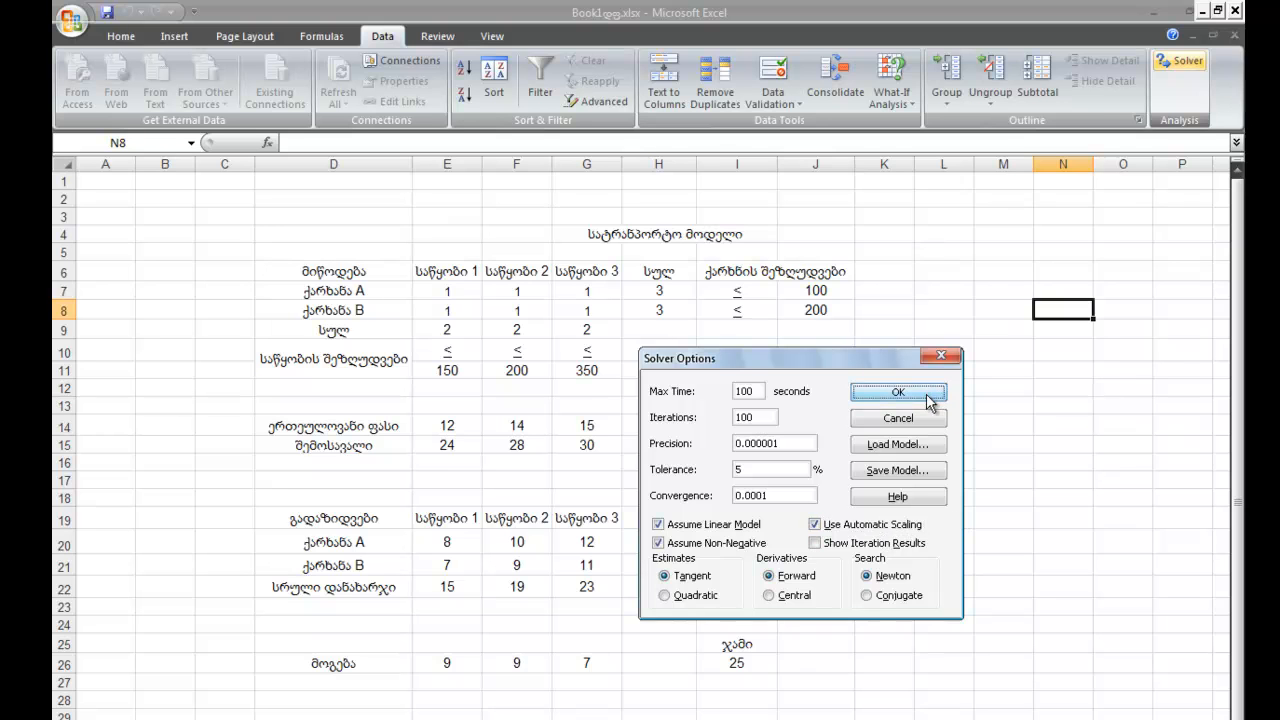
{"action": "left_click", "coordinate": [862, 397]}
Step: Solve the transportation model and keep the Solver solution in the worksheet
{"action": "left_click", "coordinate": [968, 406]}
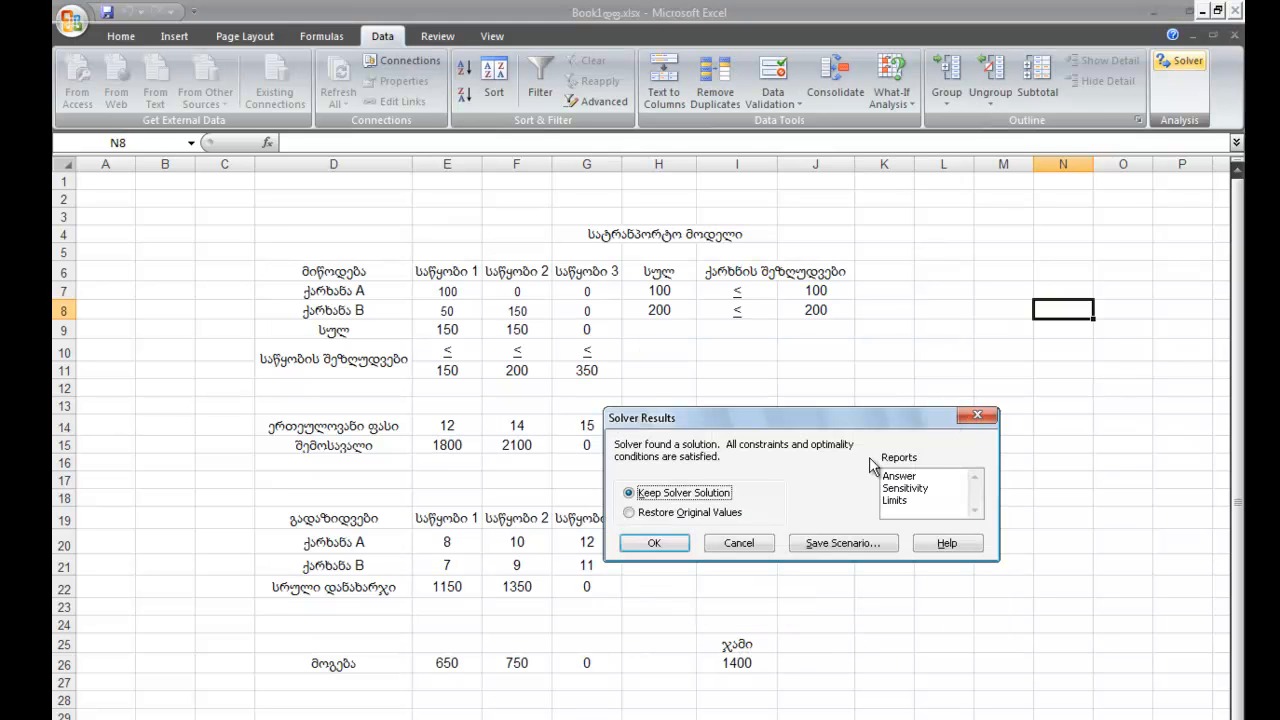
{"action": "left_click", "coordinate": [652, 543]}
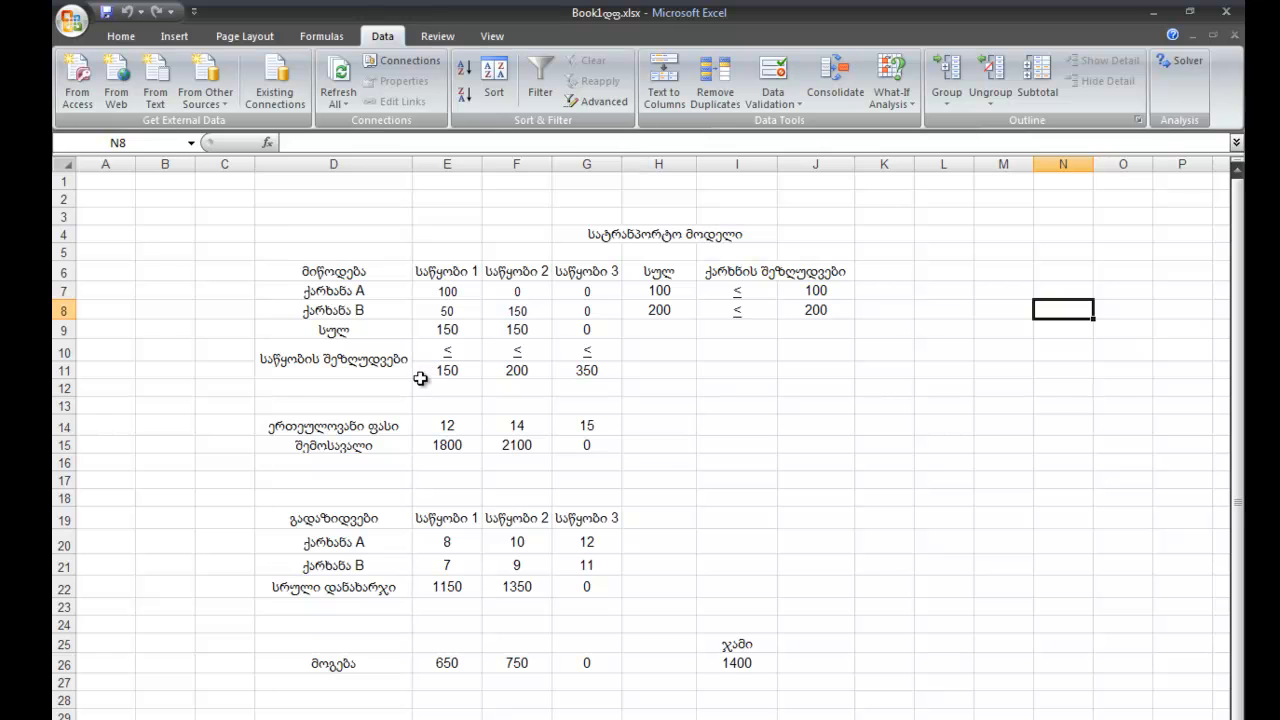
Step: Examine the solved shipments from factories A and B to the warehouses and the total profit formula in I26
{"action": "left_click", "coordinate": [368, 292]}
{"action": "left_click", "coordinate": [447, 292]}
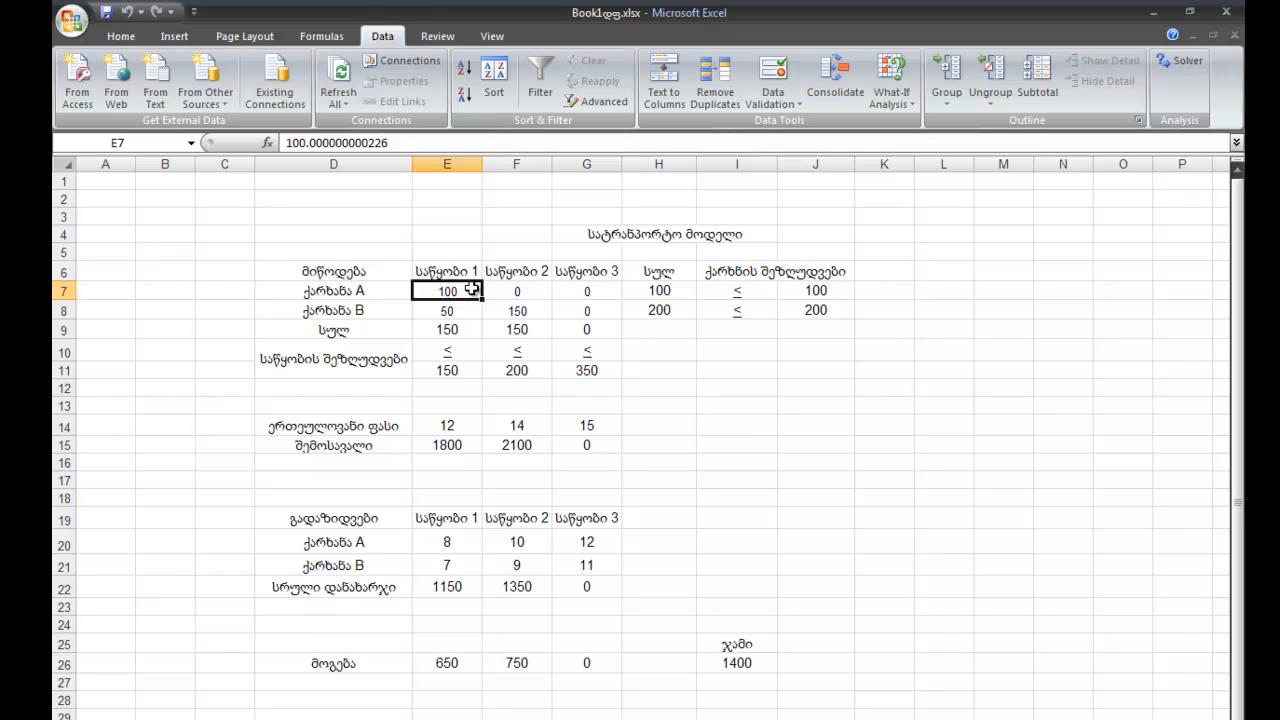
{"action": "left_click", "coordinate": [357, 306]}
{"action": "left_click", "coordinate": [436, 313]}
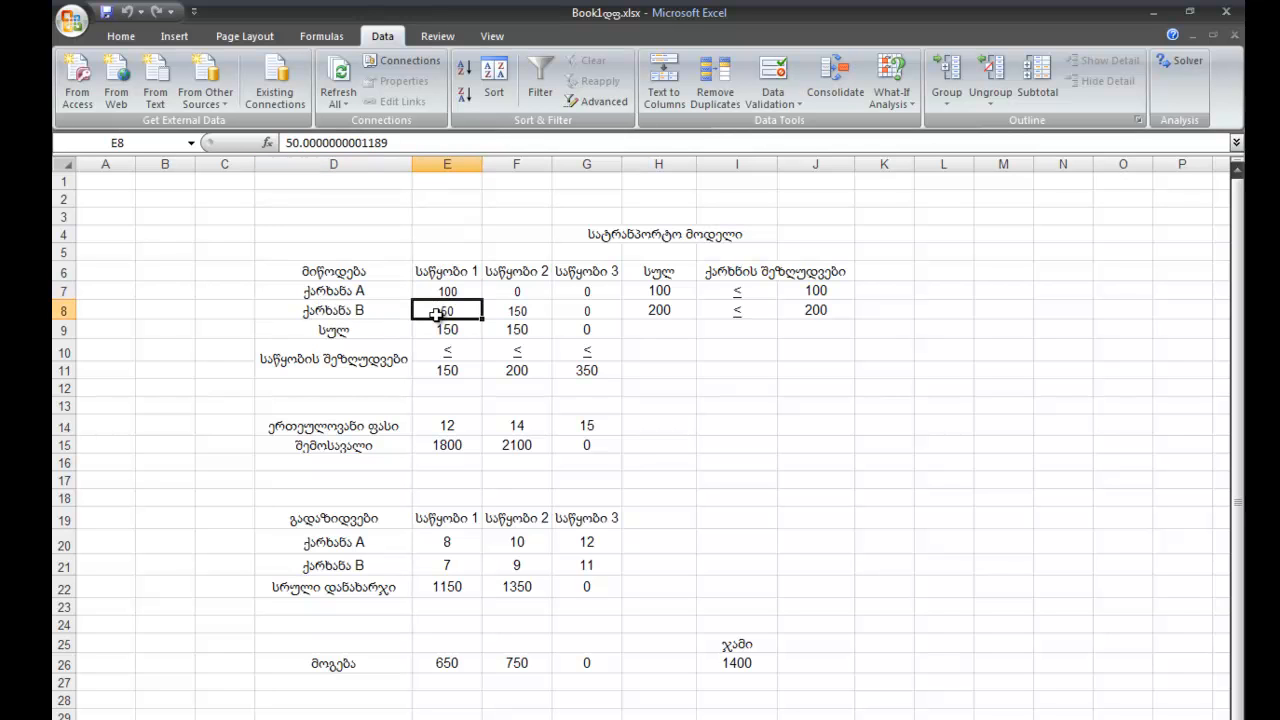
{"action": "left_click", "coordinate": [513, 310]}
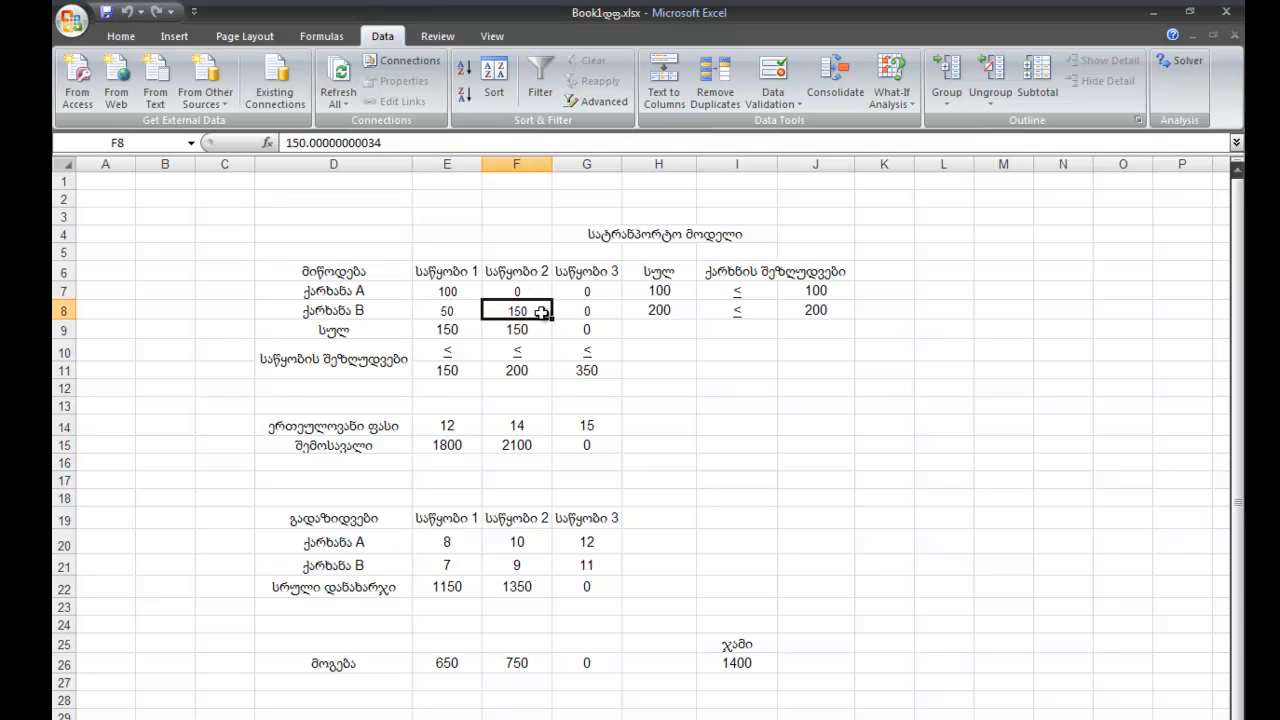
{"action": "left_click", "coordinate": [748, 663]}
{"action": "double_click", "coordinate": [758, 663]}
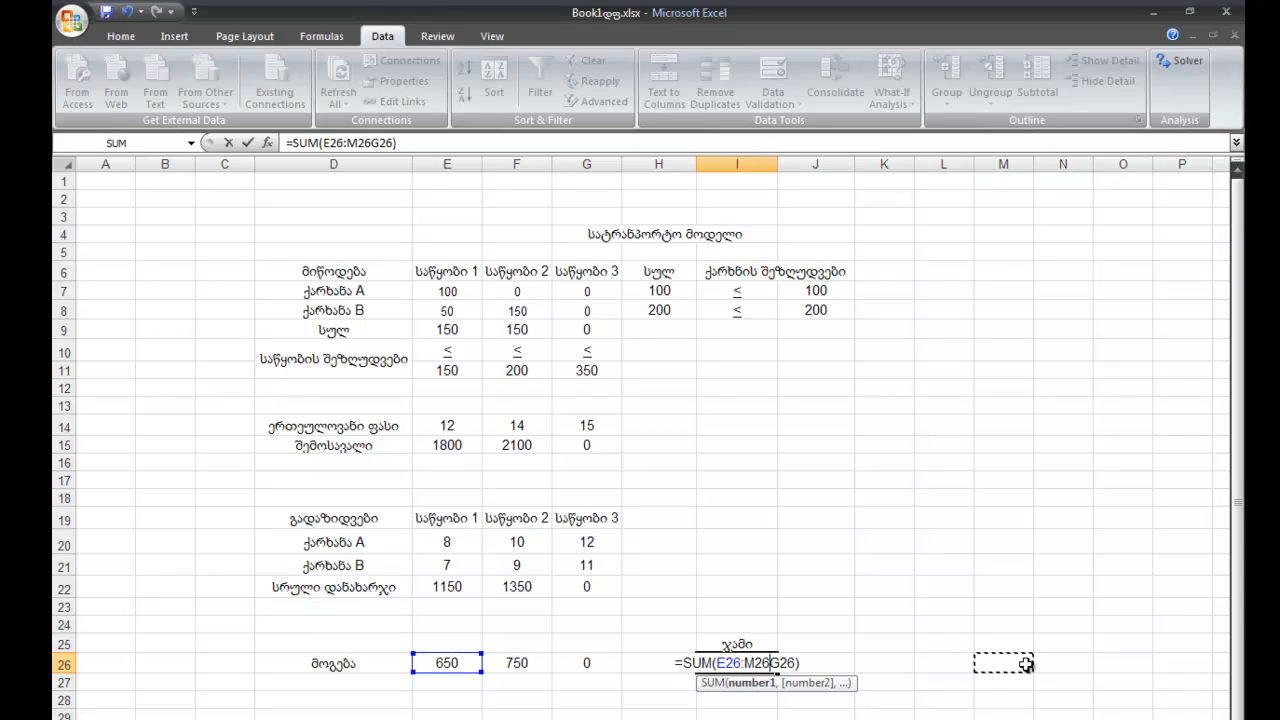
{"action": "key", "text": "Escape"}
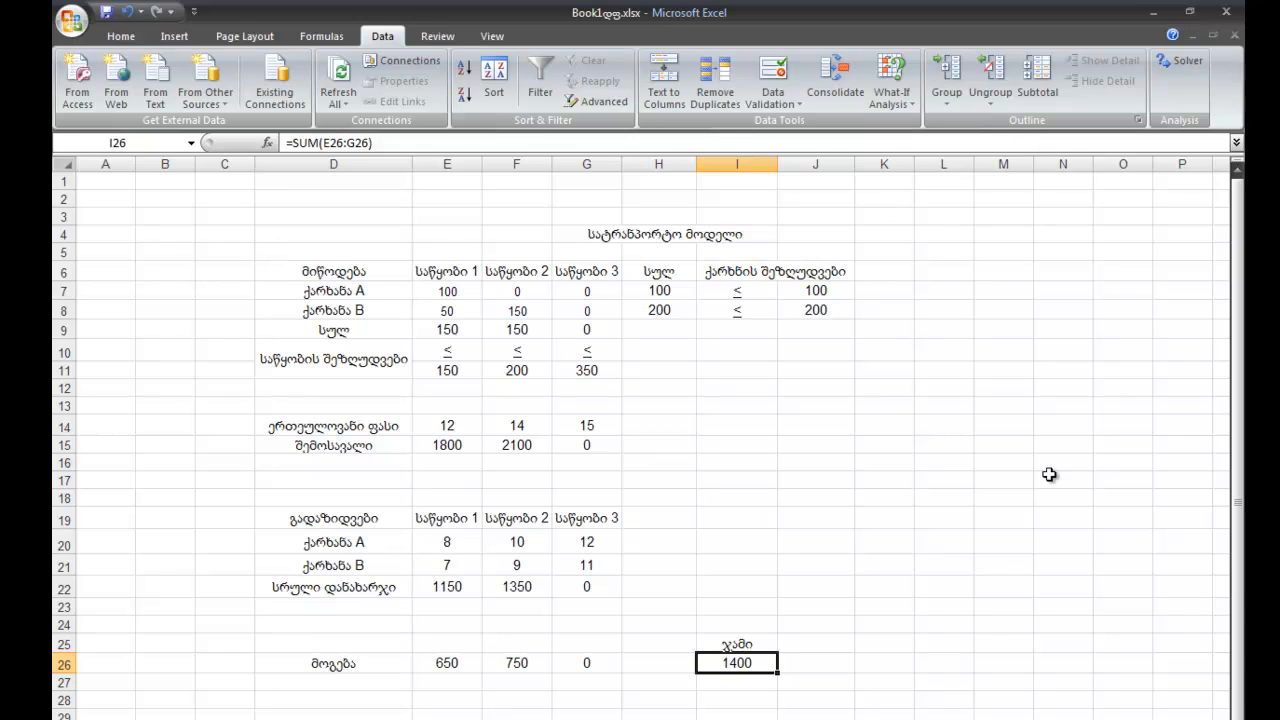
{"action": "left_click", "coordinate": [1112, 521]}
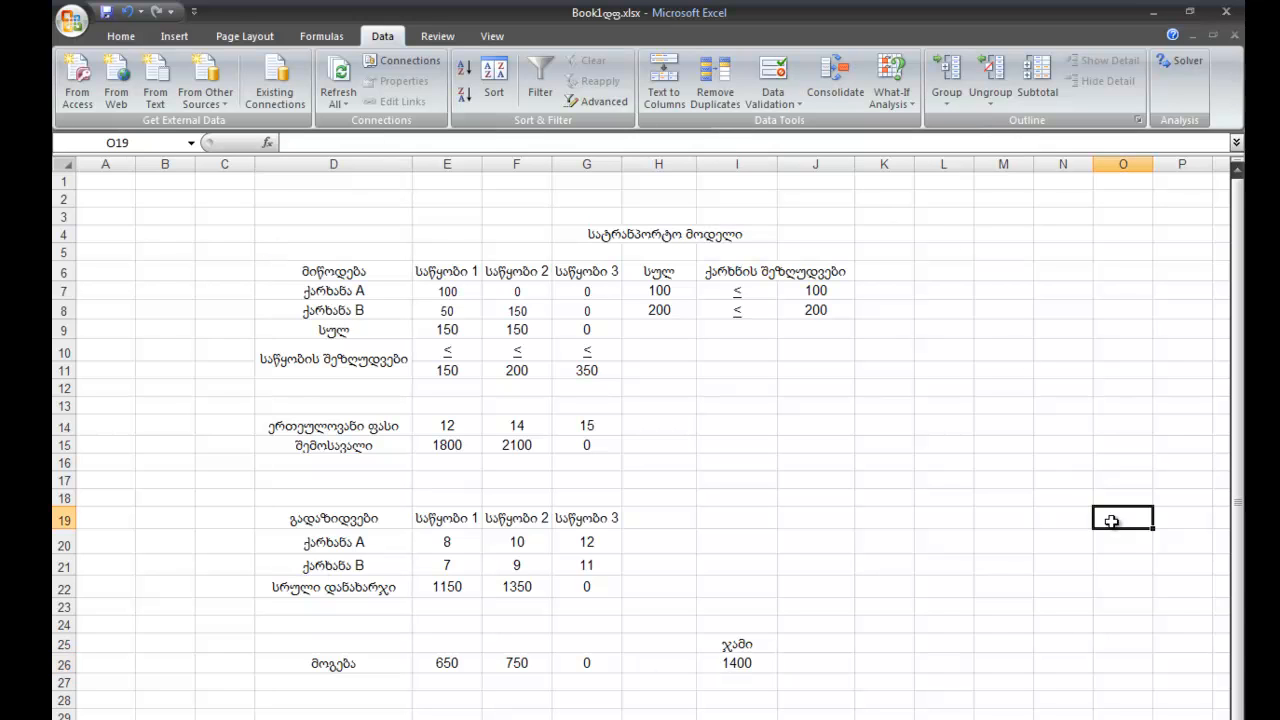